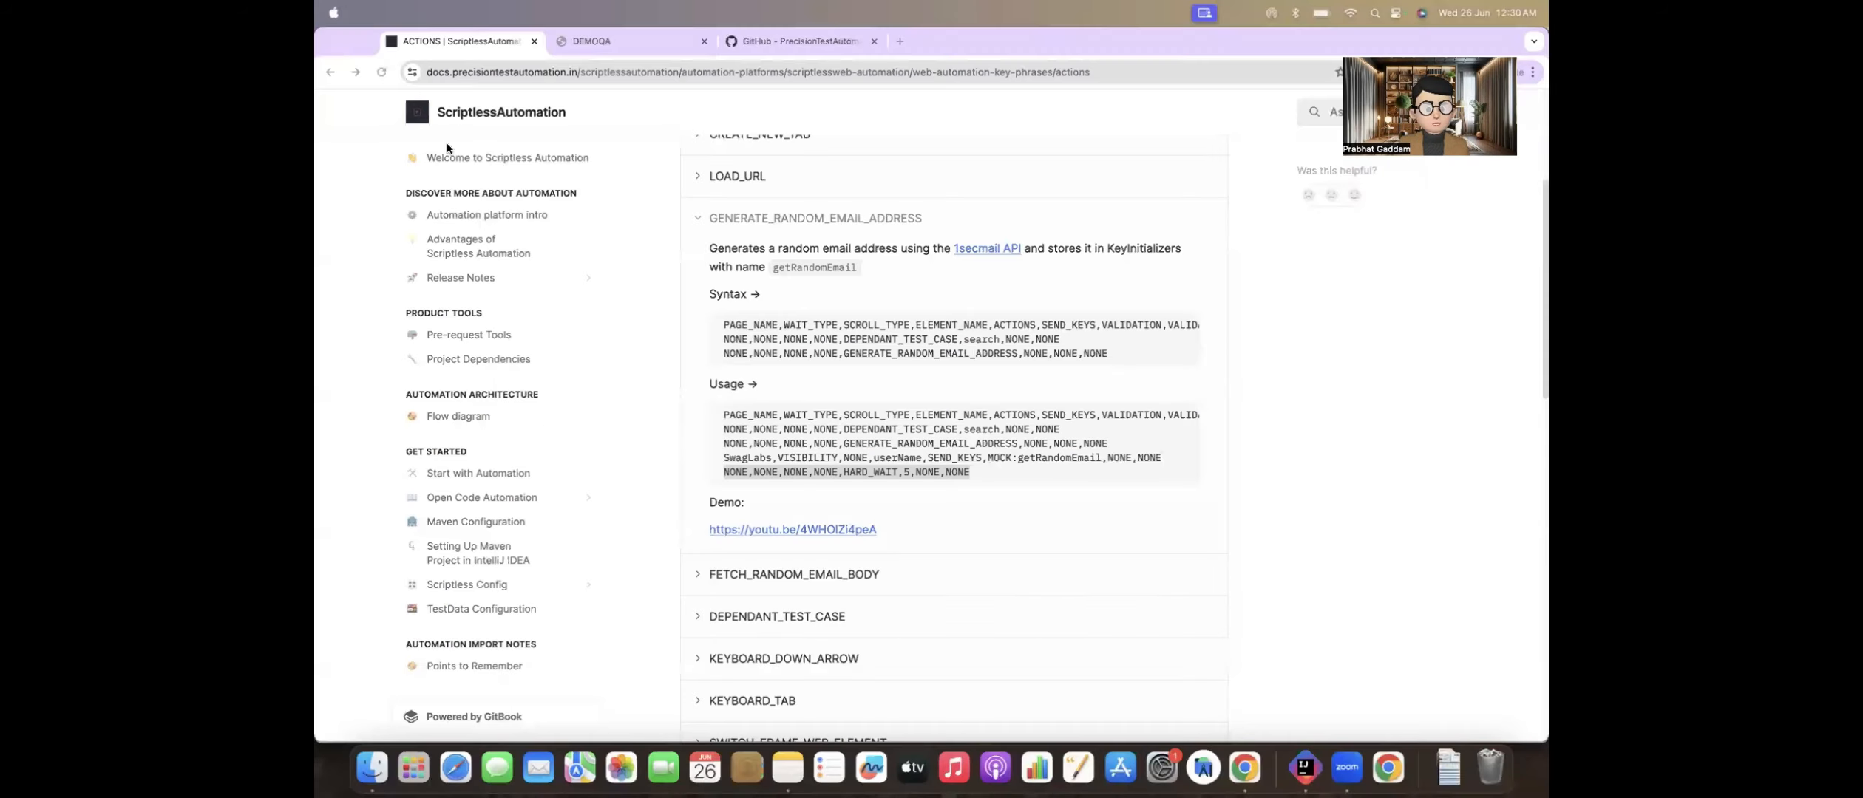
Step: Switch to IntelliJ IDEA and examine the CREATE_NEW_TAB and LOAD_URL rows in newTab_sanity.csv
left_click(368, 269)
key("super+Tab")
key("super+Tab")
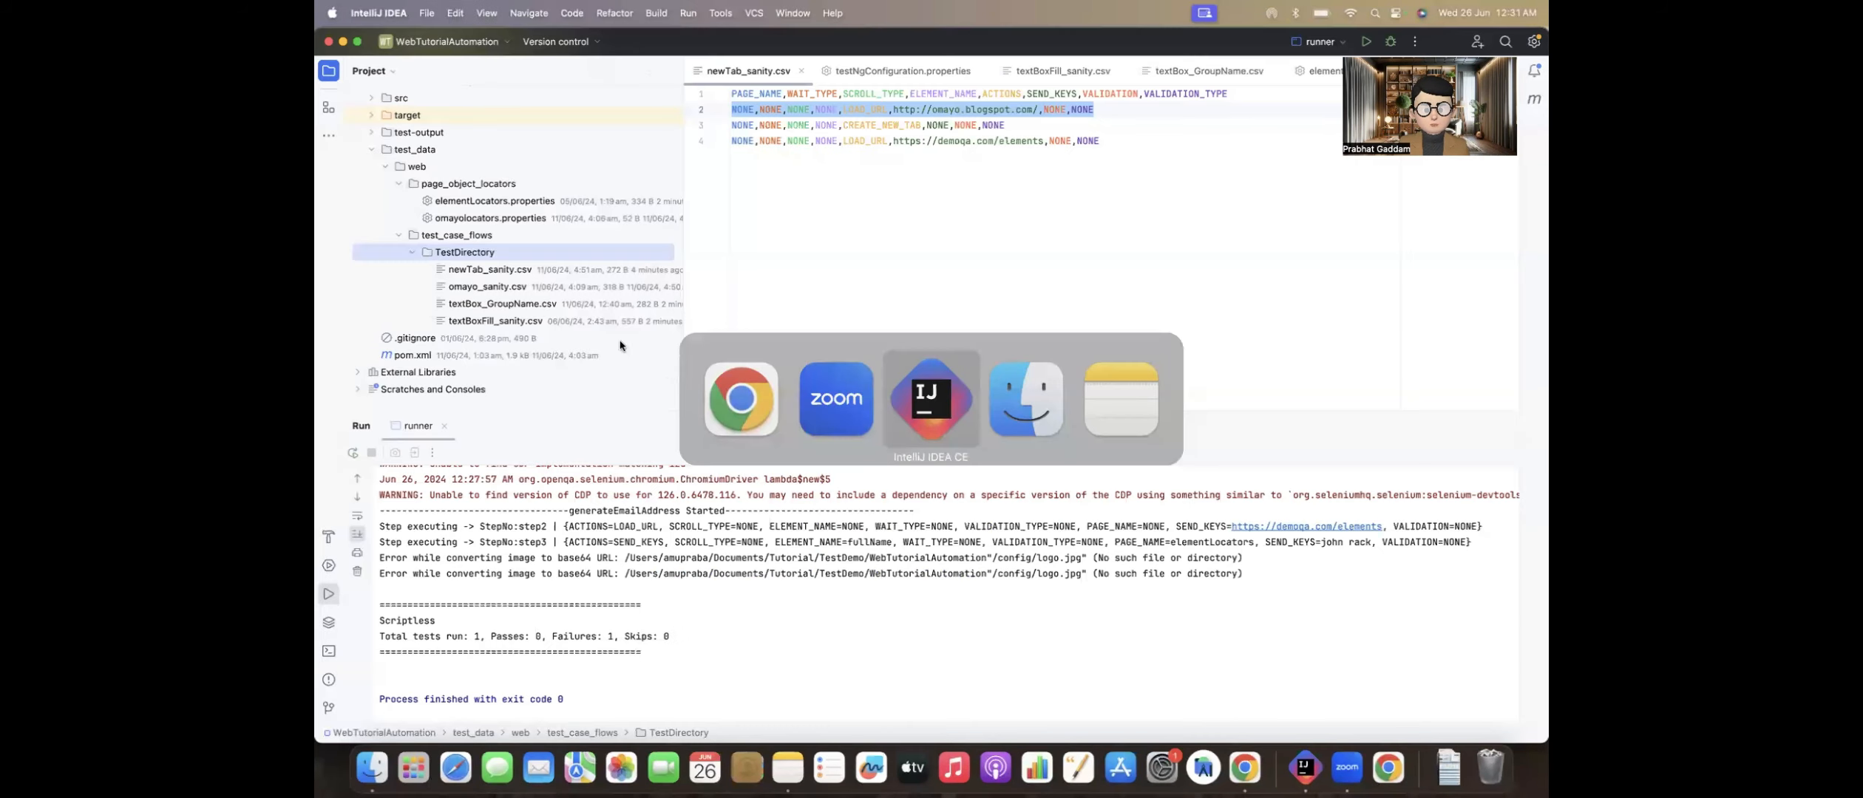
left_click(928, 201)
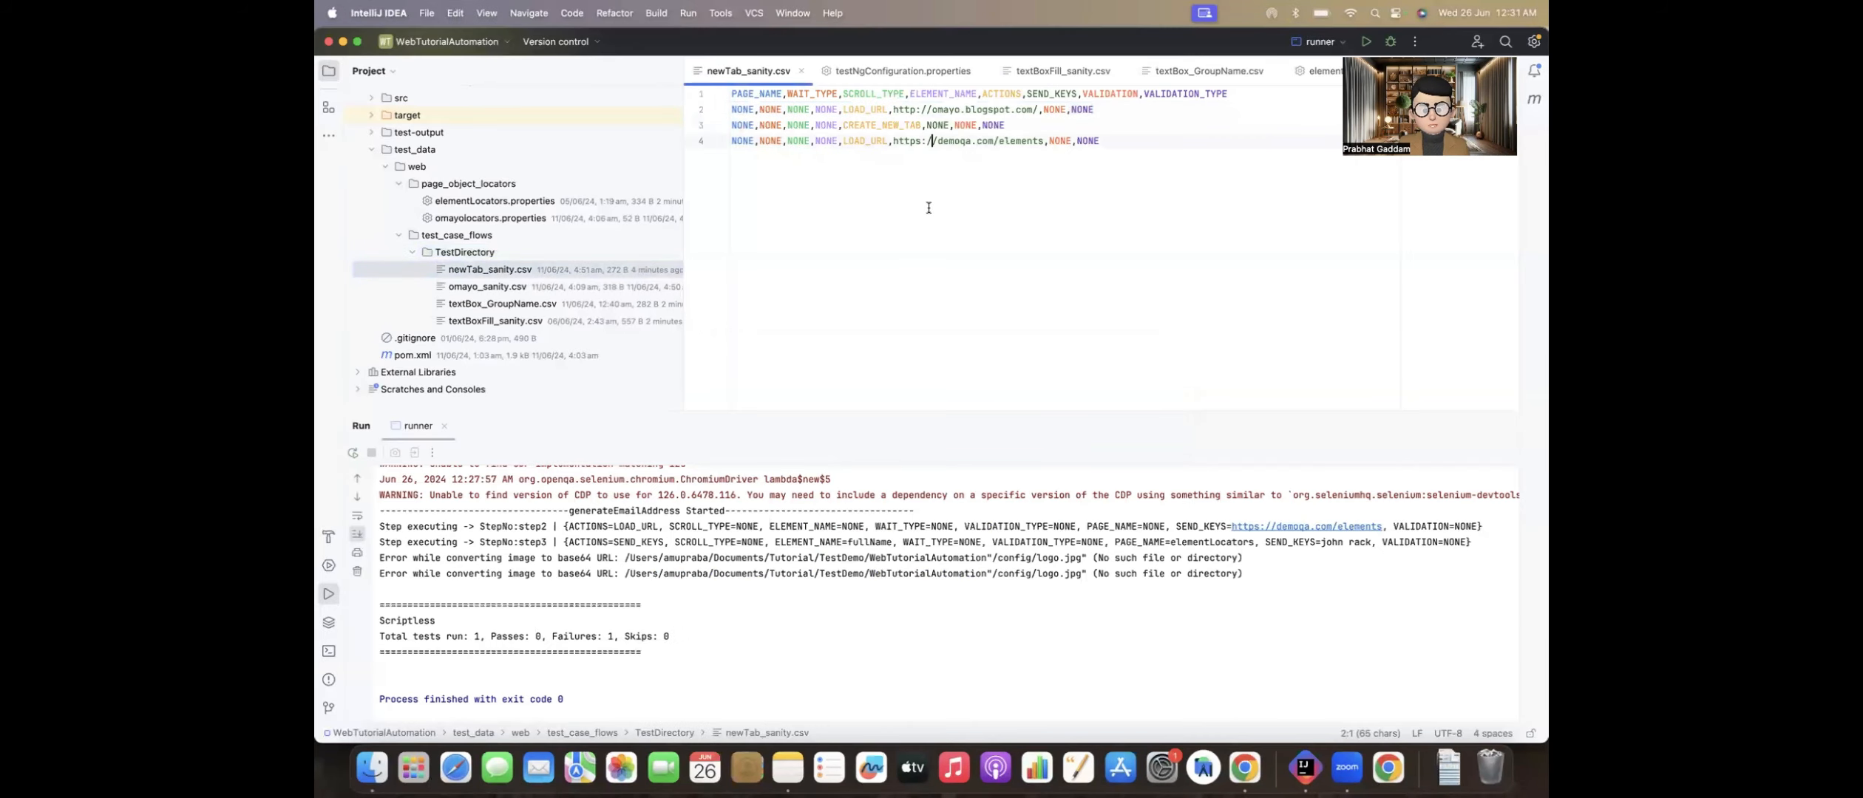
double_click(864, 125)
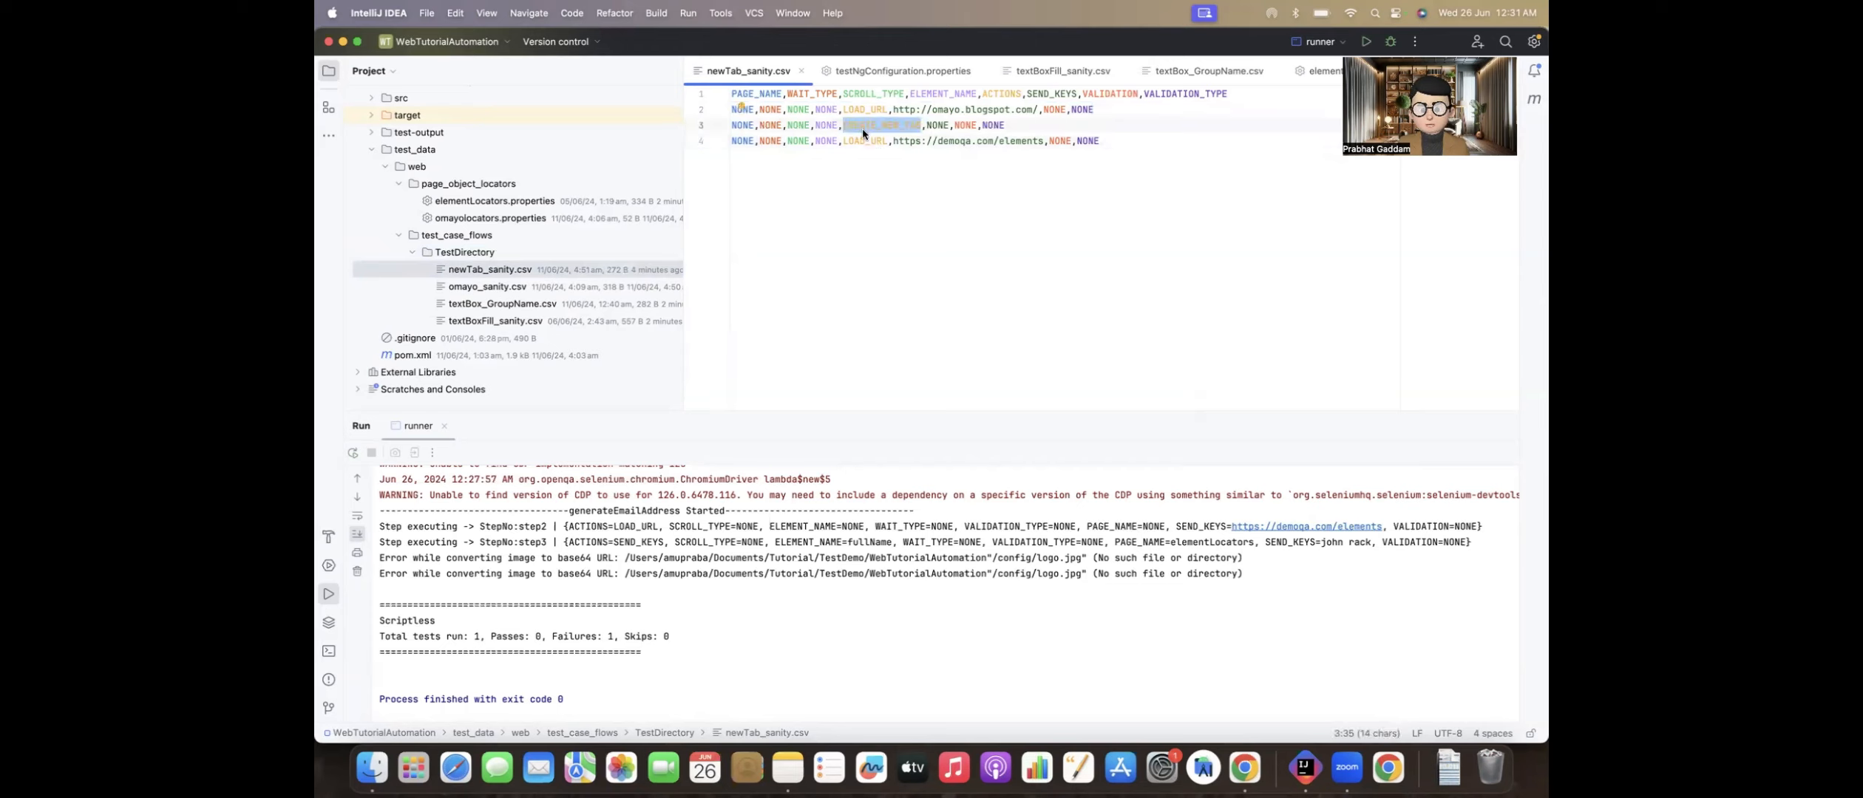
double_click(871, 144)
Step: Switch to Chrome and examine the GENERATE_RANDOM_EMAIL_ADDRESS documentation and the DEMOQA Text Box form
key("super+Tab")
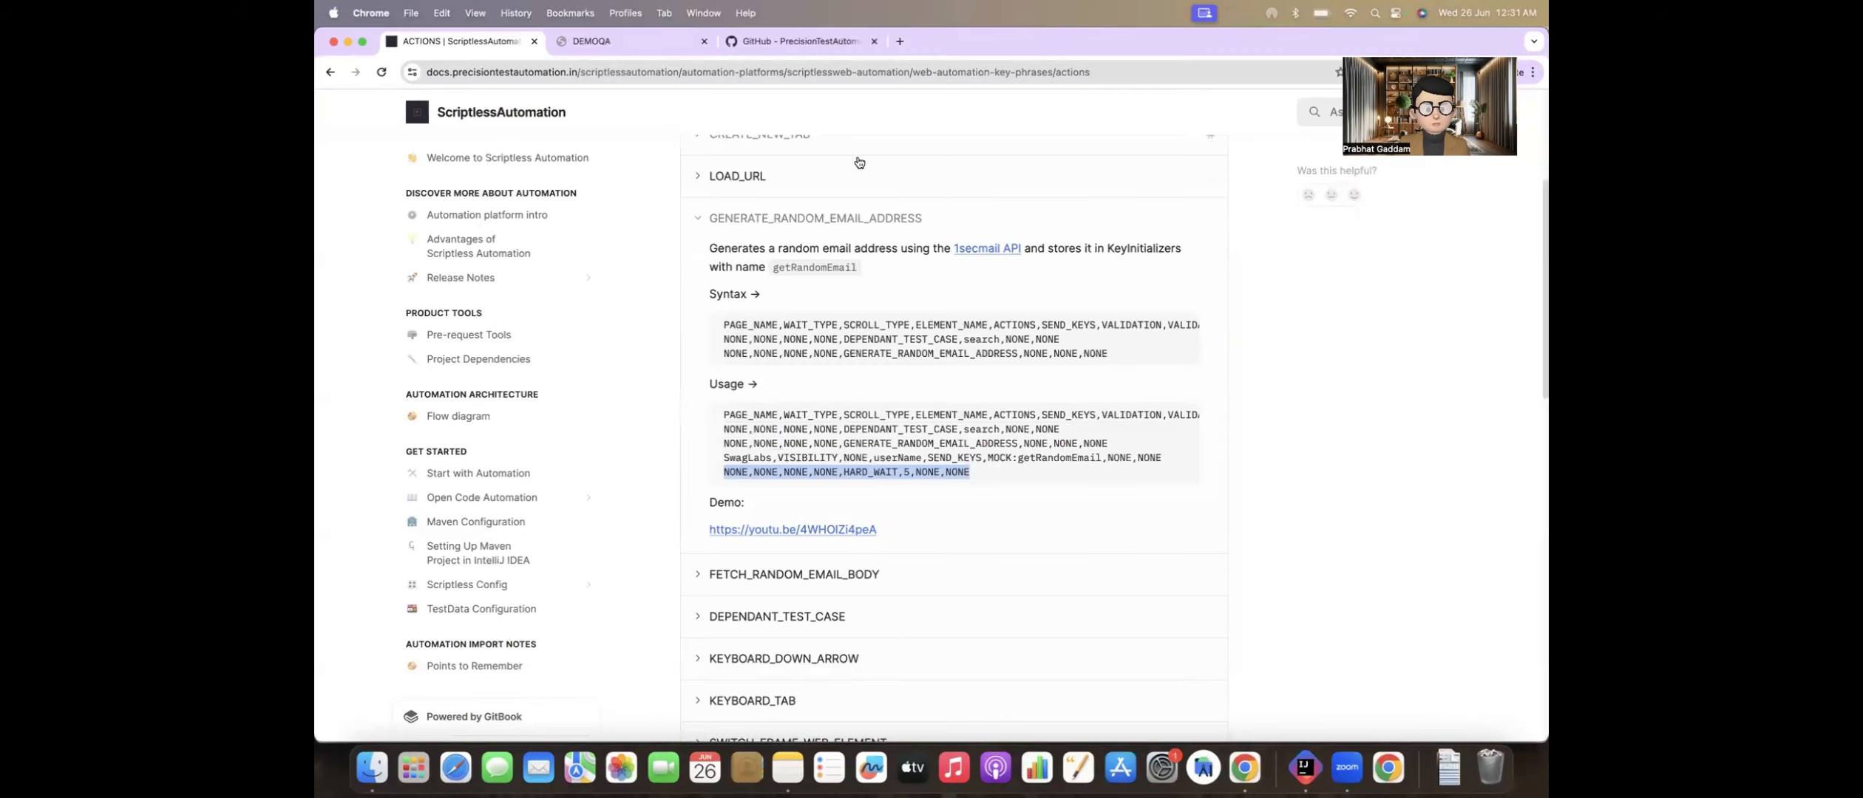
scroll(739, 385, "up", 4)
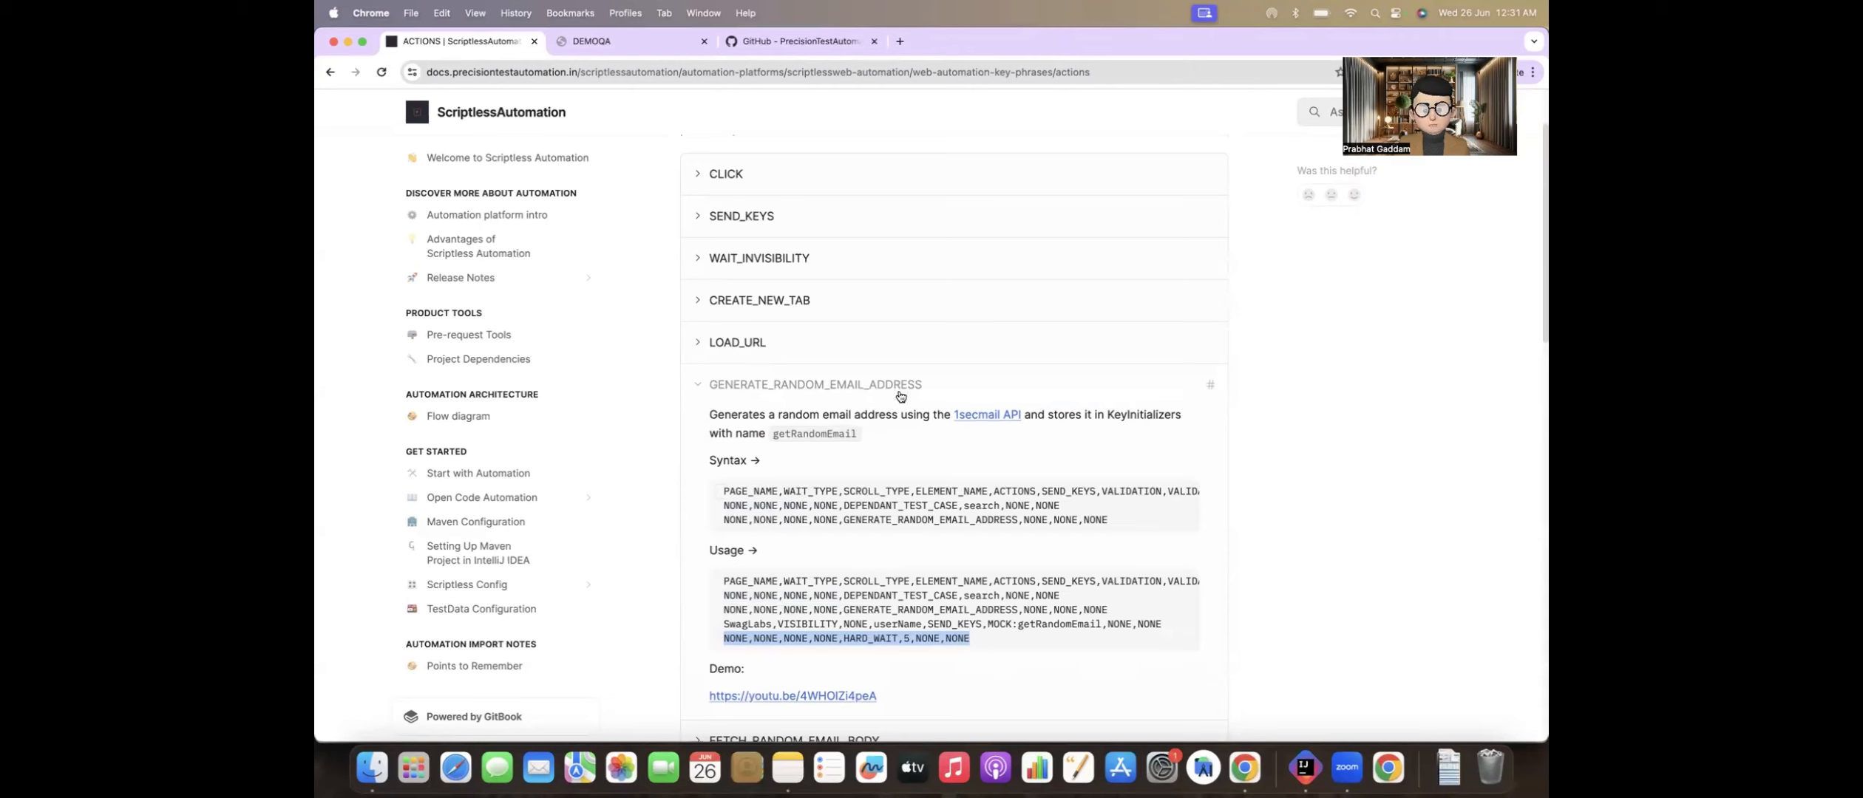
left_click(604, 44)
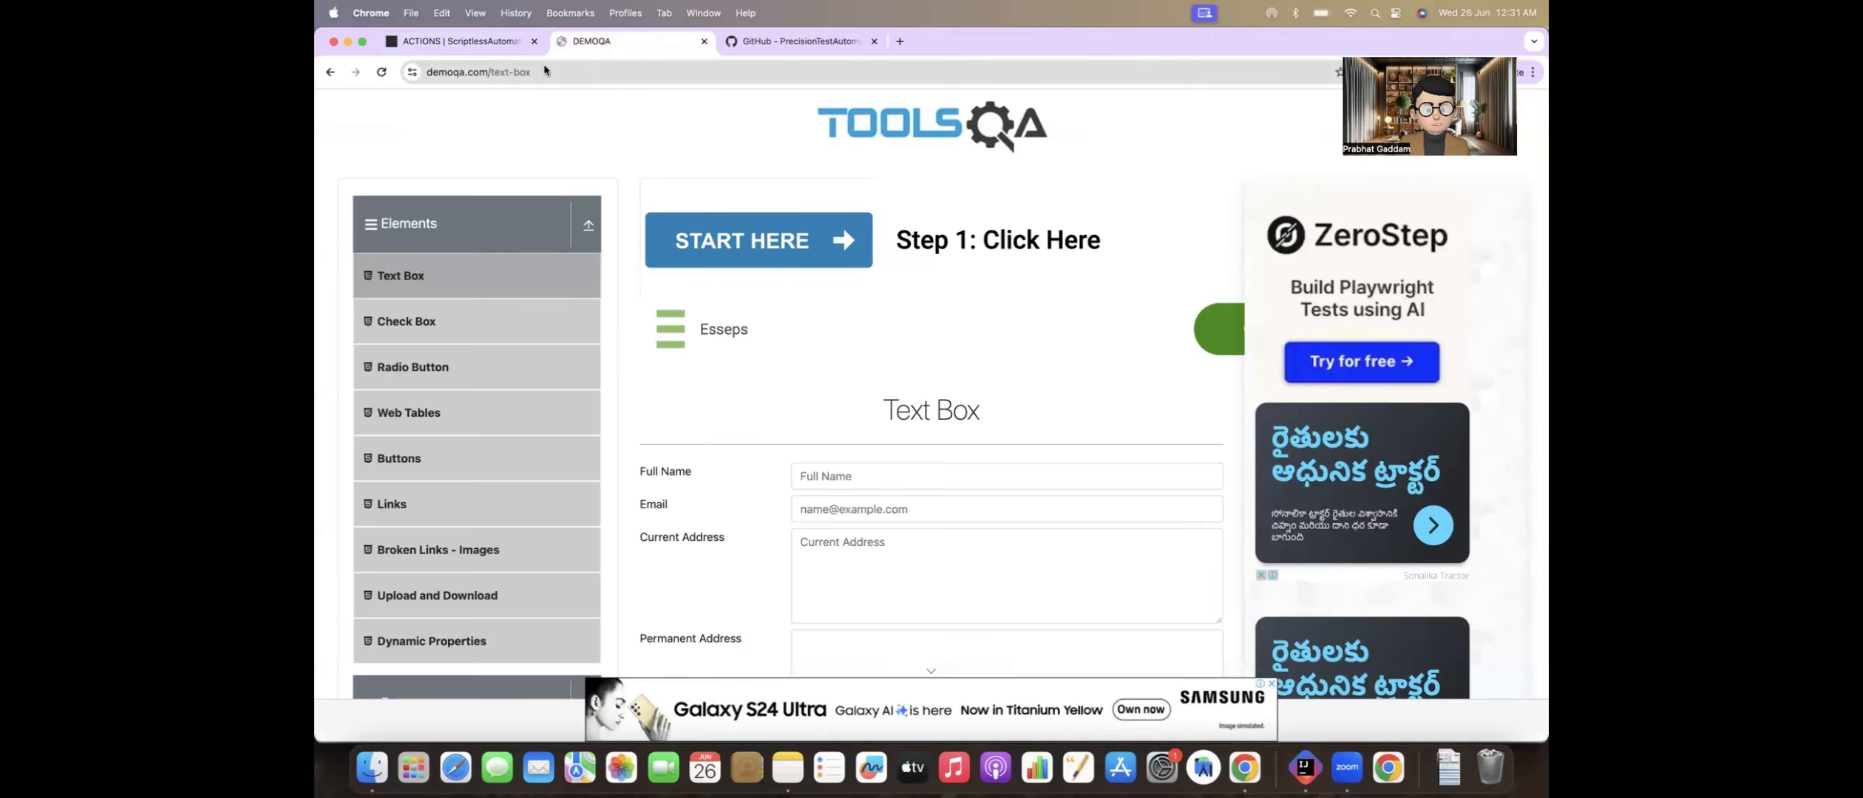
scroll(652, 357, "down", 3)
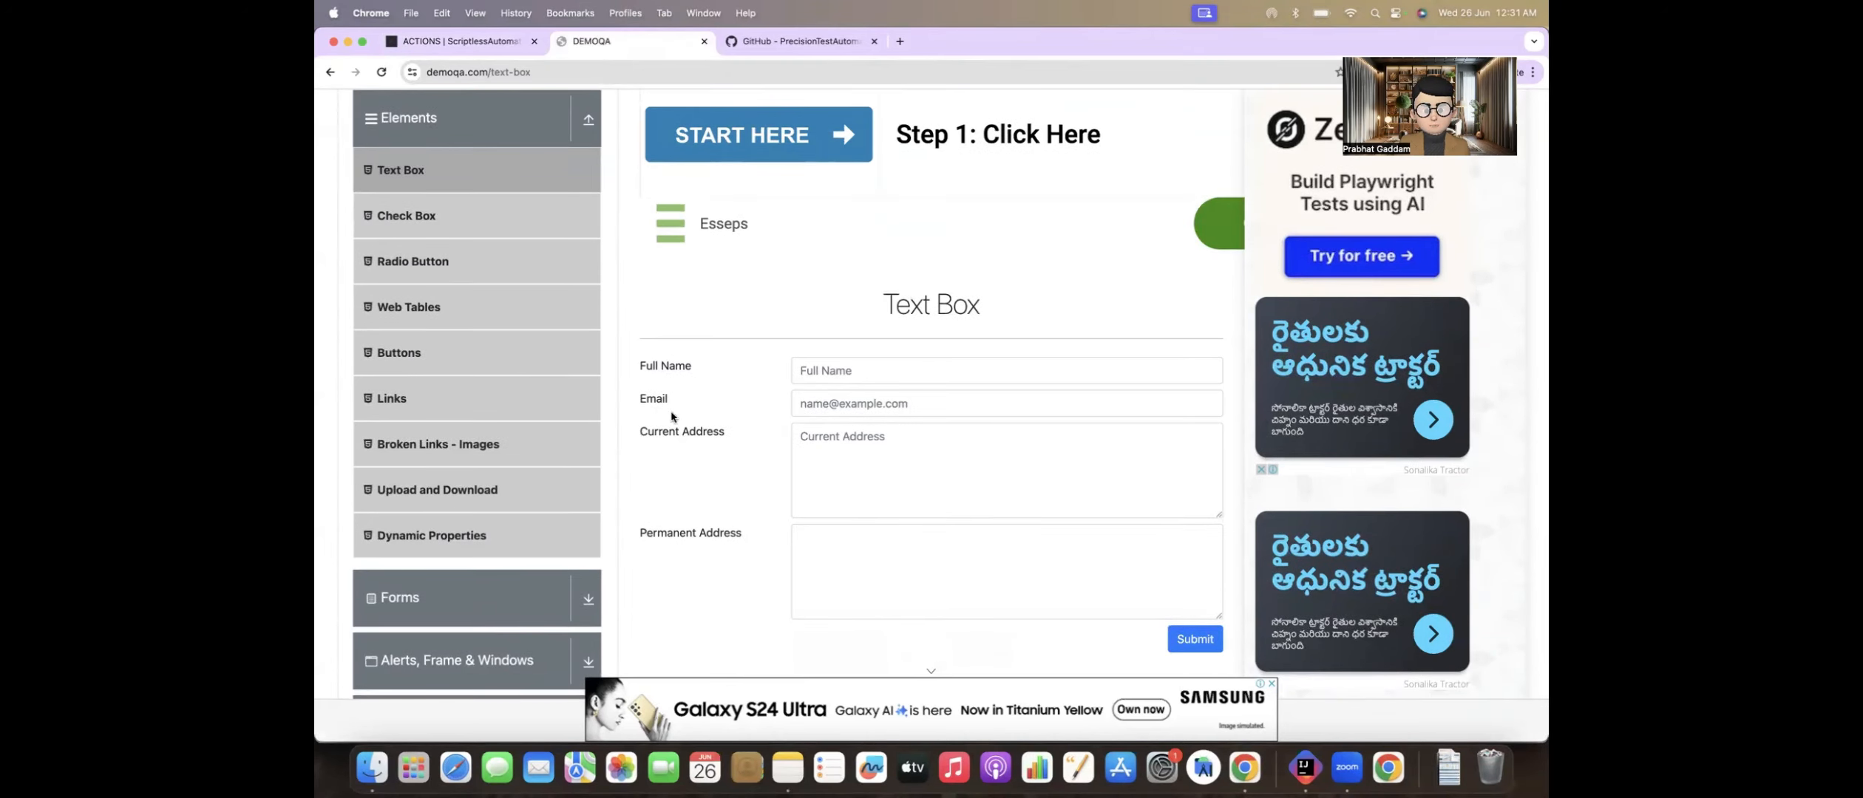
Step: Switch to IntelliJ IDEA and create a new Web test file named generateEmailAdd_sanity.csv in TestDirectory
key("super+Tab")
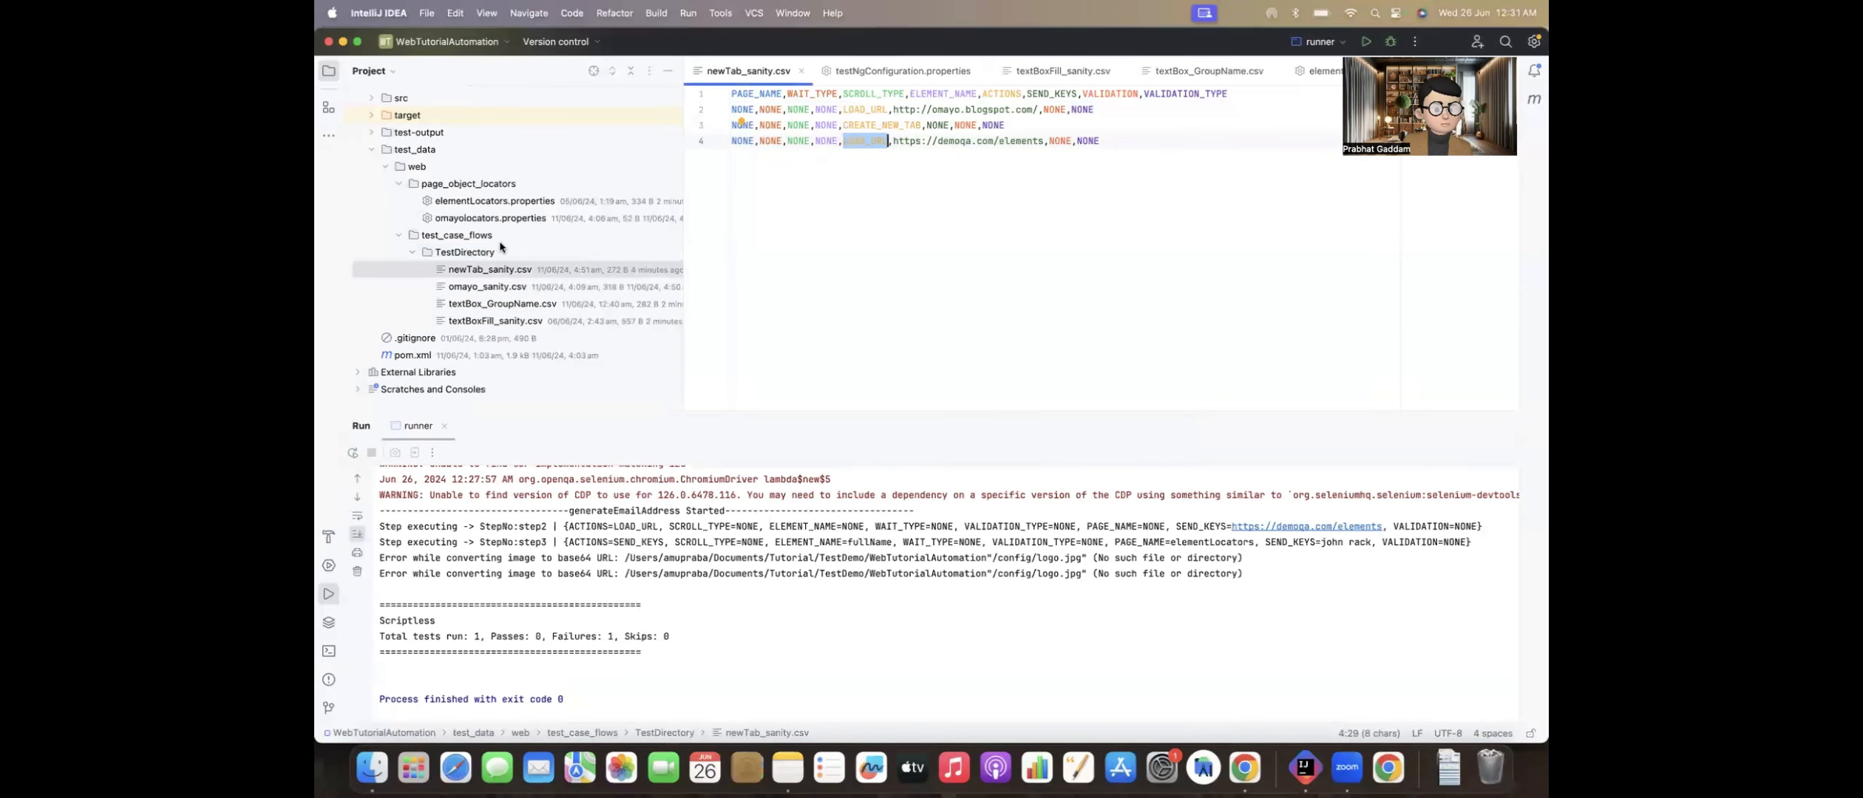
key("super+Tab")
key("super+Tab")
right_click(457, 252)
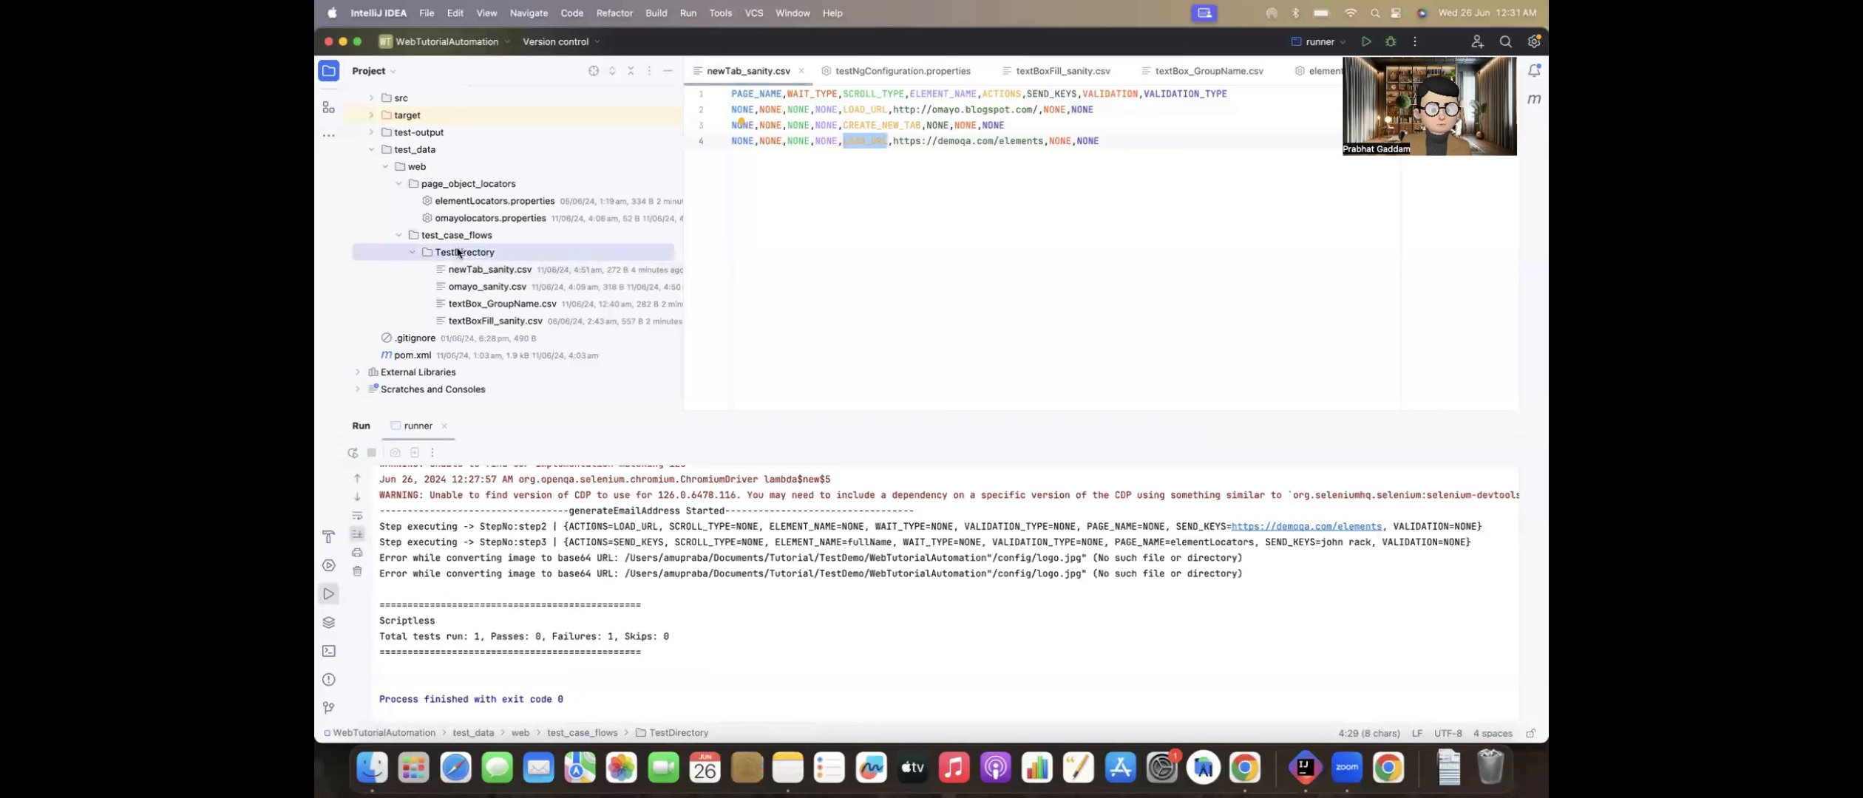
mouse_move(654, 242)
left_click(702, 388)
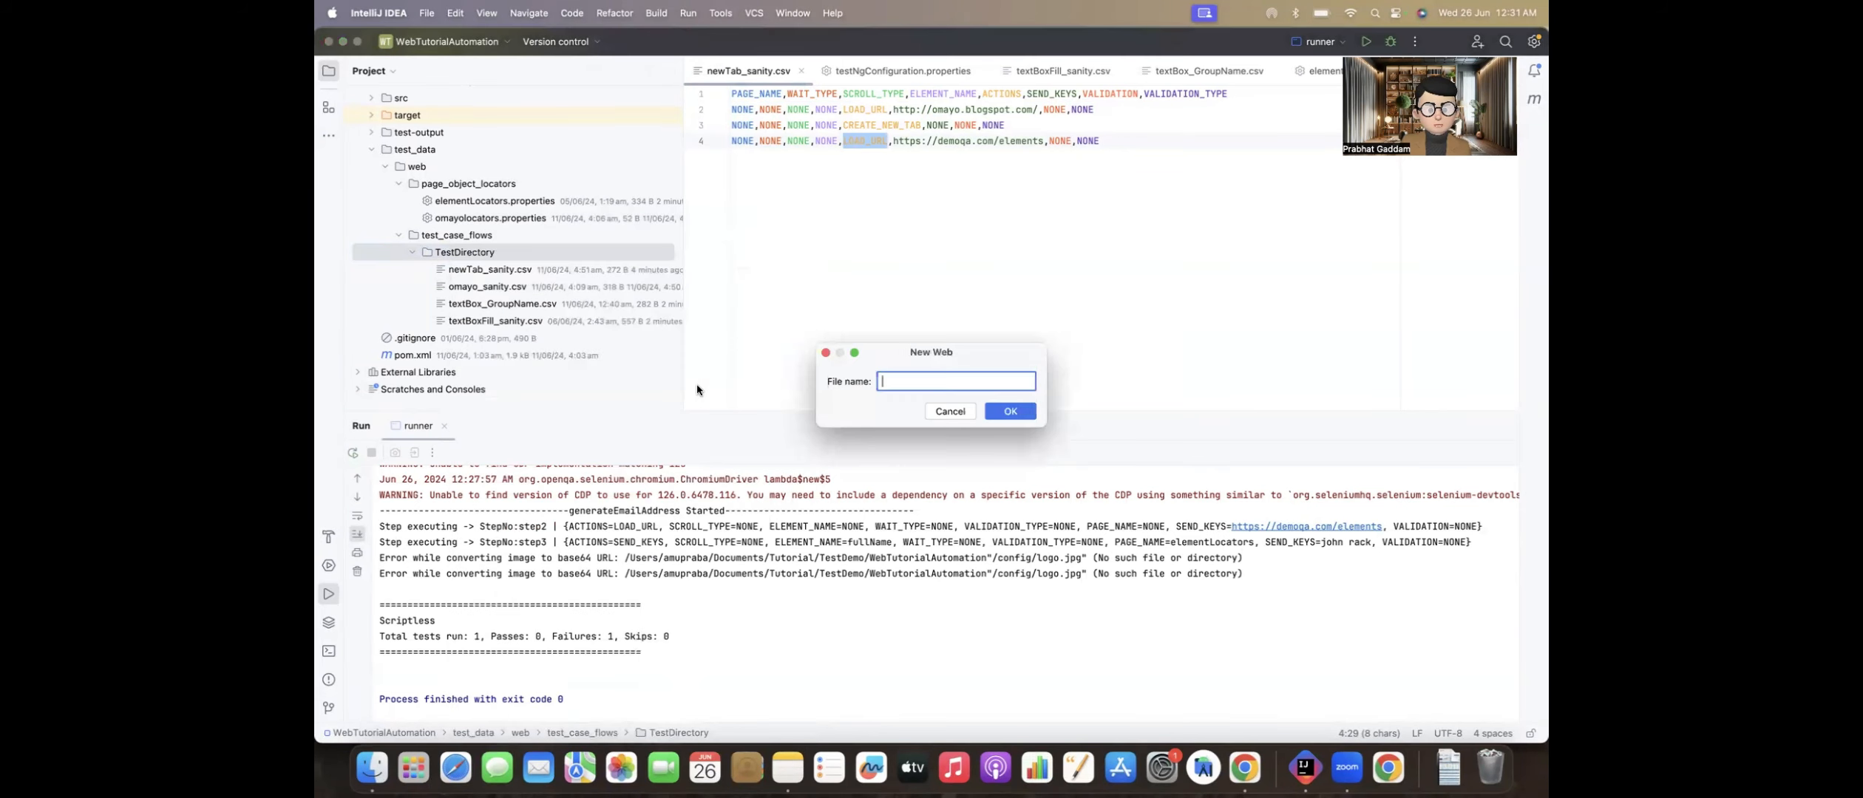
type("genera")
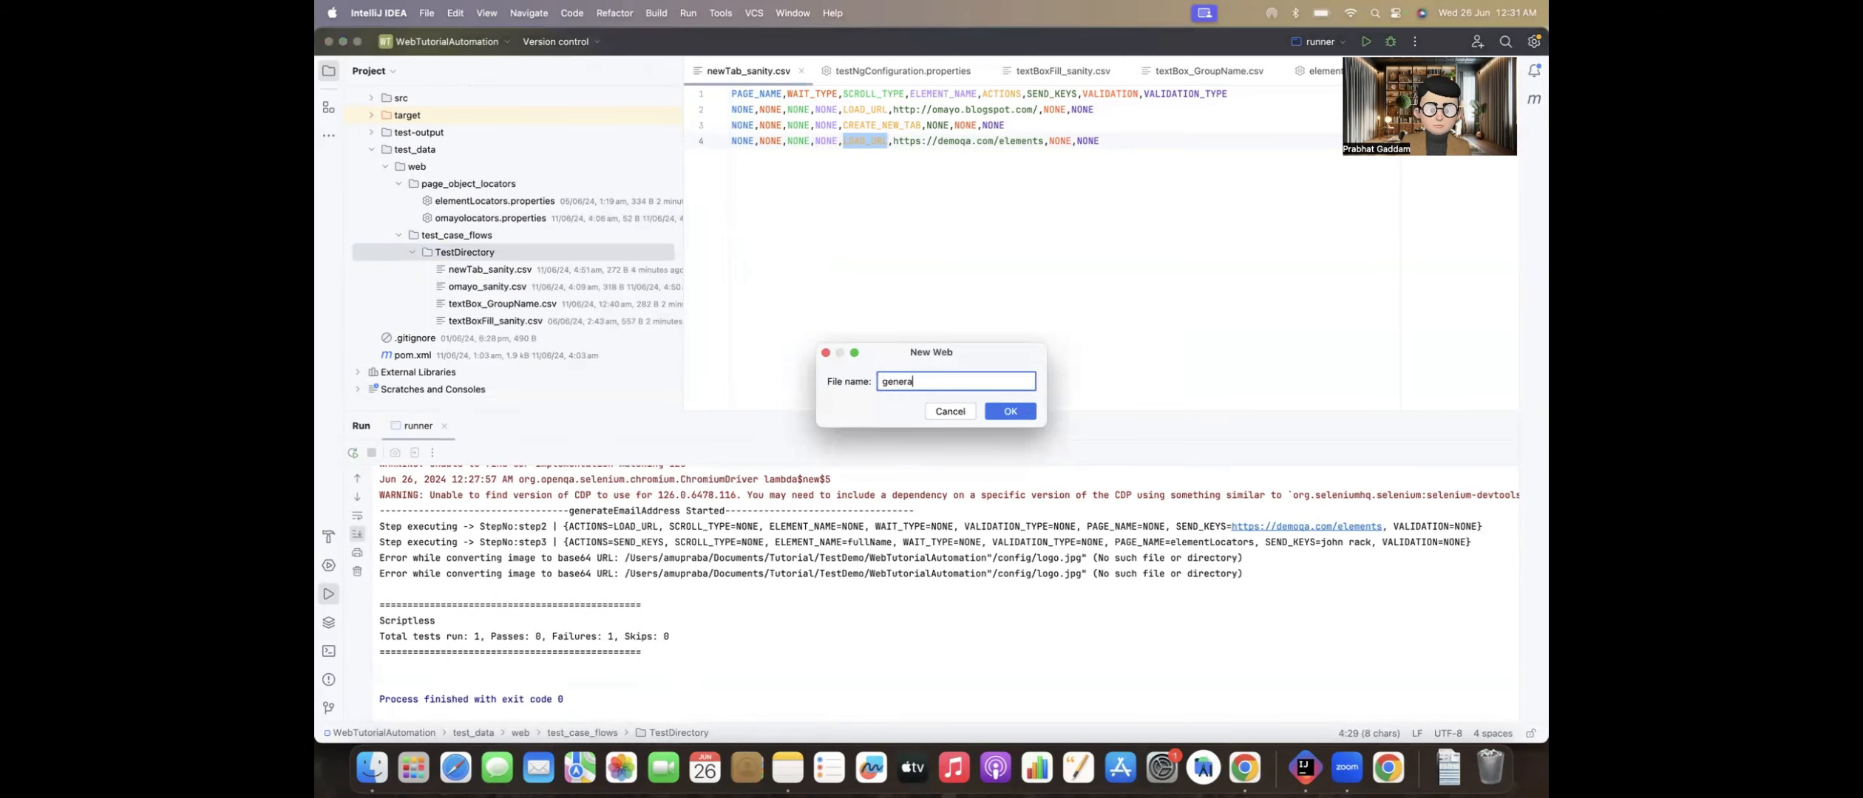
type("teEmailA")
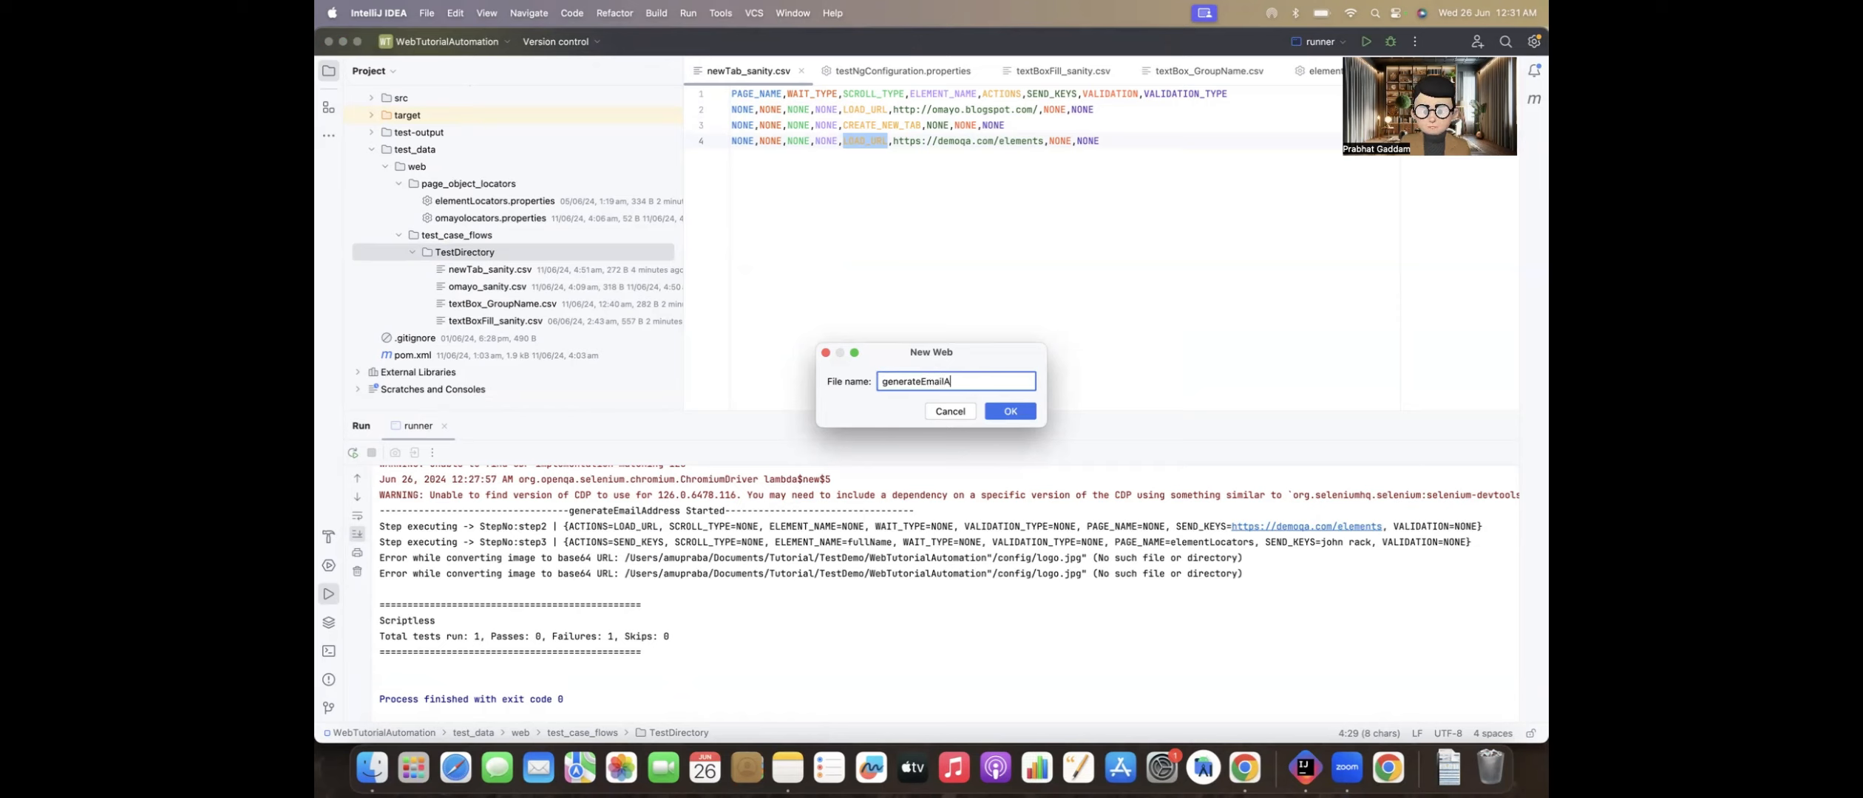
type("dd_sani")
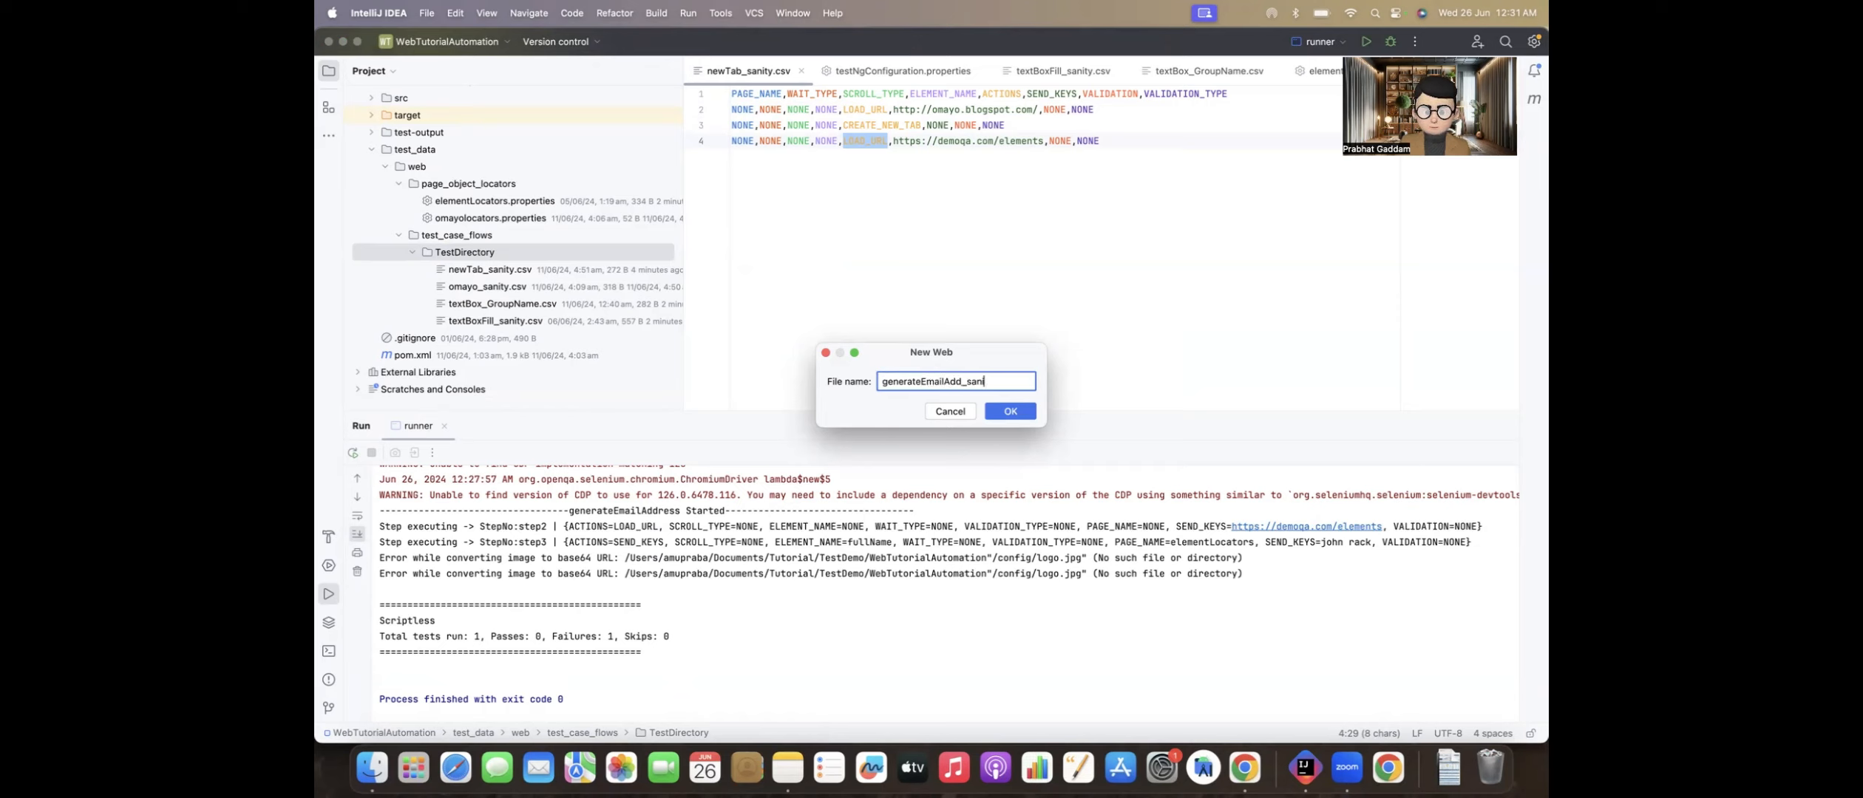
type("ty.csv")
key("Return")
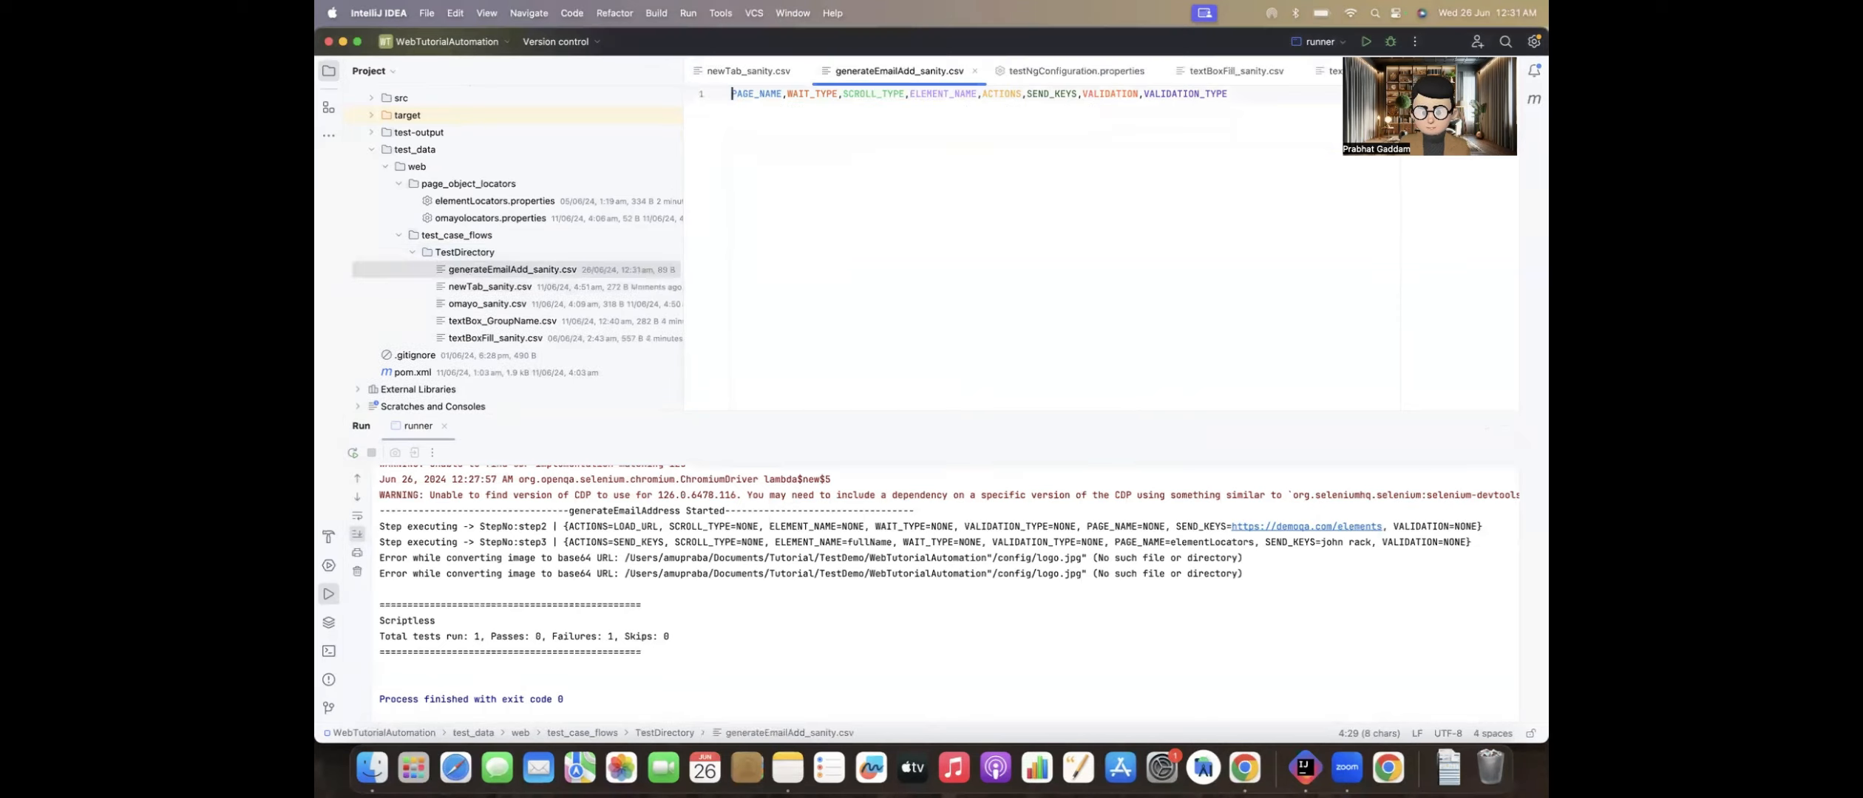
key("Return")
left_click(487, 286)
double_click(488, 286)
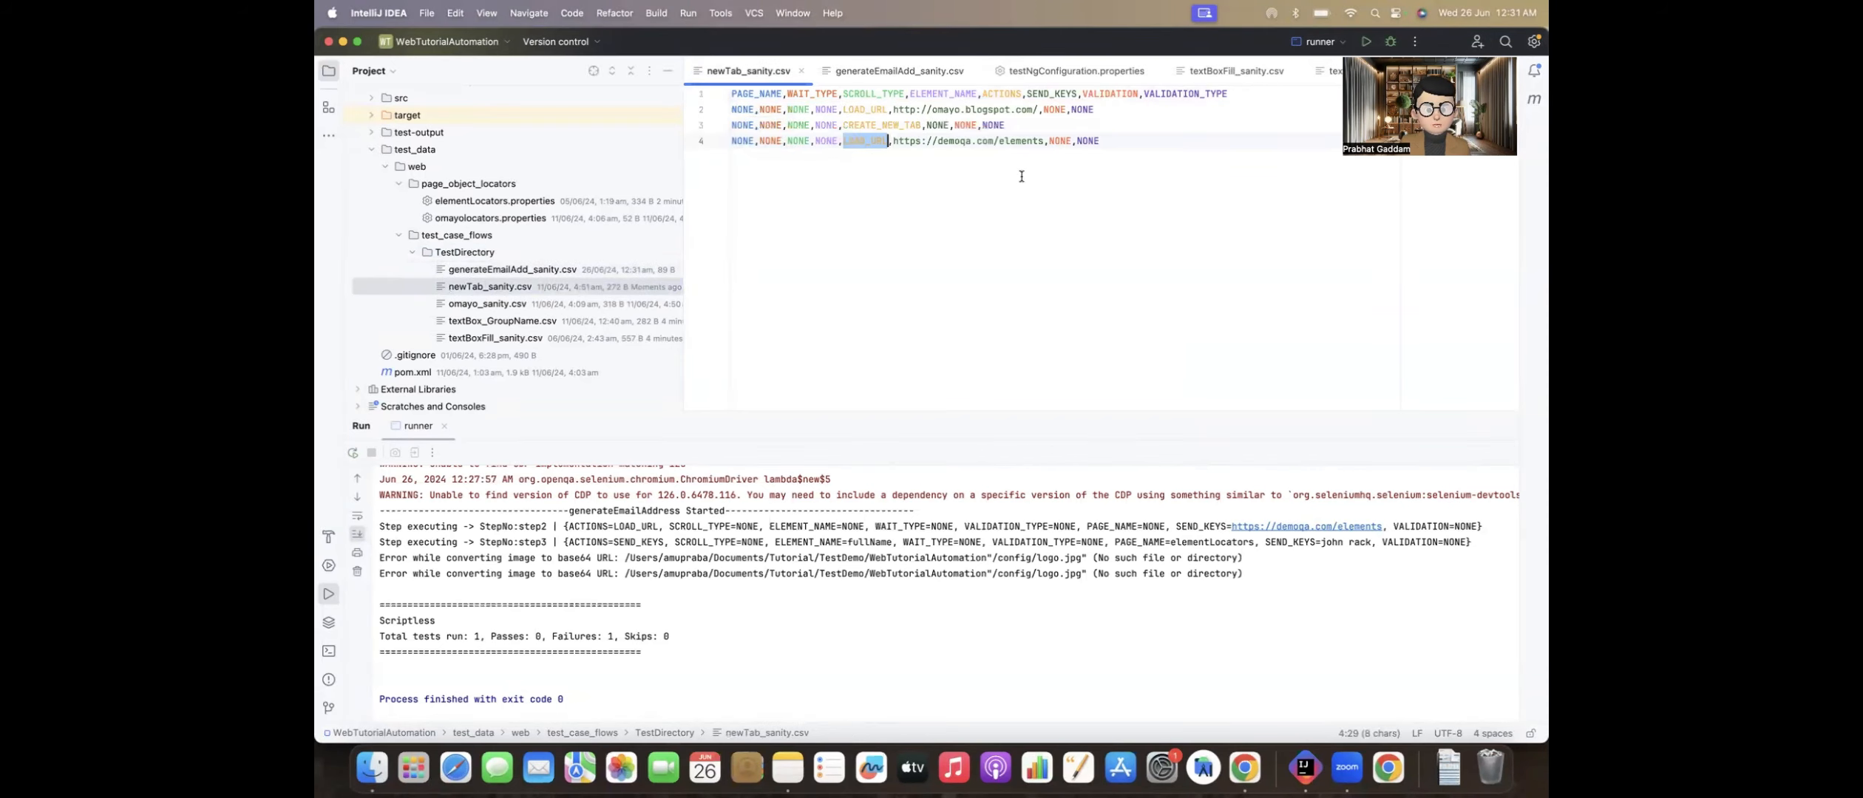
left_click_drag(1113, 147, 728, 140)
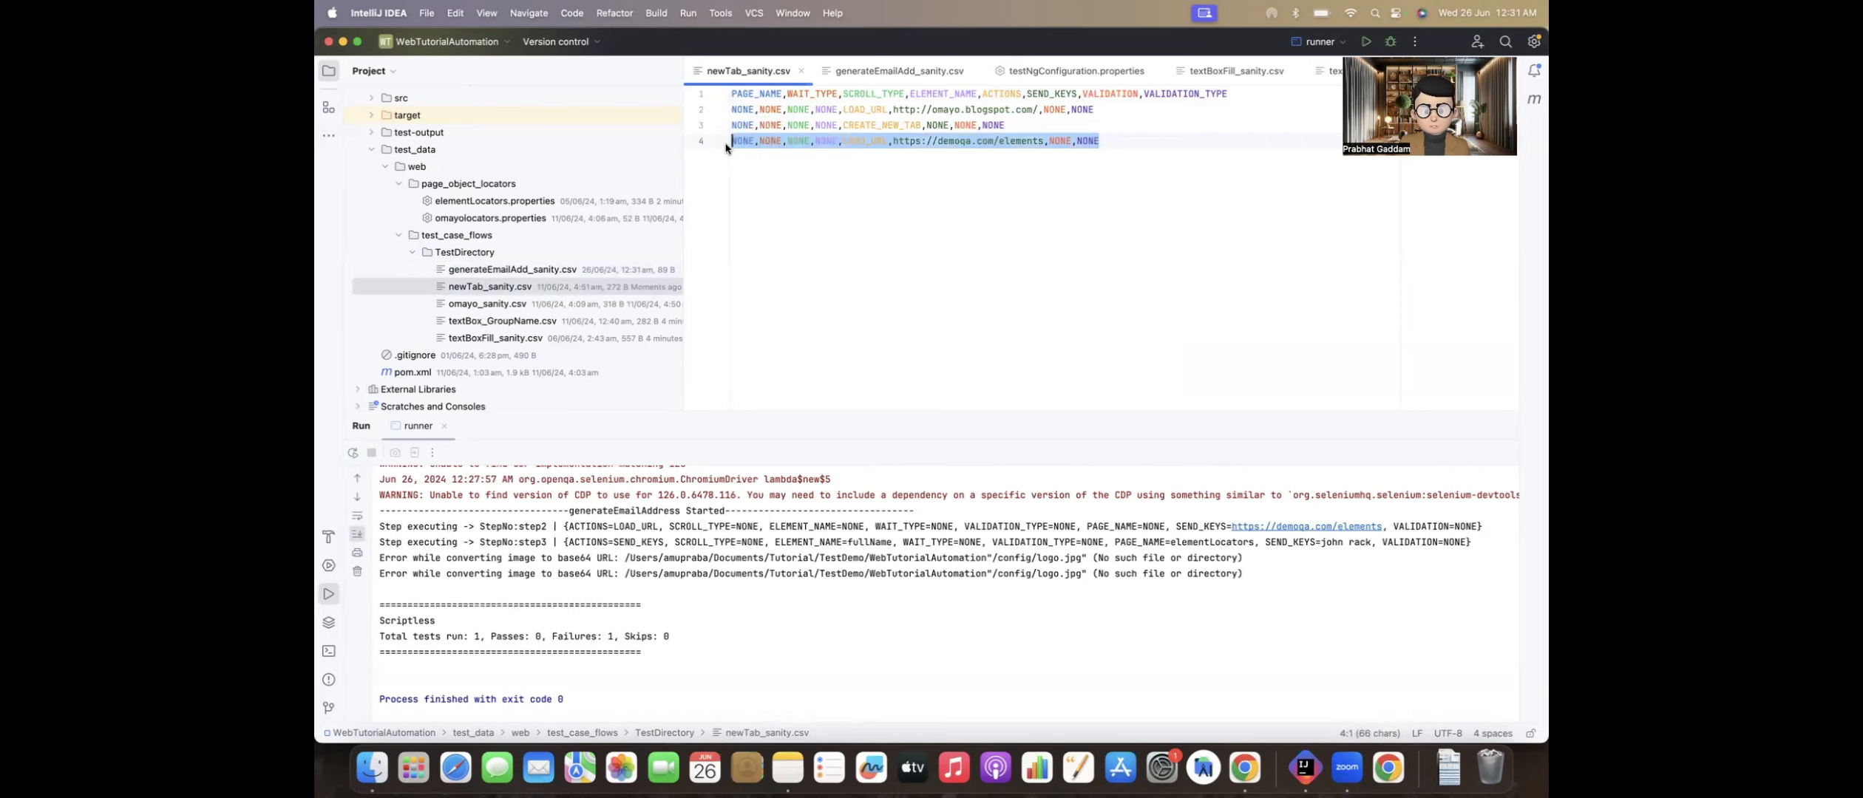
key("super+c")
double_click(488, 269)
key("super+v")
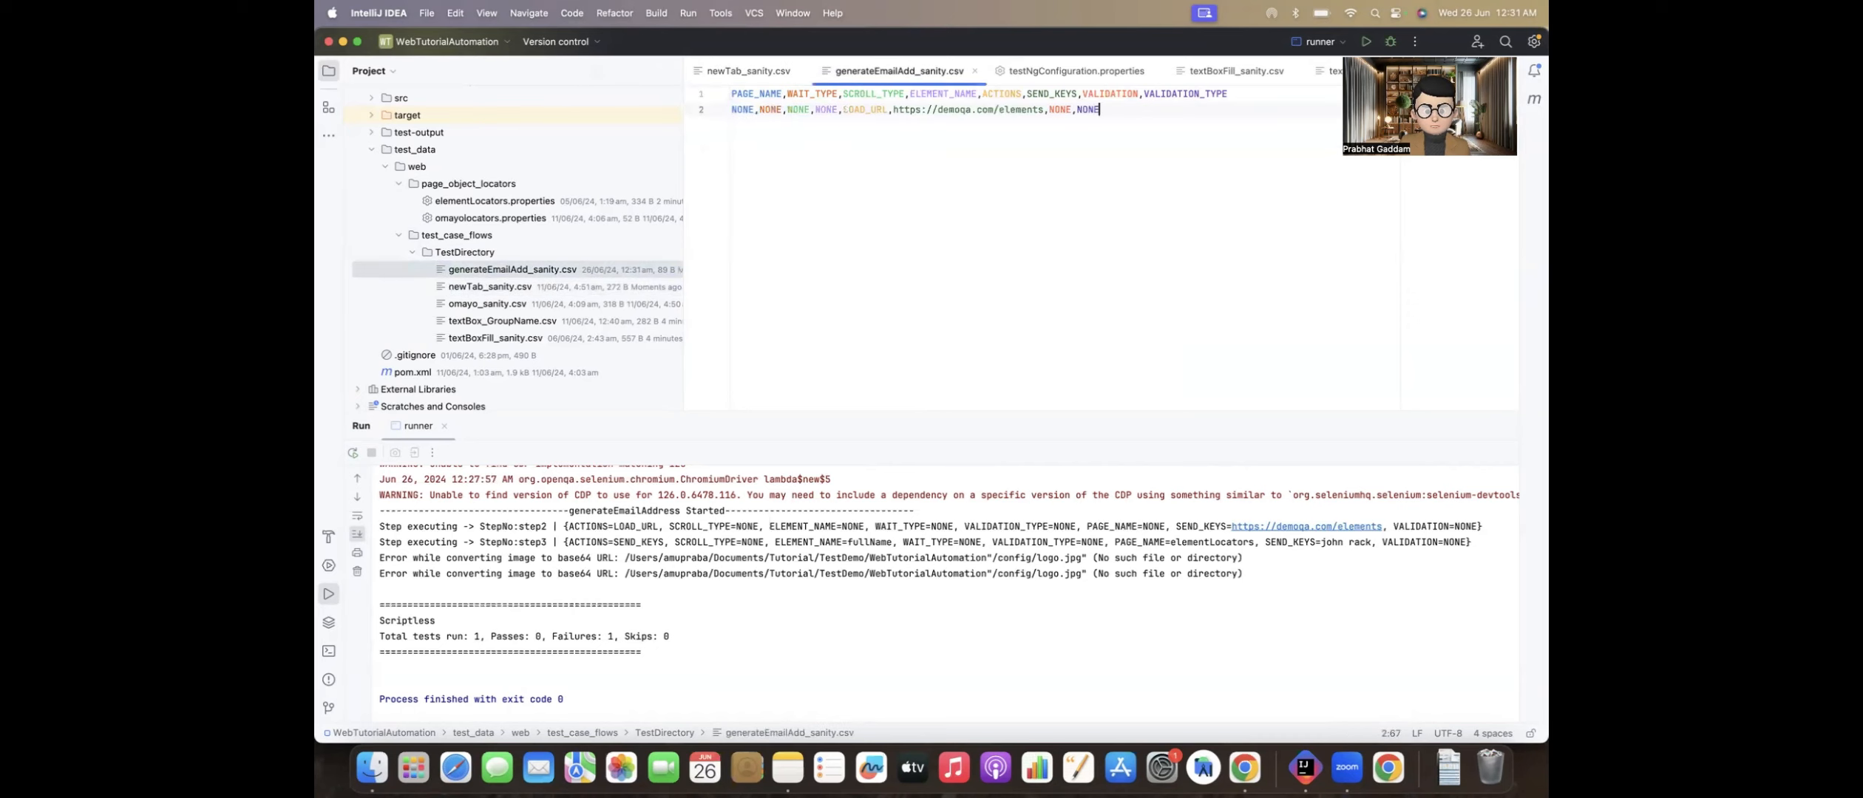
key("super+Tab")
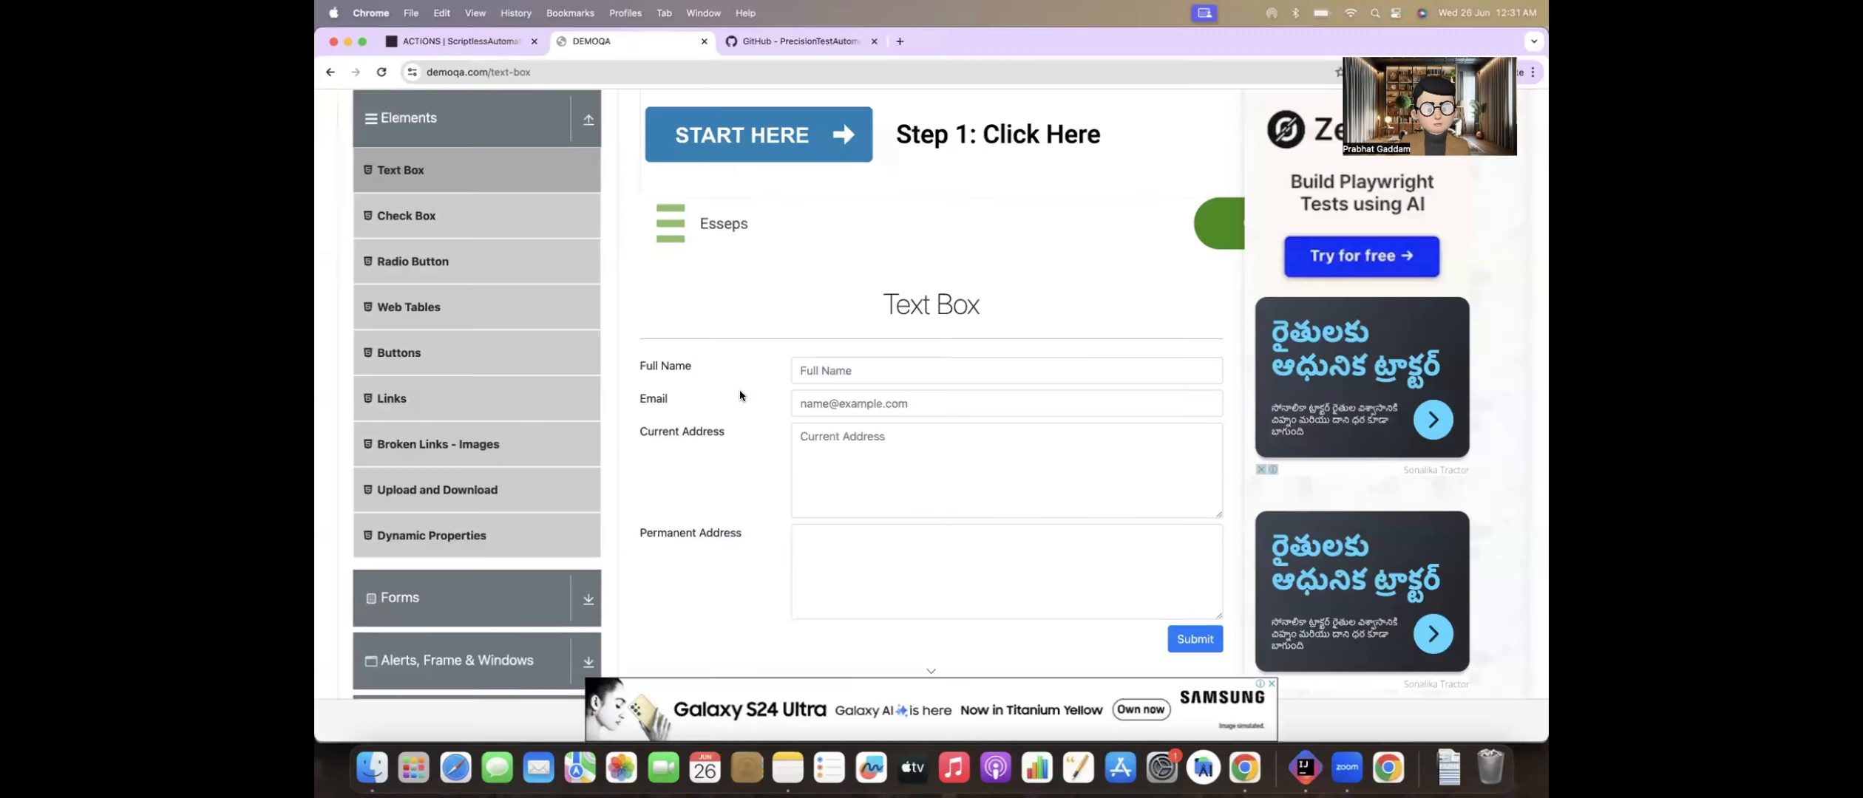
scroll(744, 397, "up", 3)
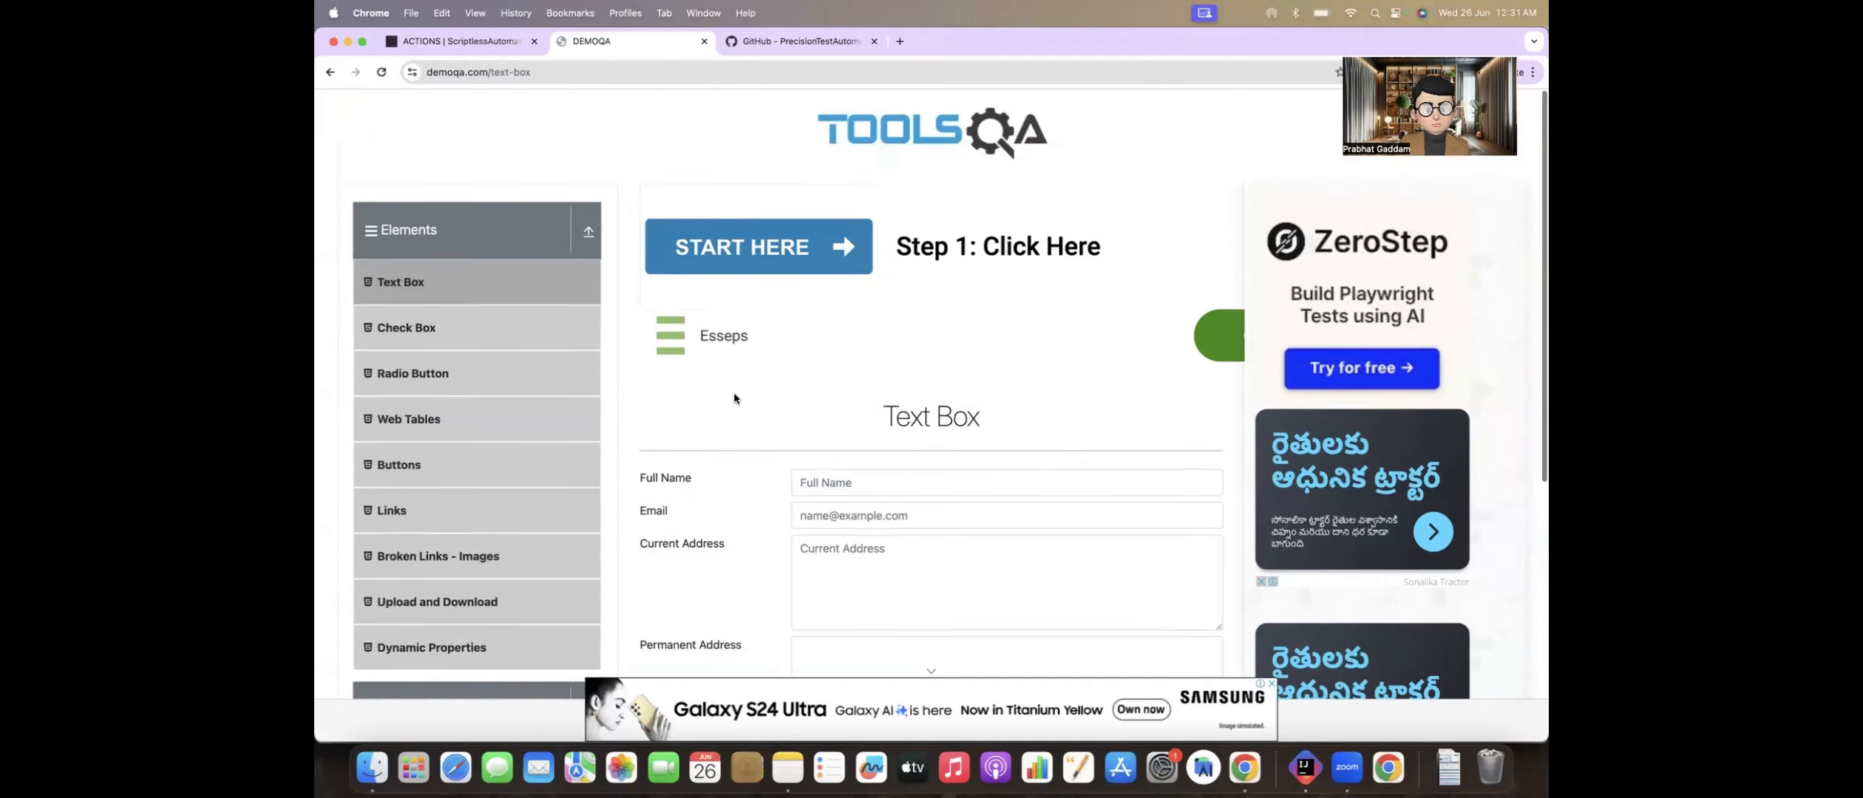
left_click(542, 75)
key("super+c")
key("super+Tab")
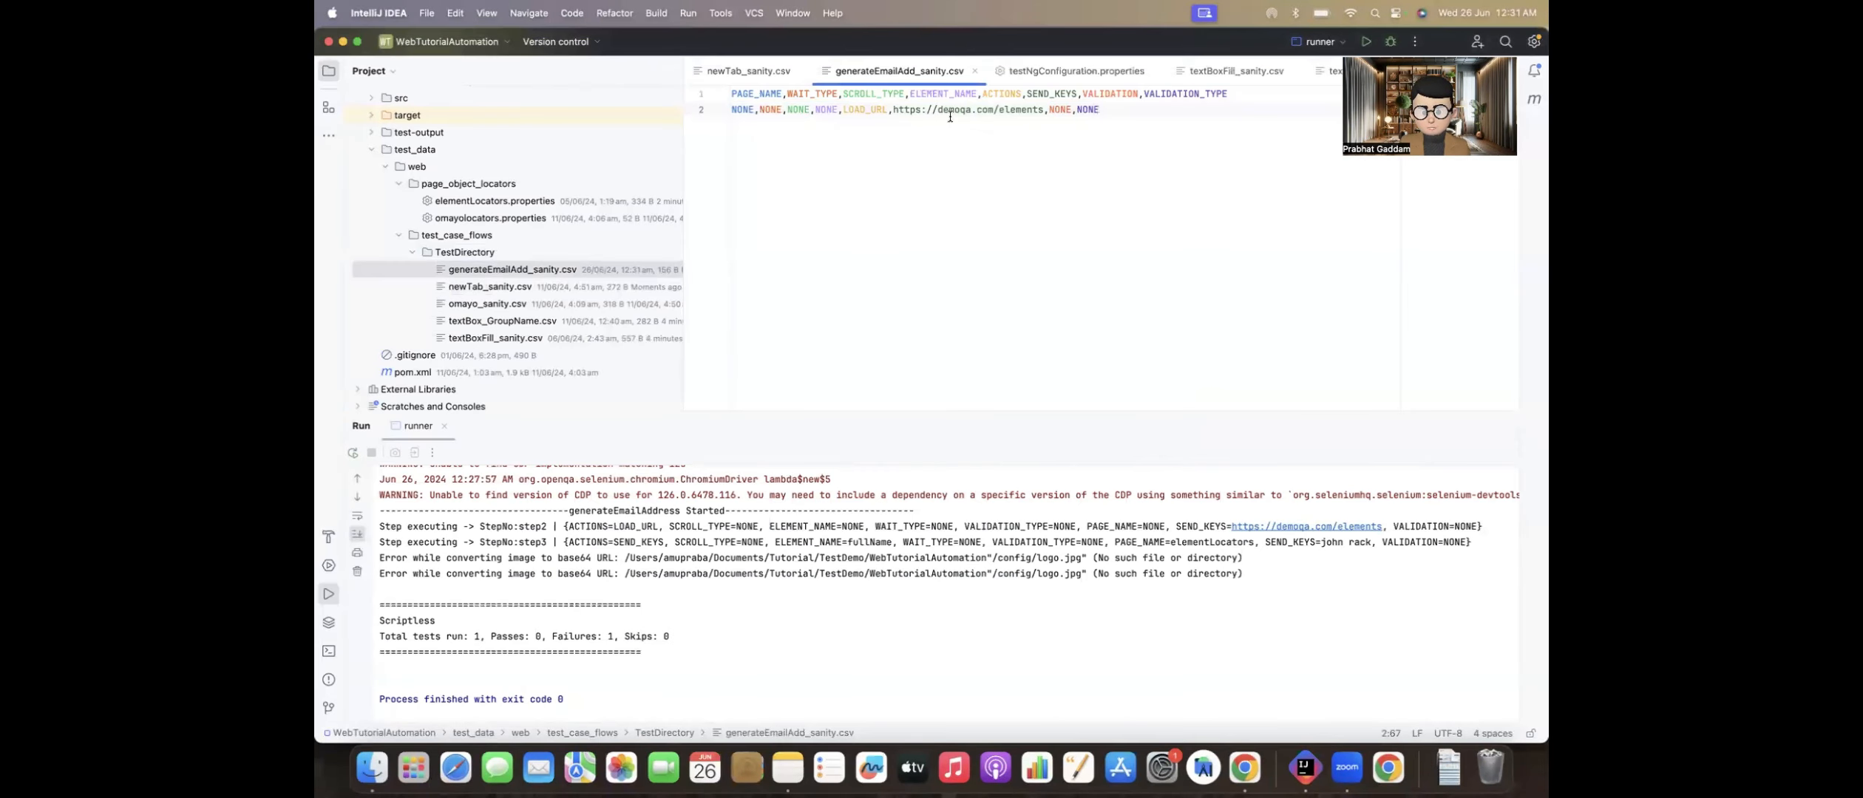
left_click_drag(893, 109, 1042, 109)
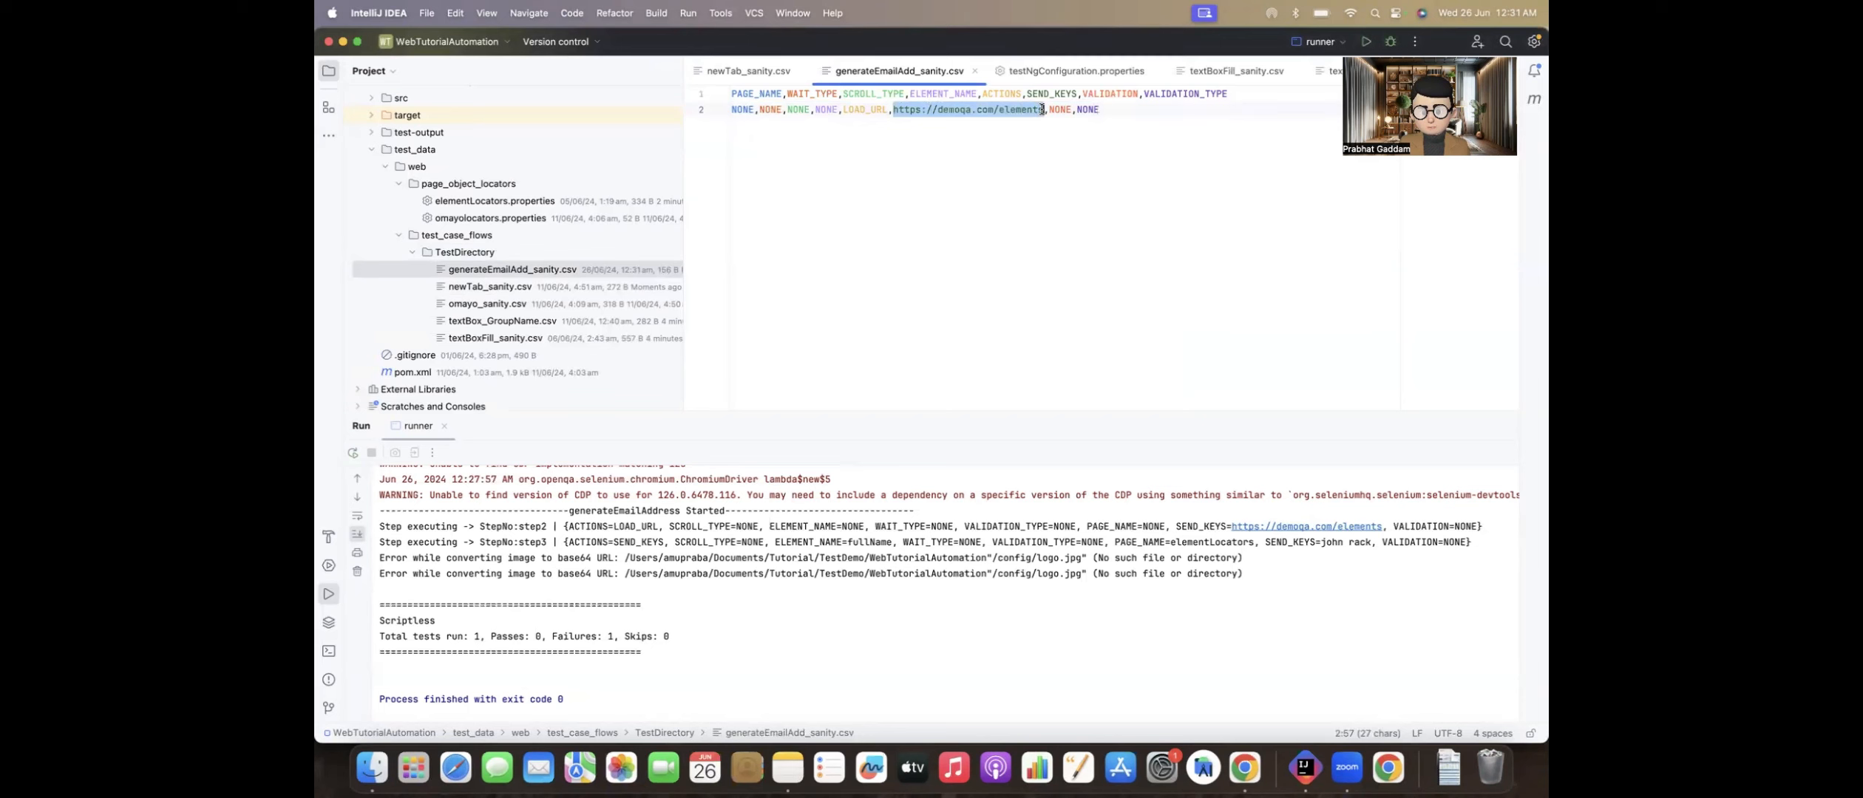
key("super+v")
Step: Check the existing text box test files and copy the email SEND_KEYS row from textBoxFill_sanity.csv into line 3 of generateEmailAdd_sanity.csv
double_click(510, 339)
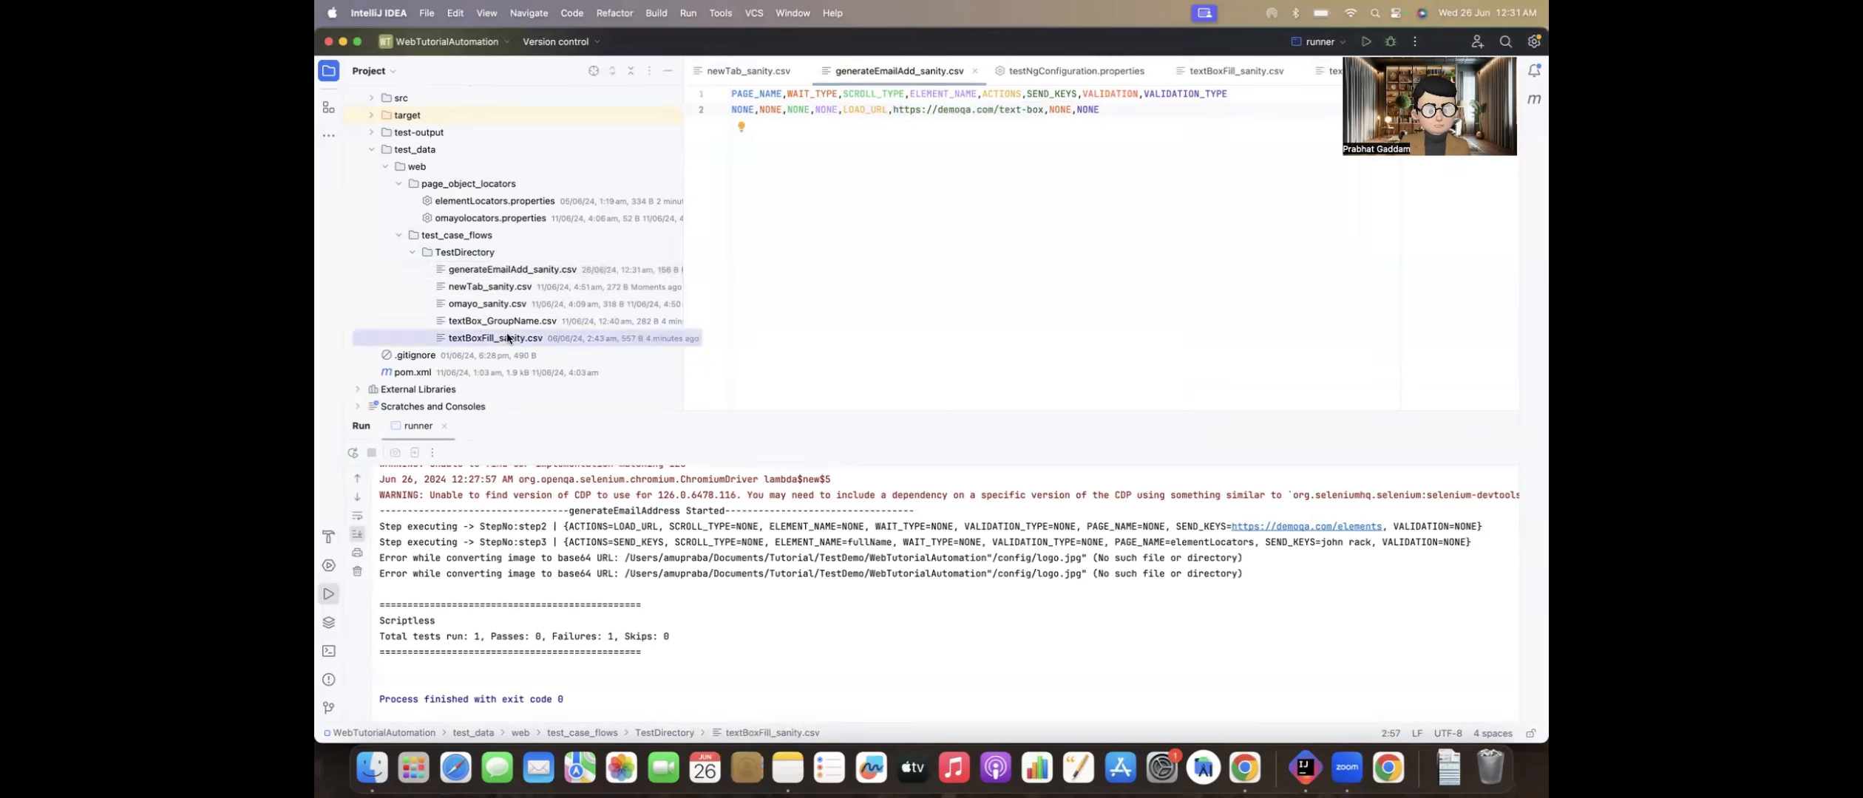
left_click(910, 125)
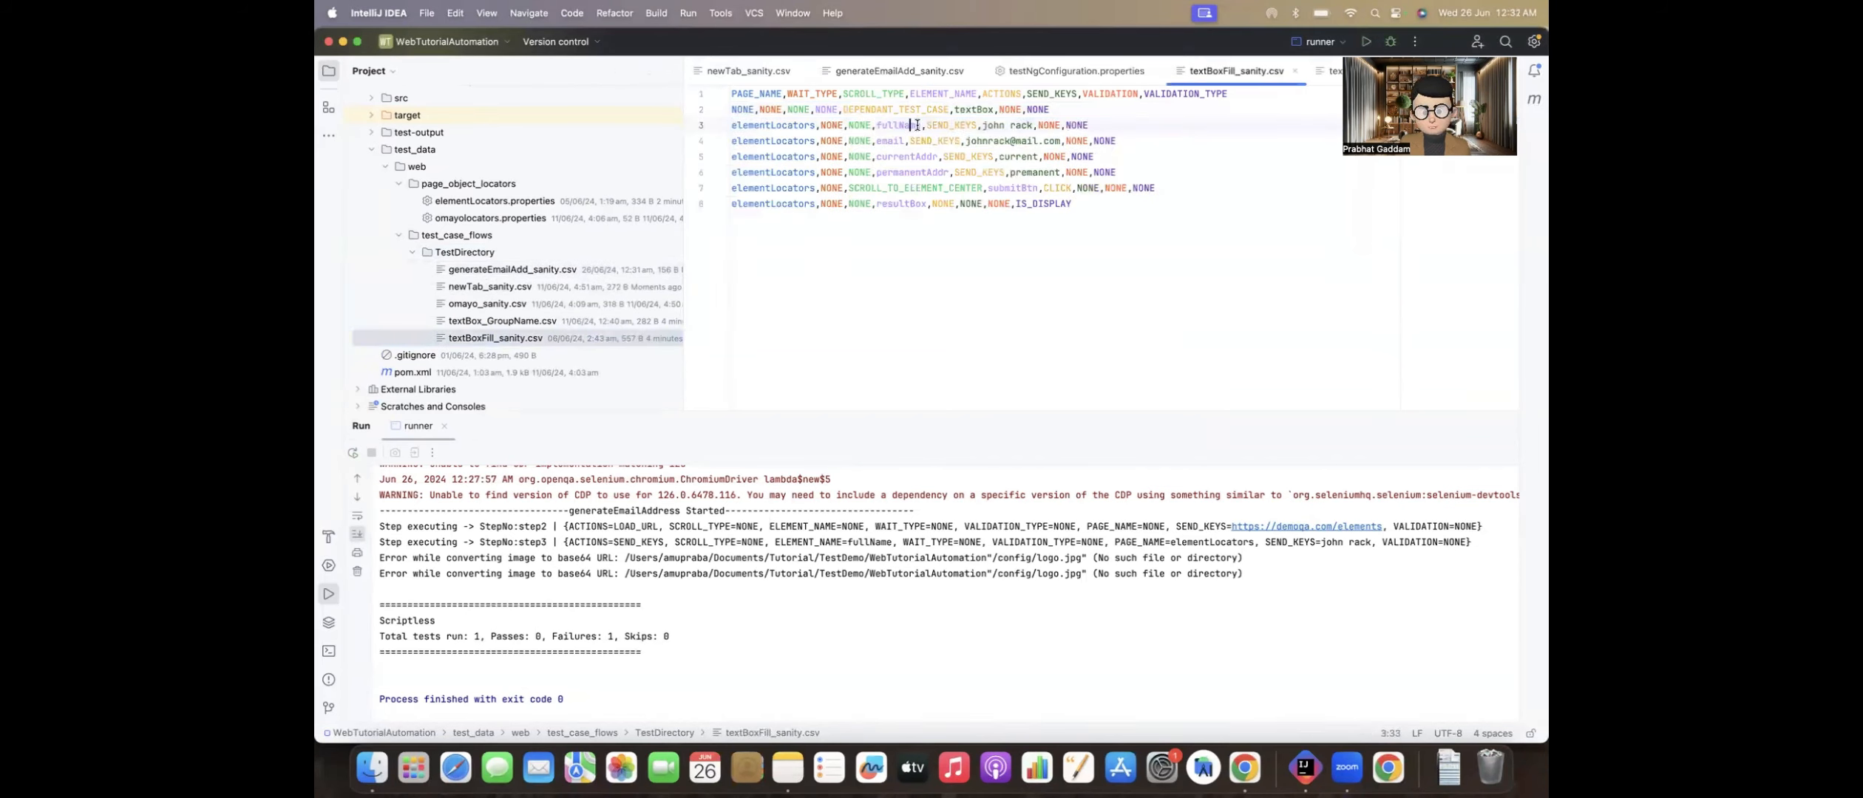
double_click(516, 322)
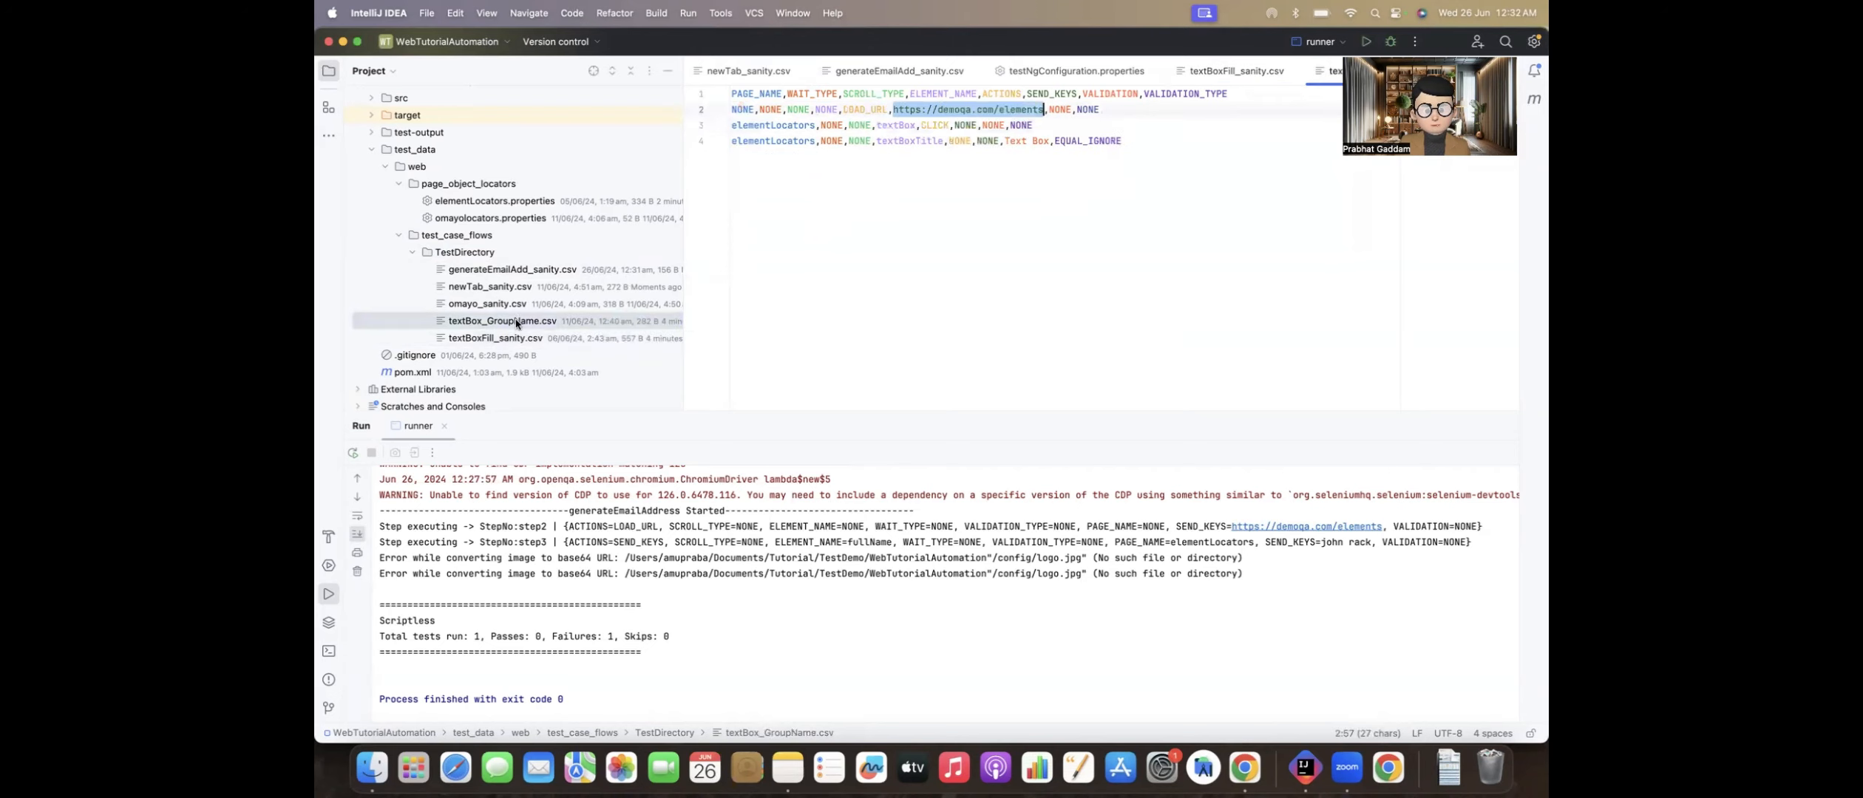
left_click(904, 125)
double_click(474, 341)
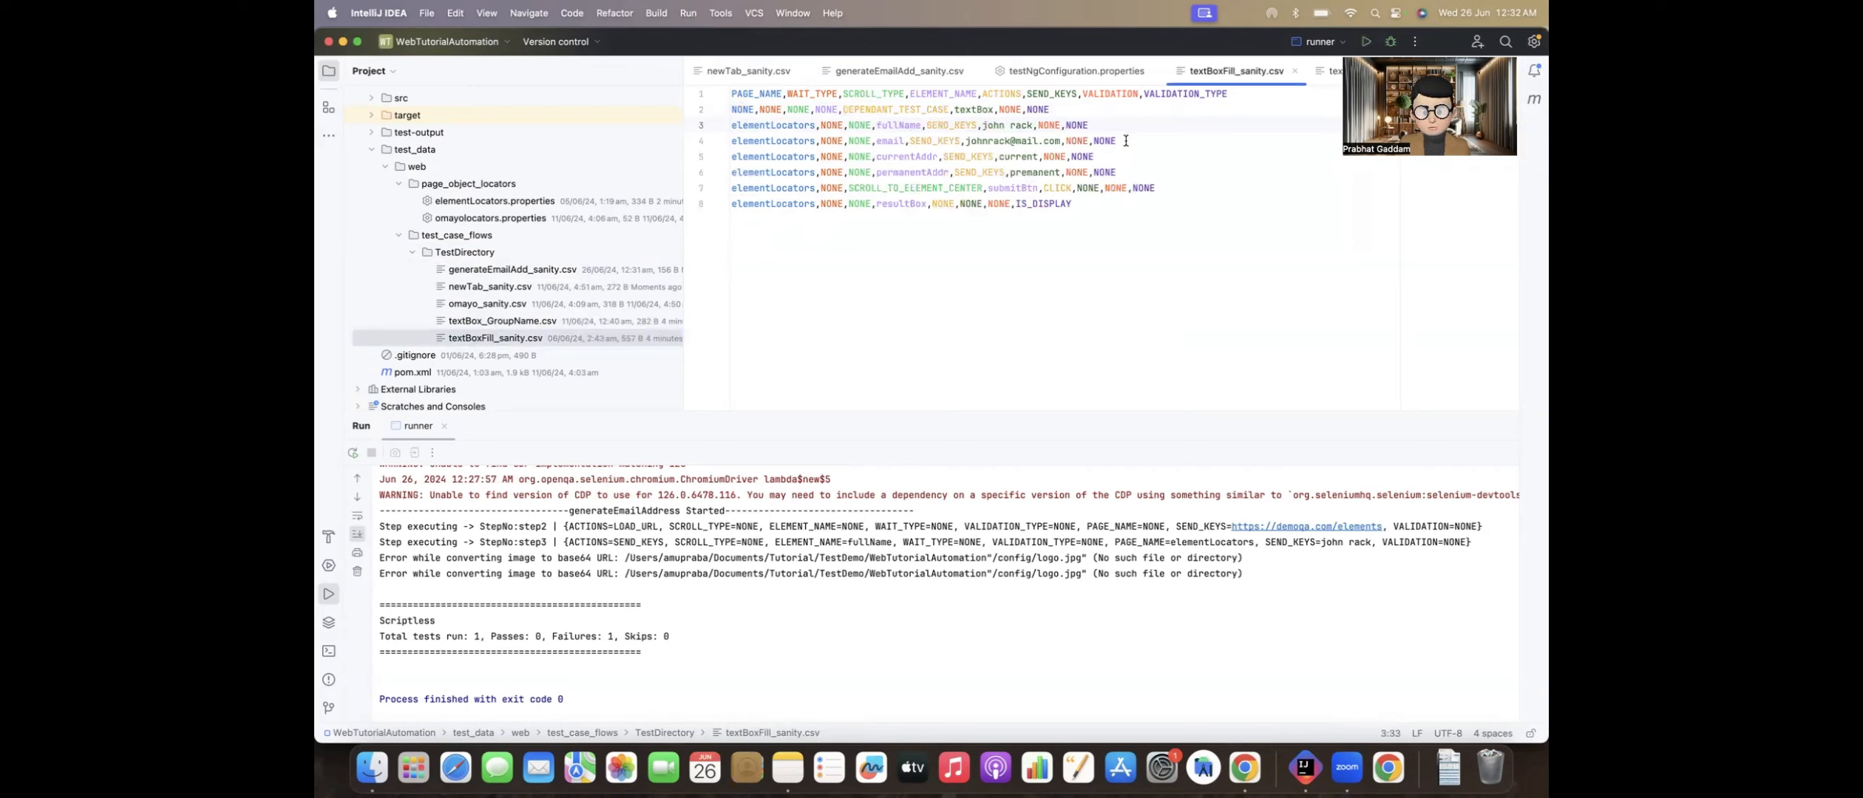
left_click_drag(1124, 141, 716, 147)
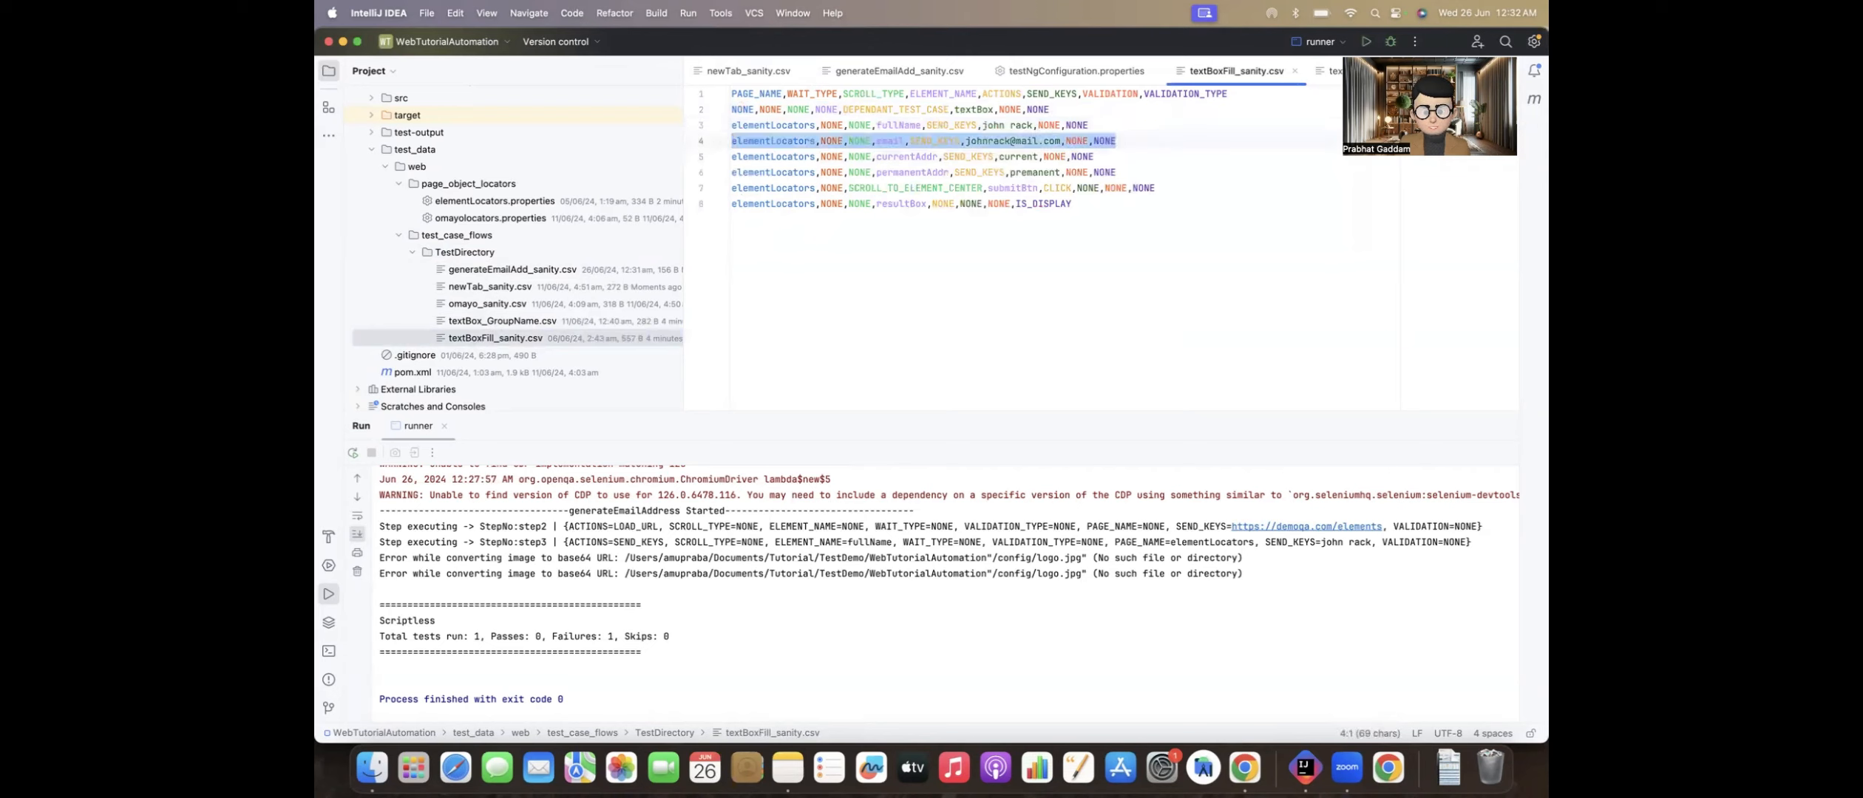
double_click(500, 270)
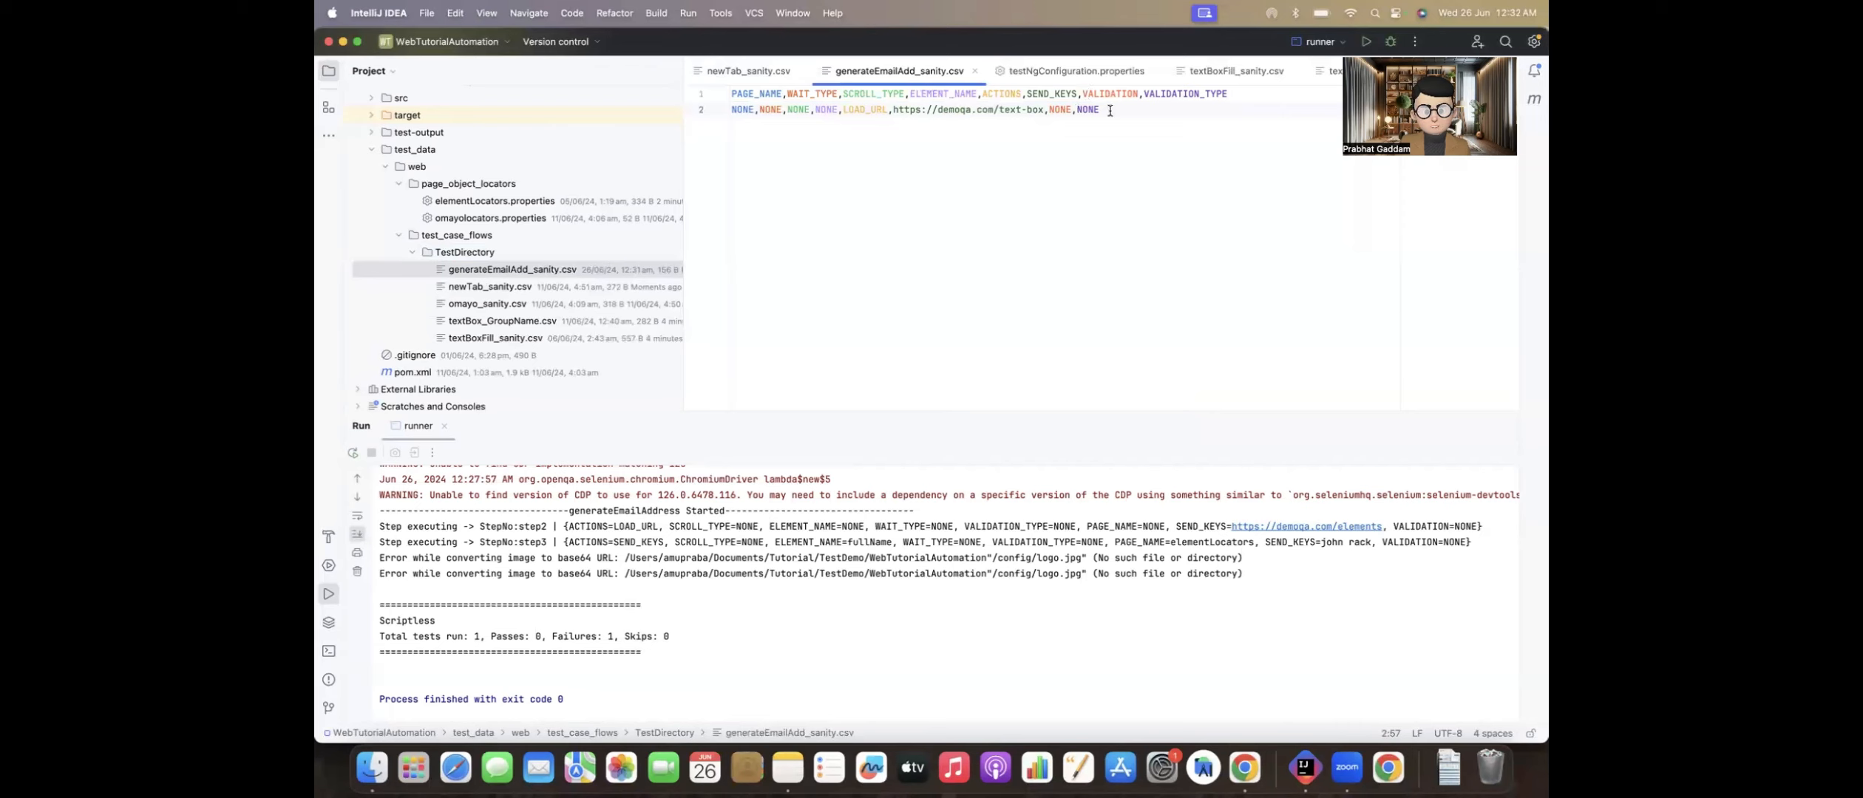
key("Return")
key("super+v")
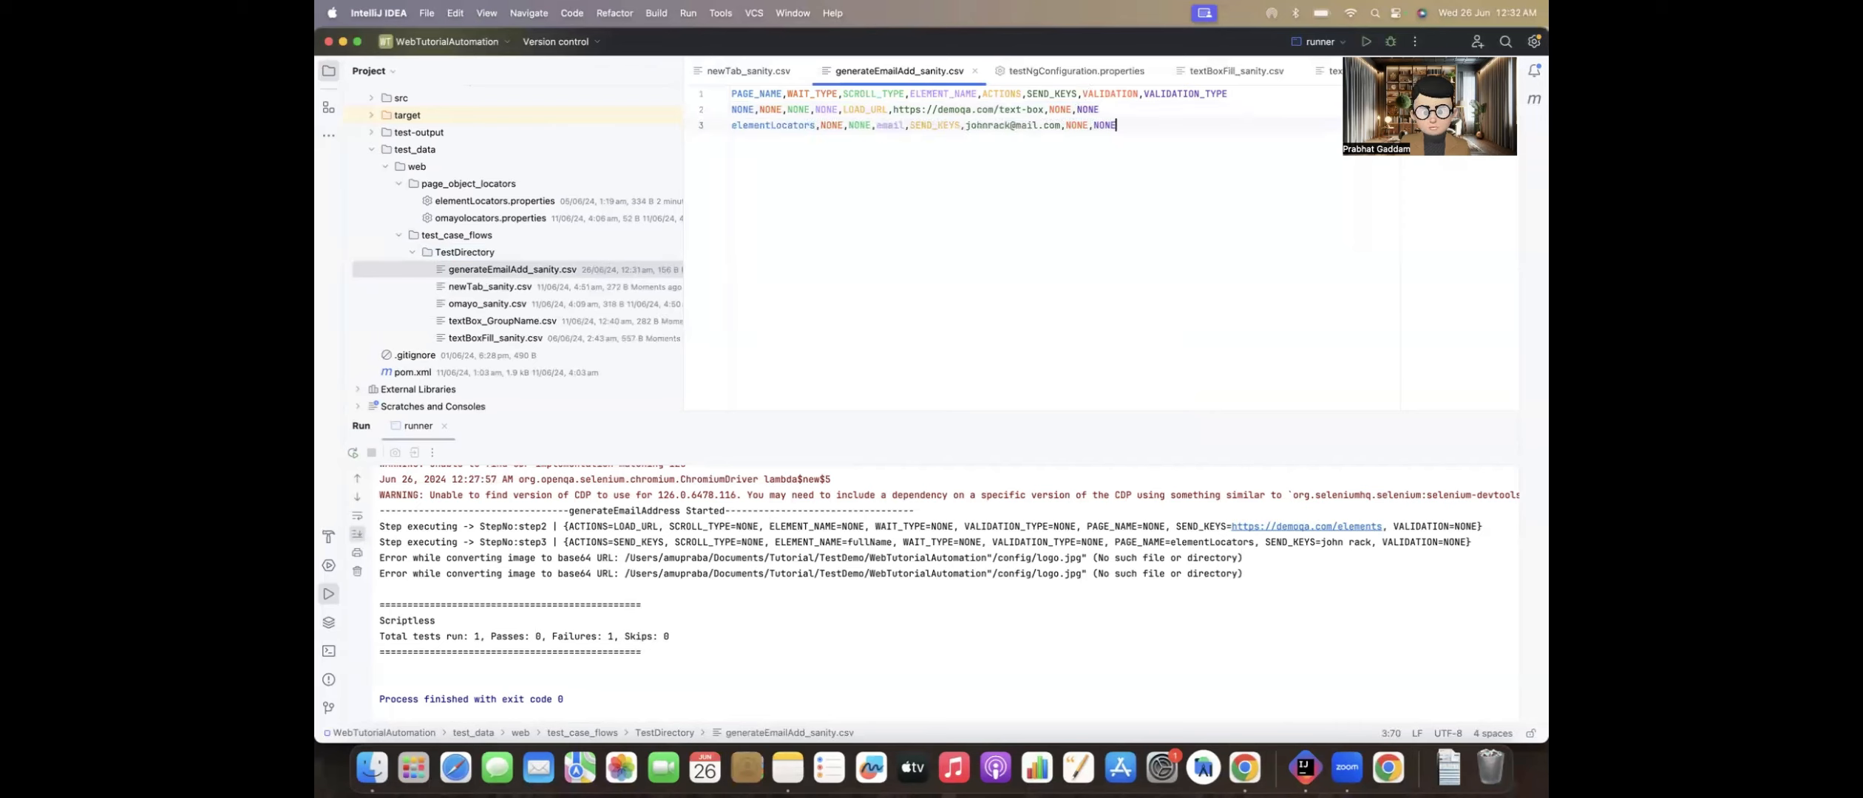
Step: Examine the element name, action and input value of the email row in generateEmailAdd_sanity.csv
double_click(891, 126)
double_click(937, 125)
left_click(963, 127)
left_click(1123, 108)
Step: Switch to Chrome, open the 1secmail API link from the GENERATE_RANDOM_EMAIL_ADDRESS documentation and examine the 1secMail page
key("super+Tab")
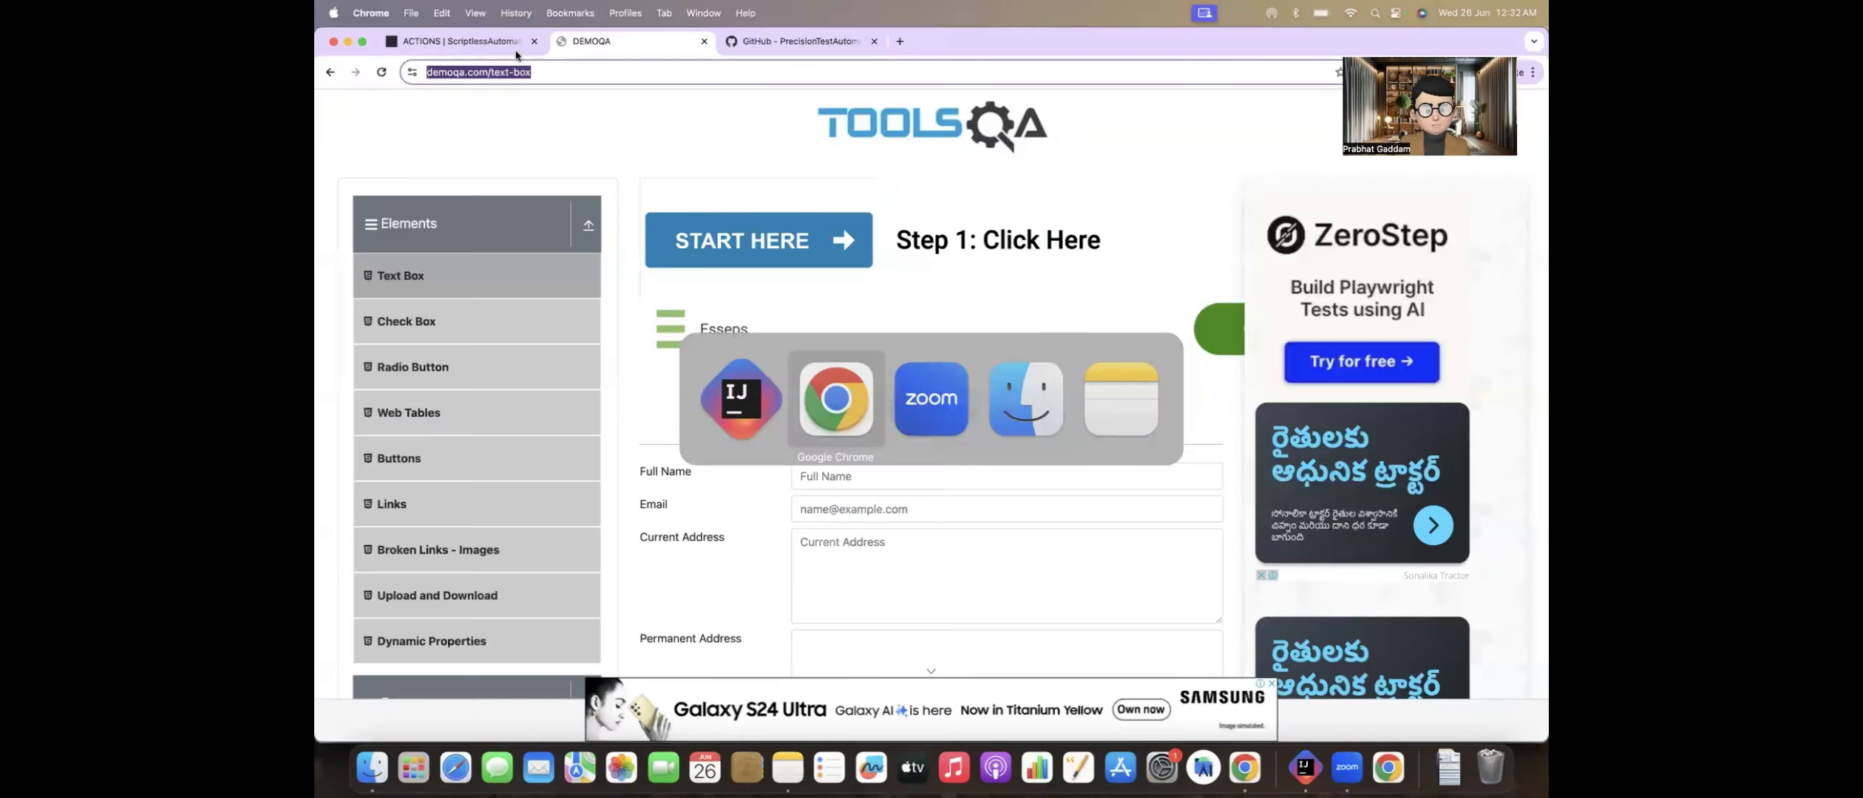
left_click(516, 55)
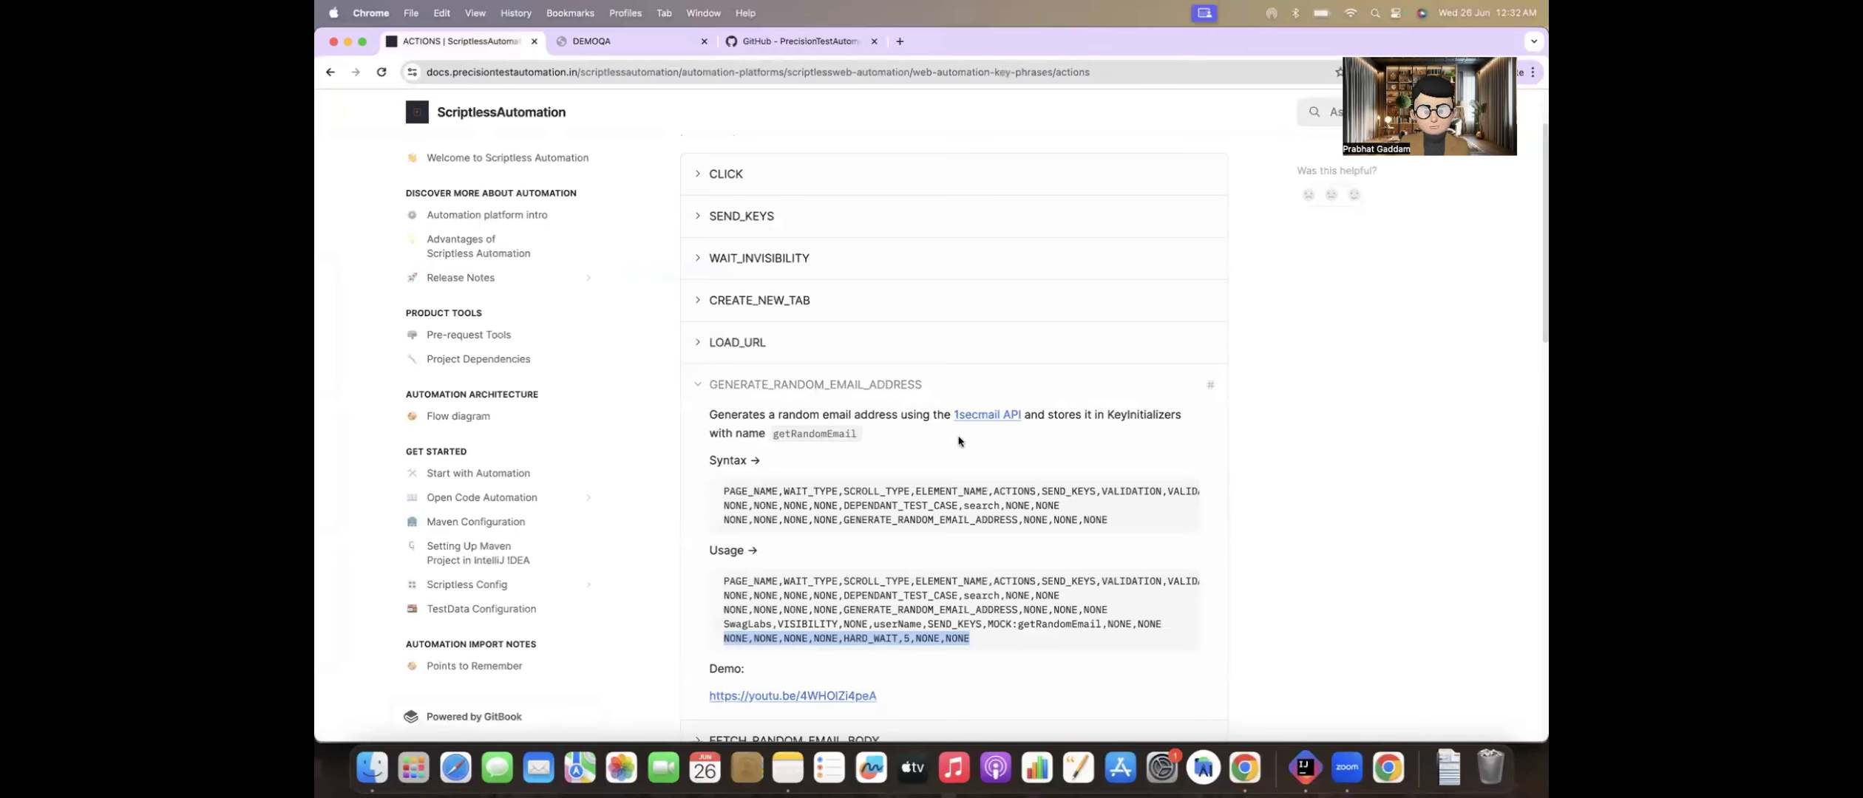
left_click(995, 419, "super")
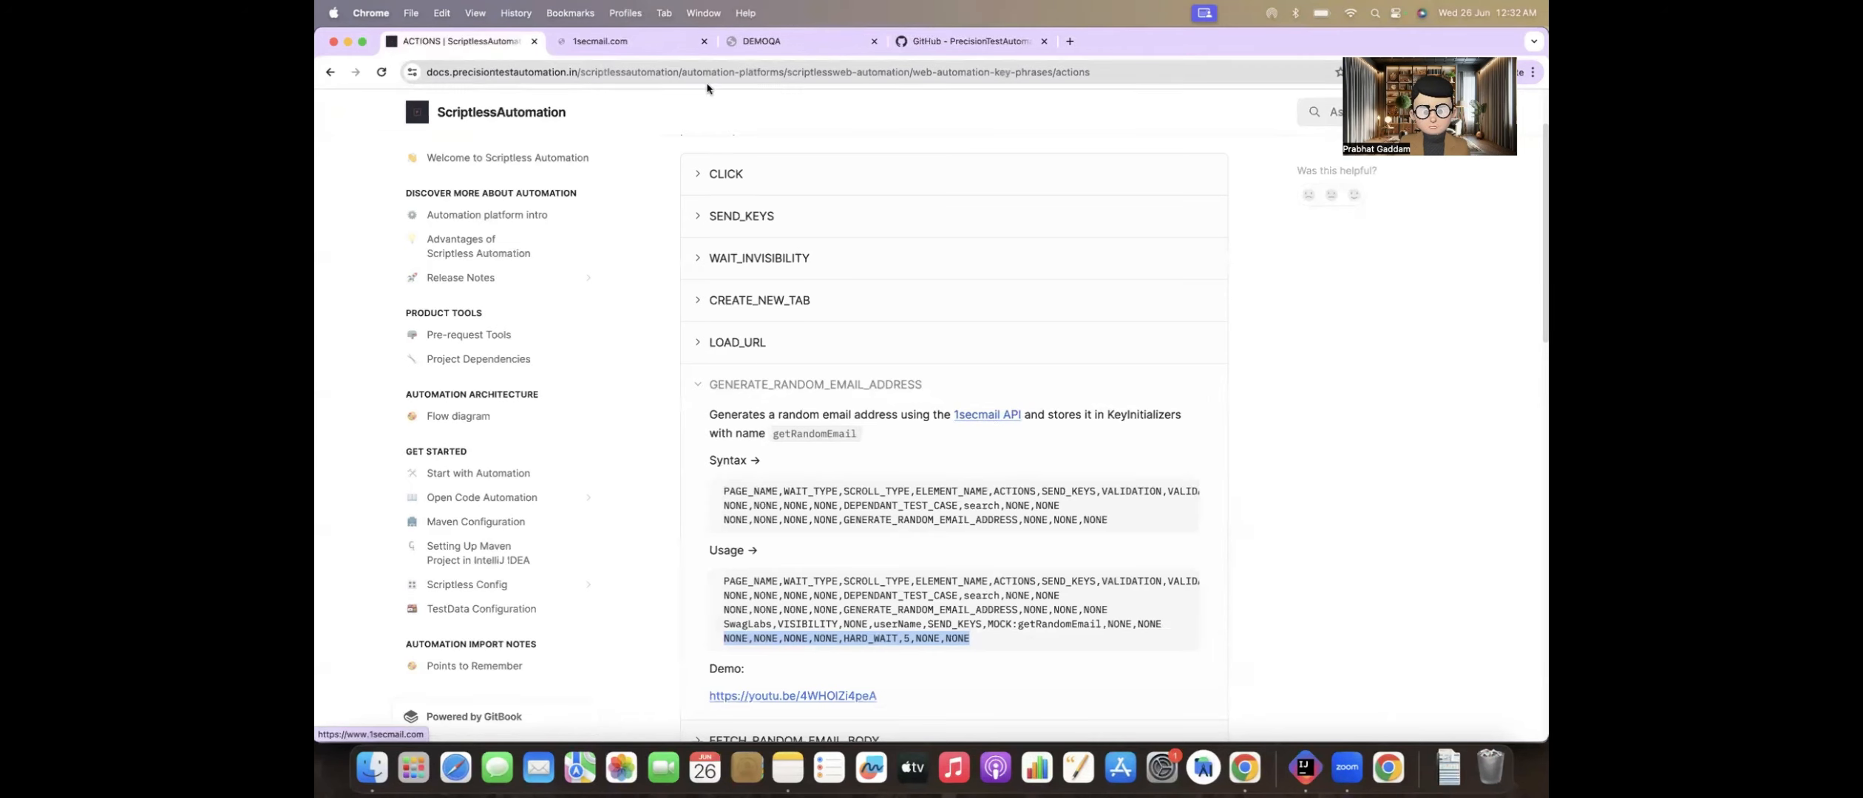
left_click(633, 45)
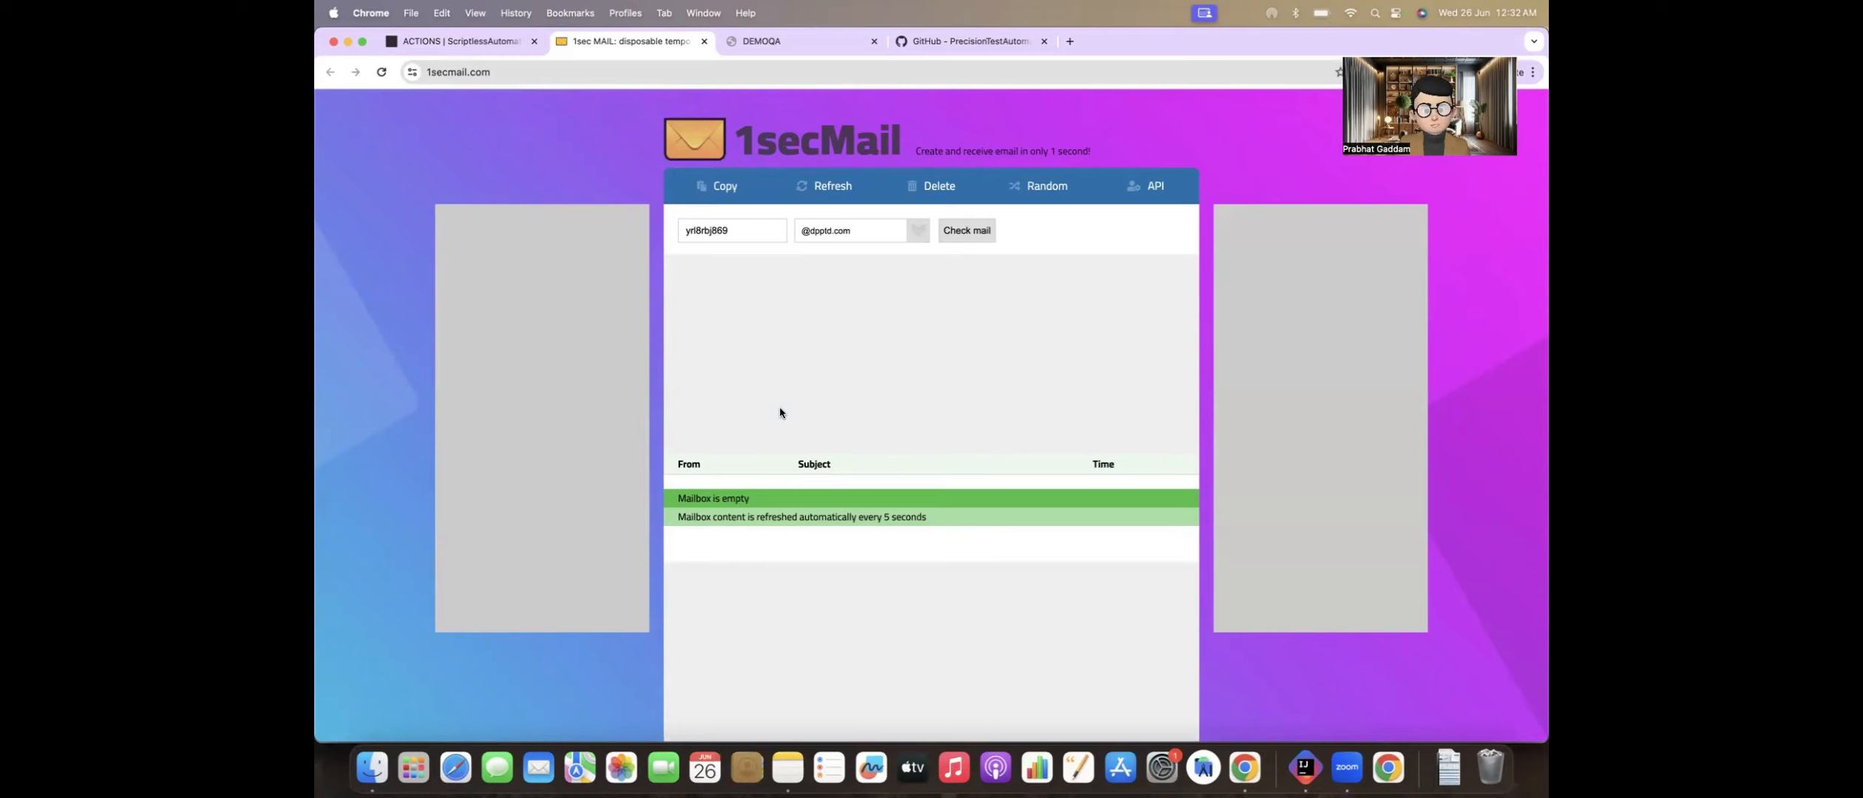
scroll(780, 408, "down", 1)
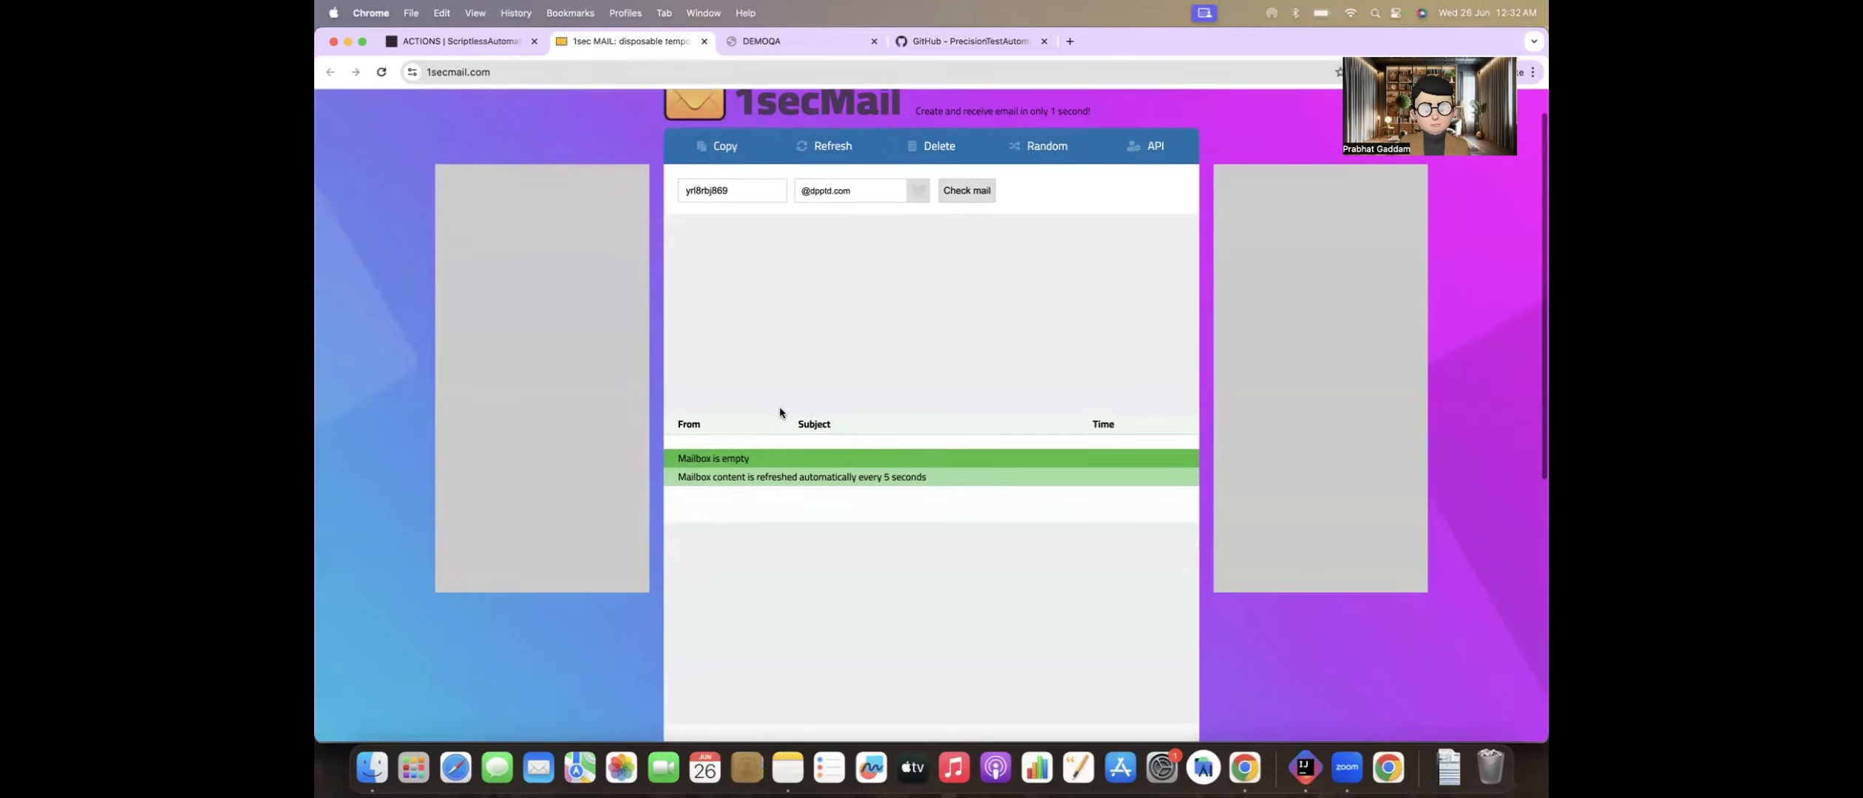
scroll(780, 408, "up", 1)
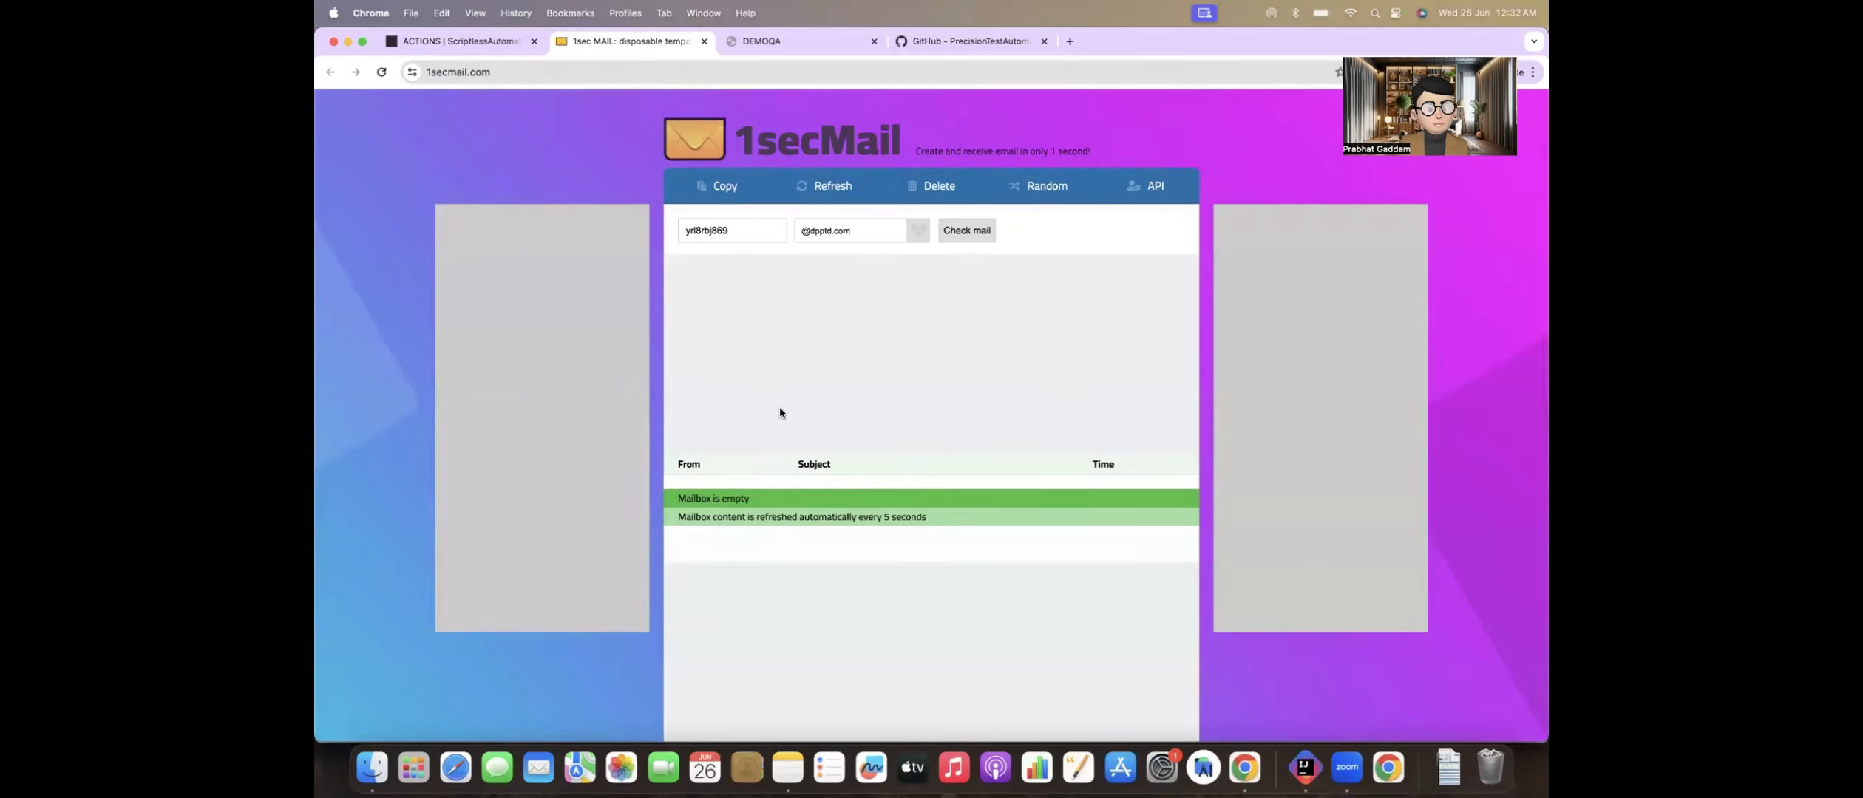
scroll(739, 476, "down", 3)
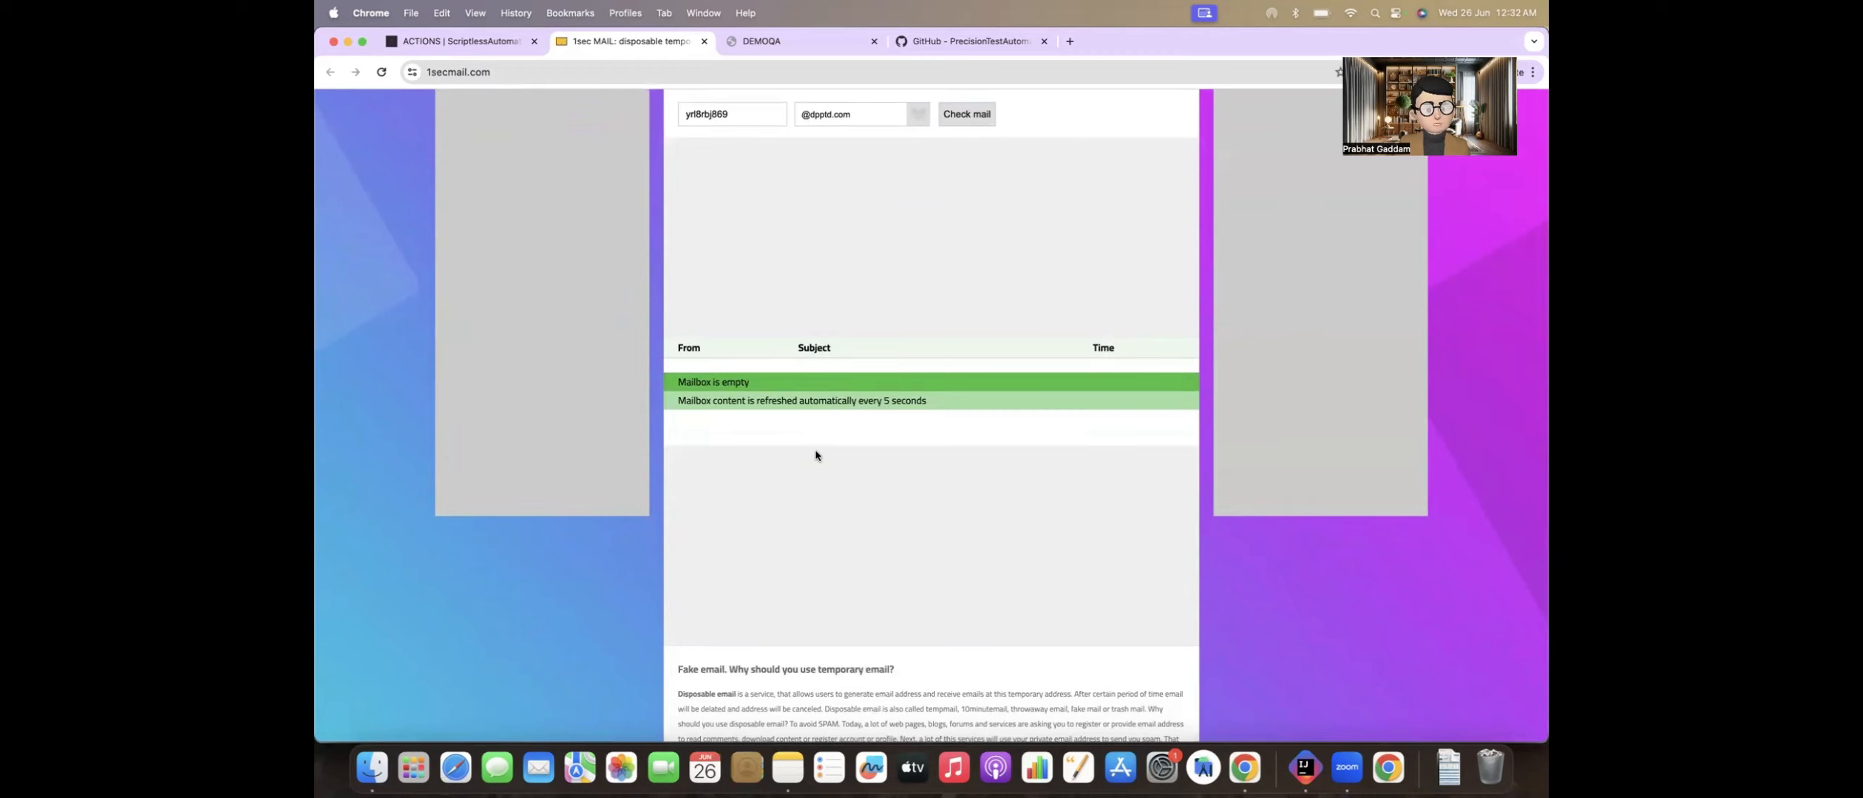
scroll(813, 429, "up", 3)
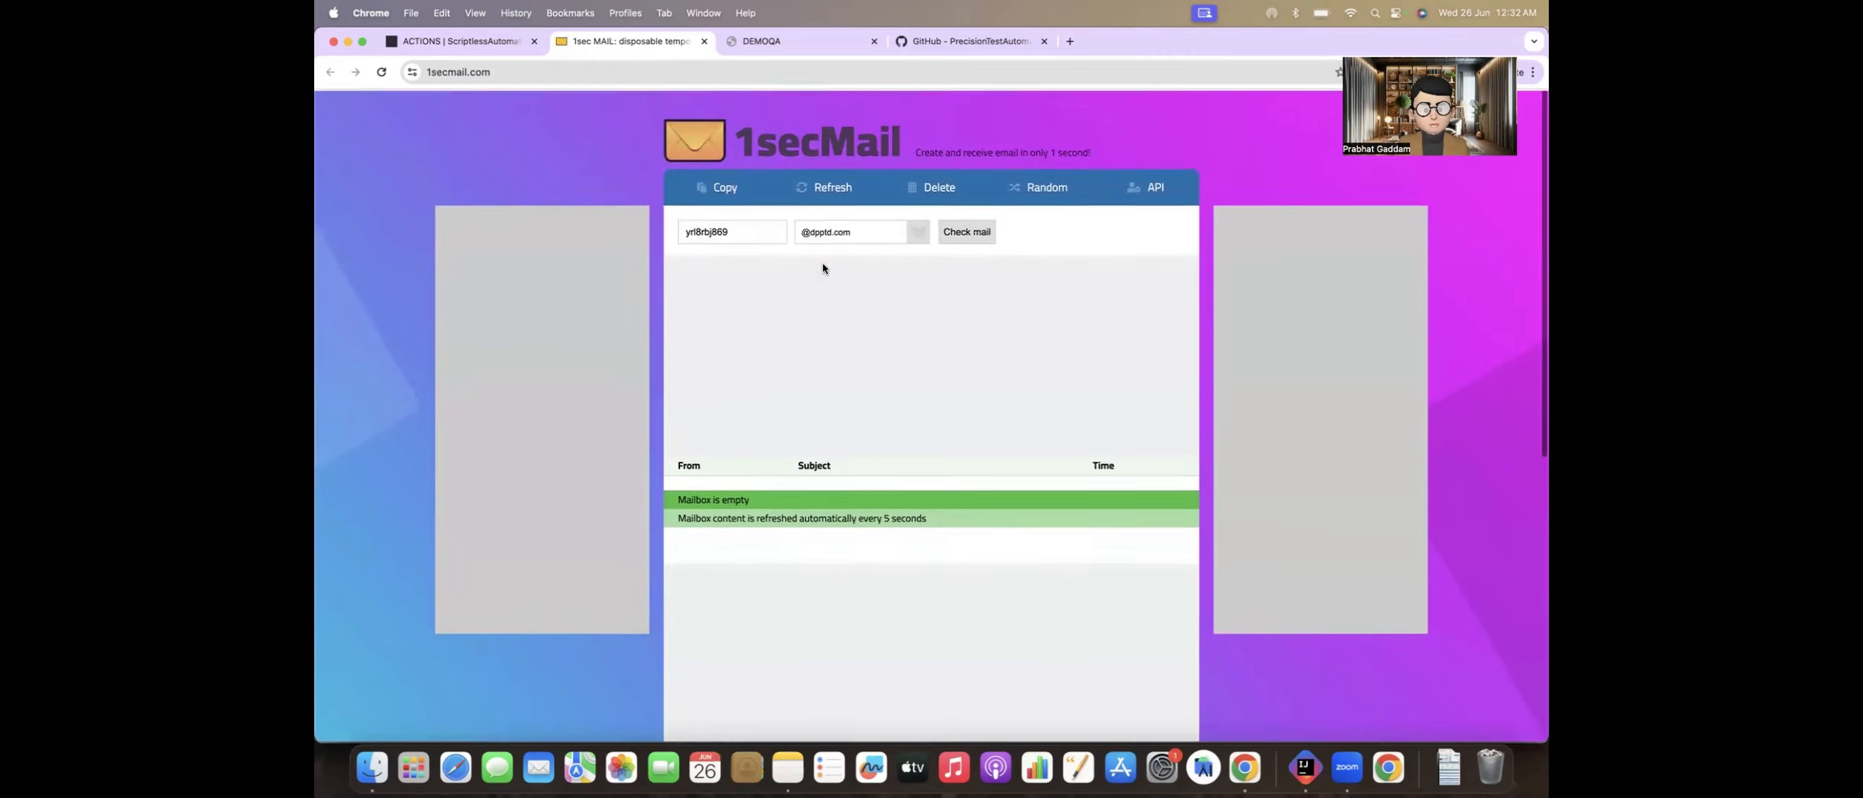
Step: Examine the available 1secMail domain options and append 3 to the mailbox name
left_click(855, 231)
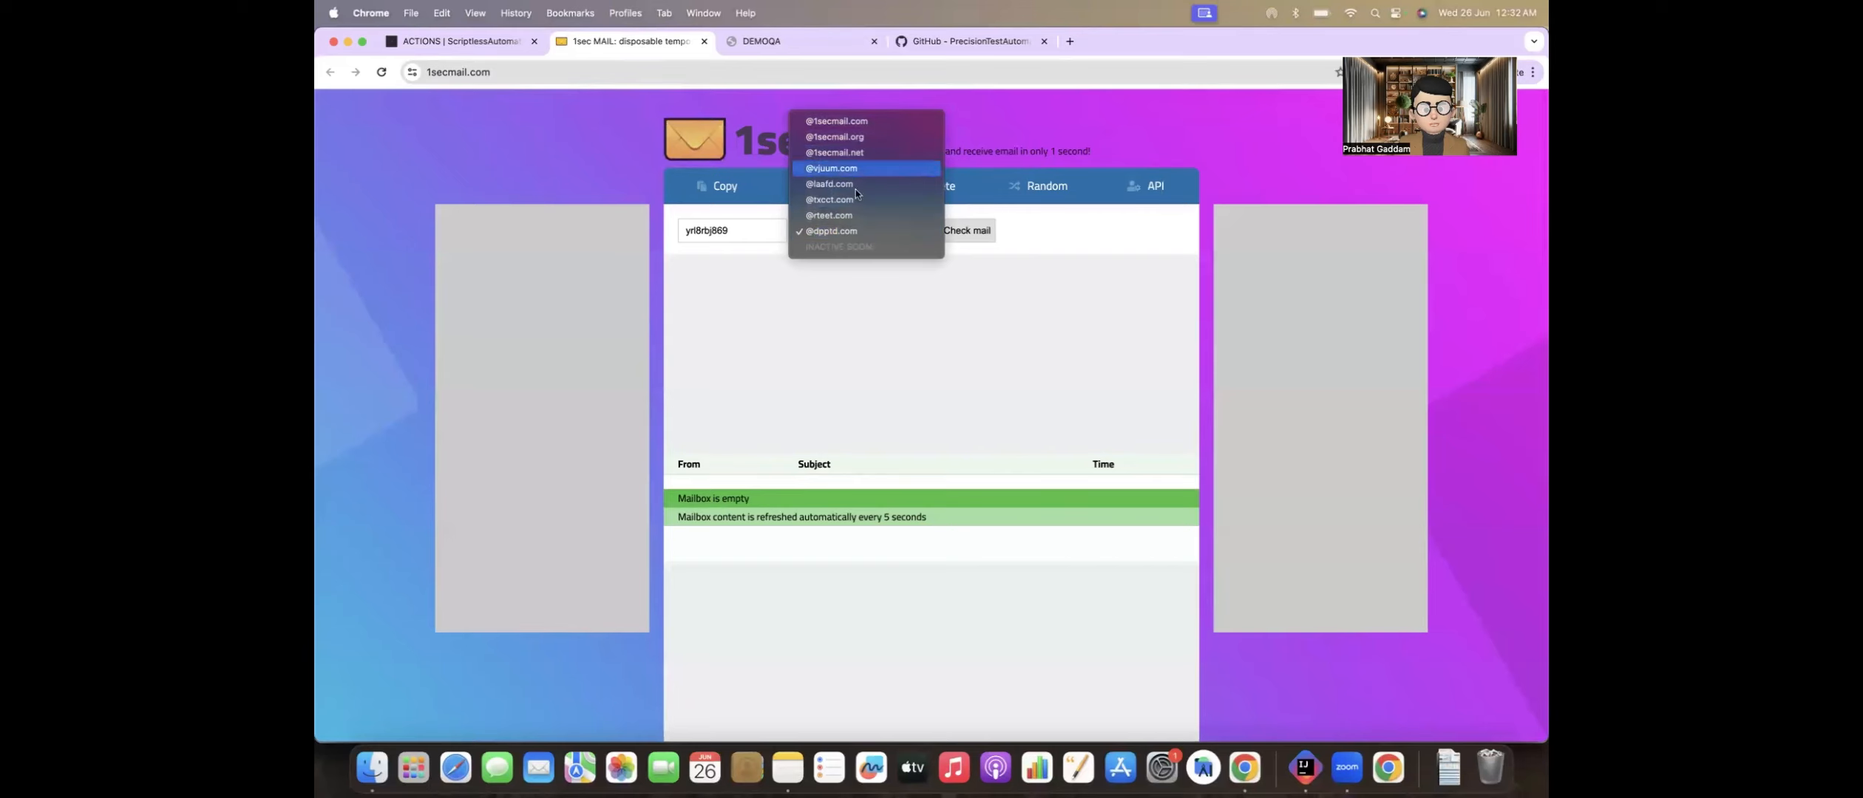
left_click(799, 298)
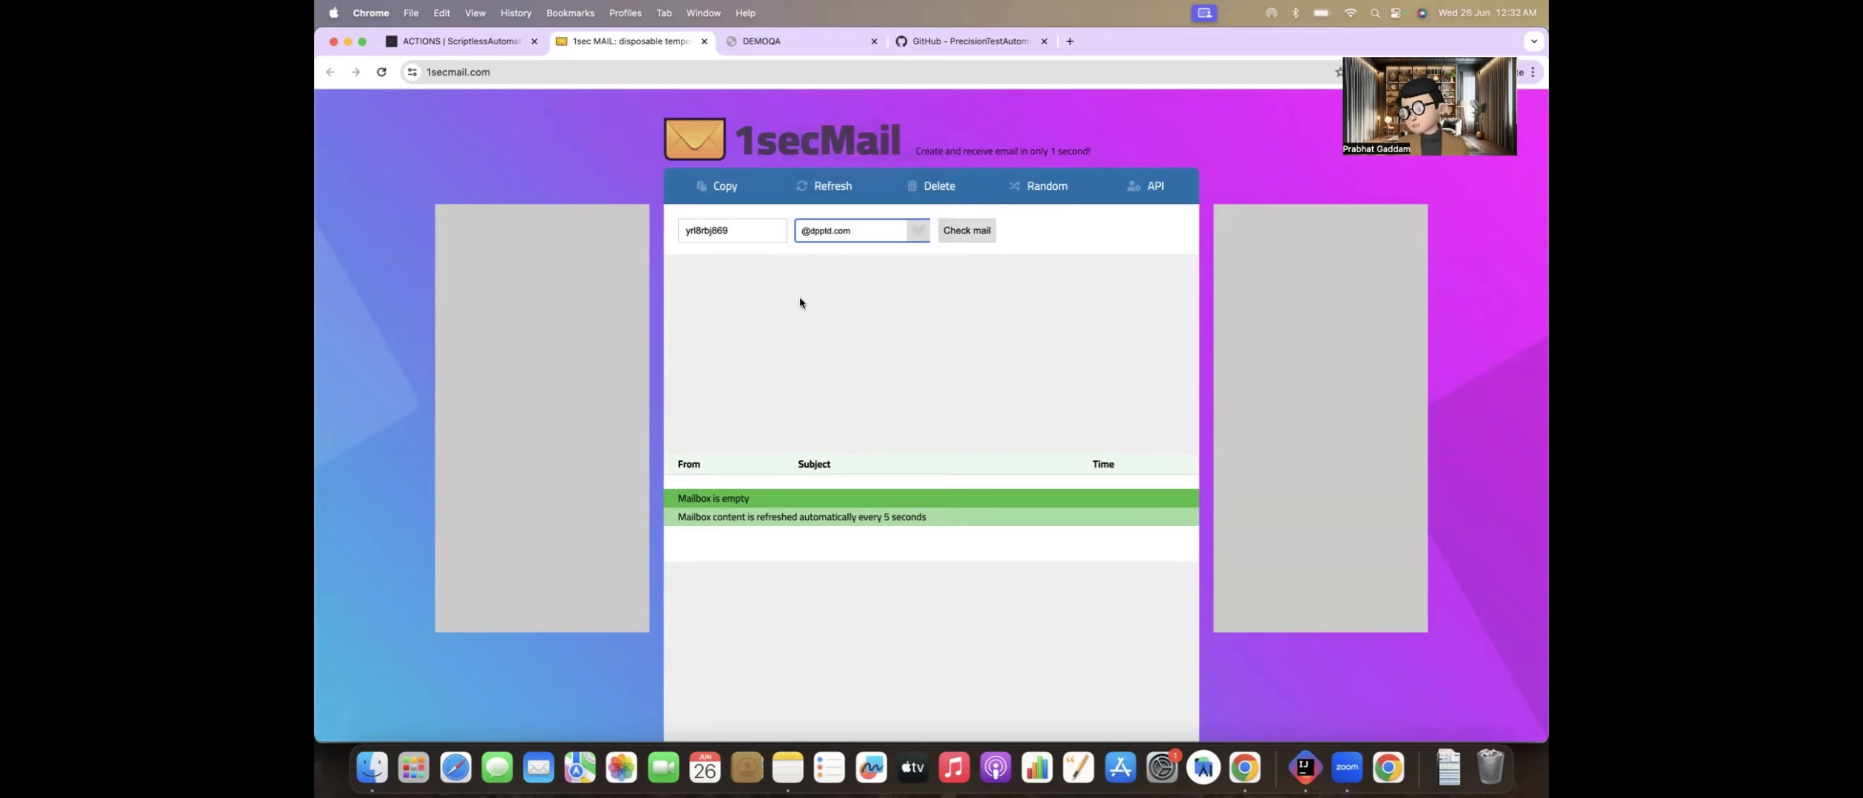
left_click(741, 229)
type("3")
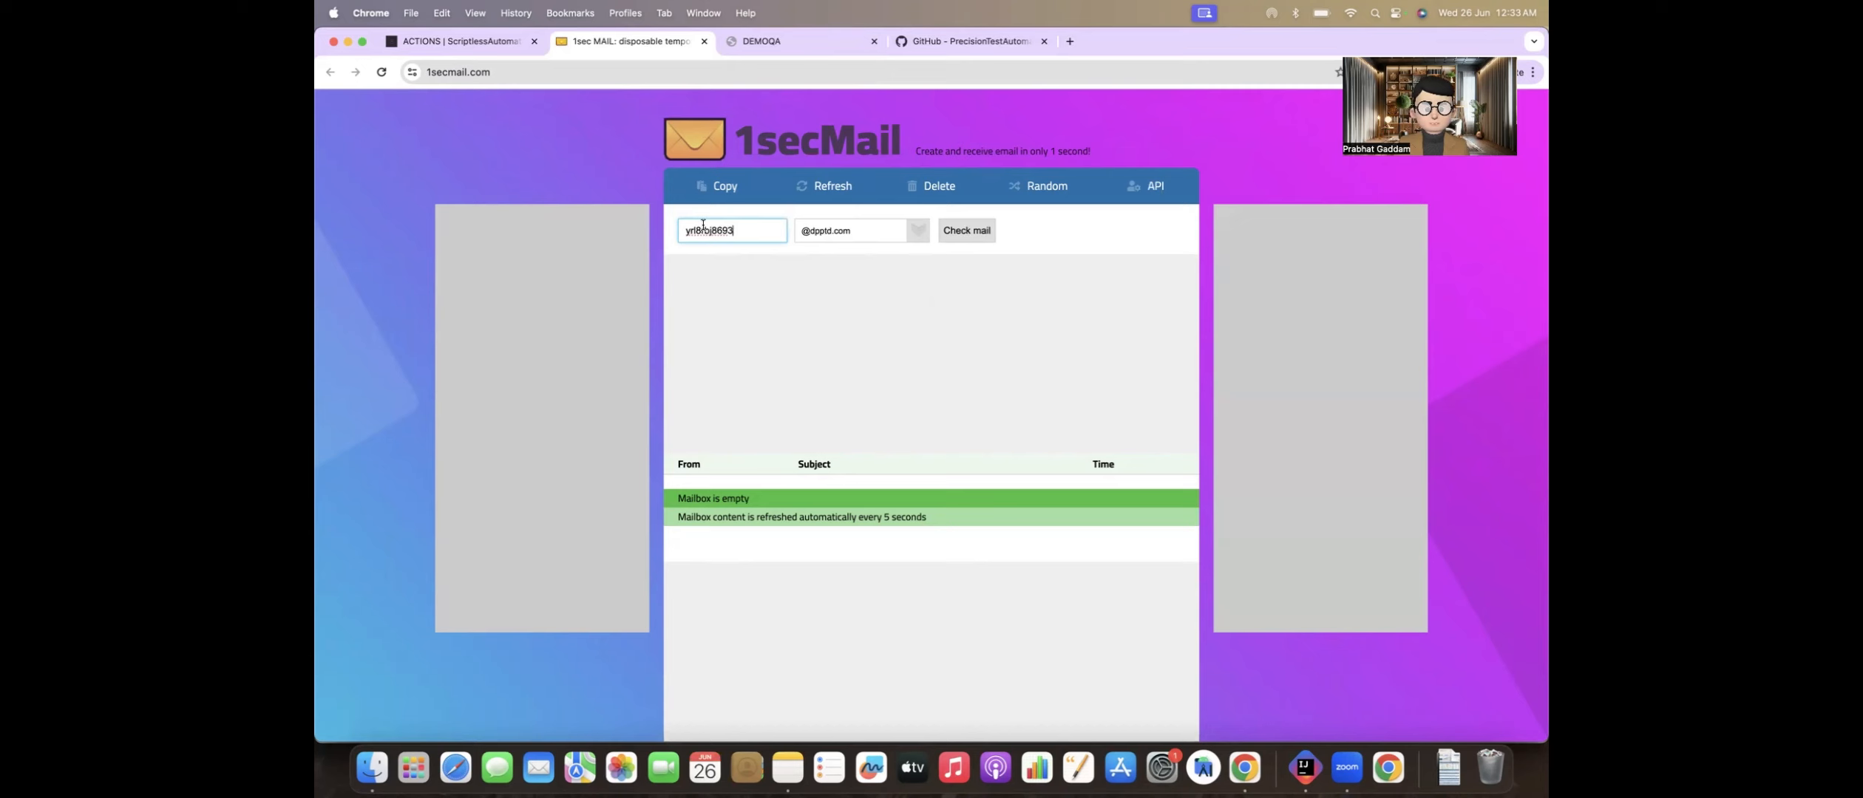
Step: Copy the GENERATE_RANDOM_EMAIL_ADDRESS row from the documentation's usage example into line 3 of generateEmailAdd_sanity.csv in IntelliJ IDEA
left_click(488, 43)
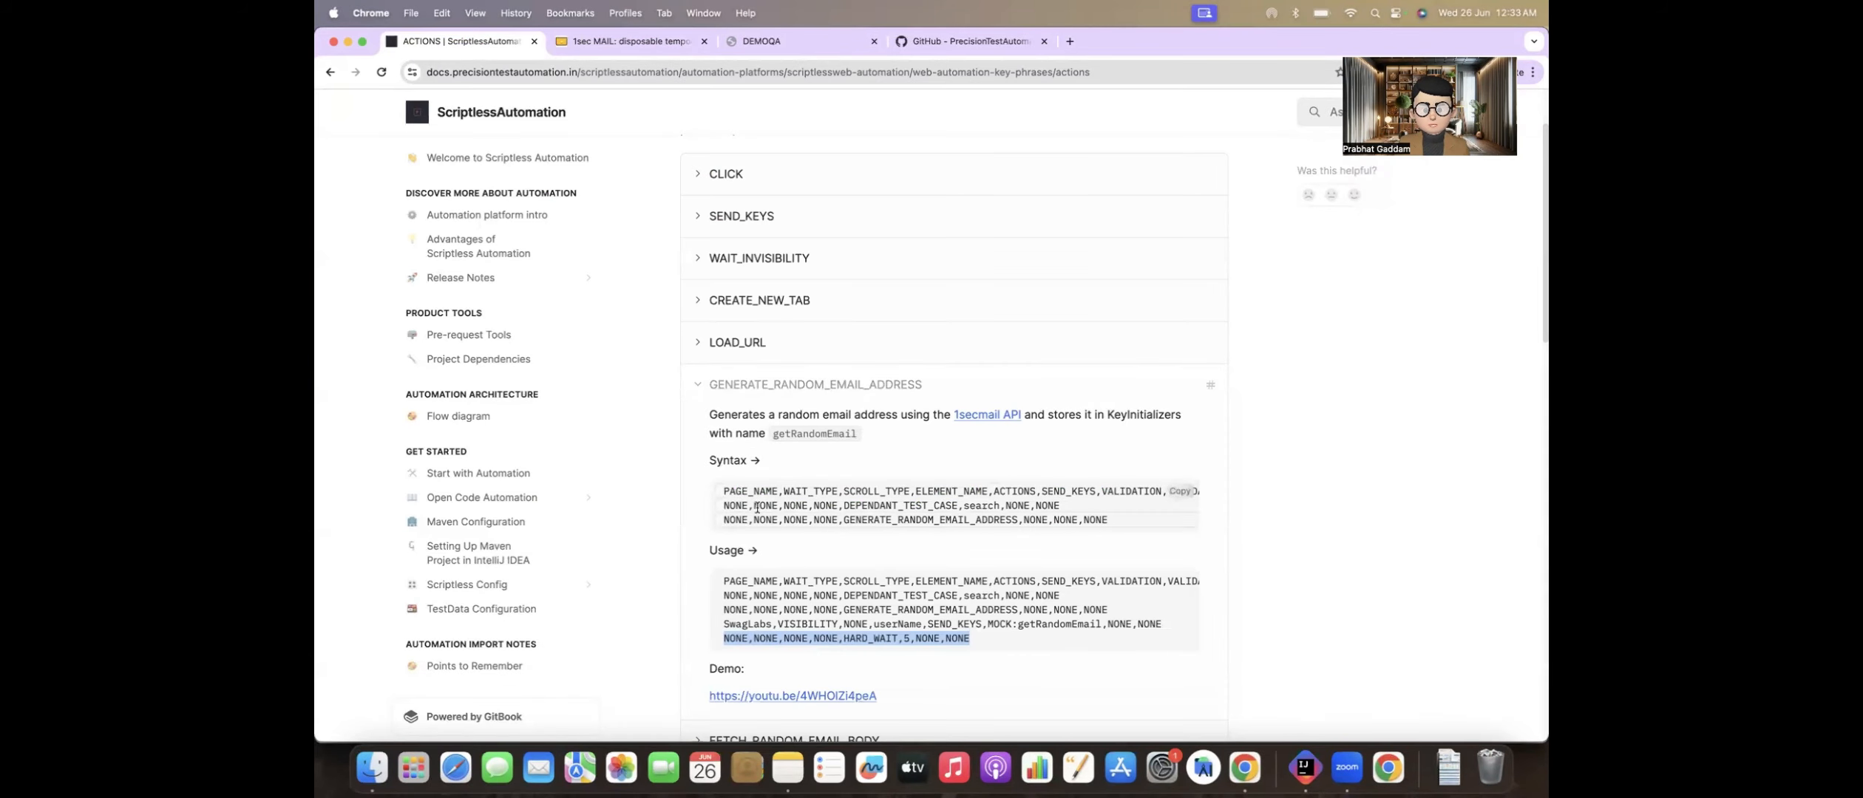
scroll(737, 547, "down", 1)
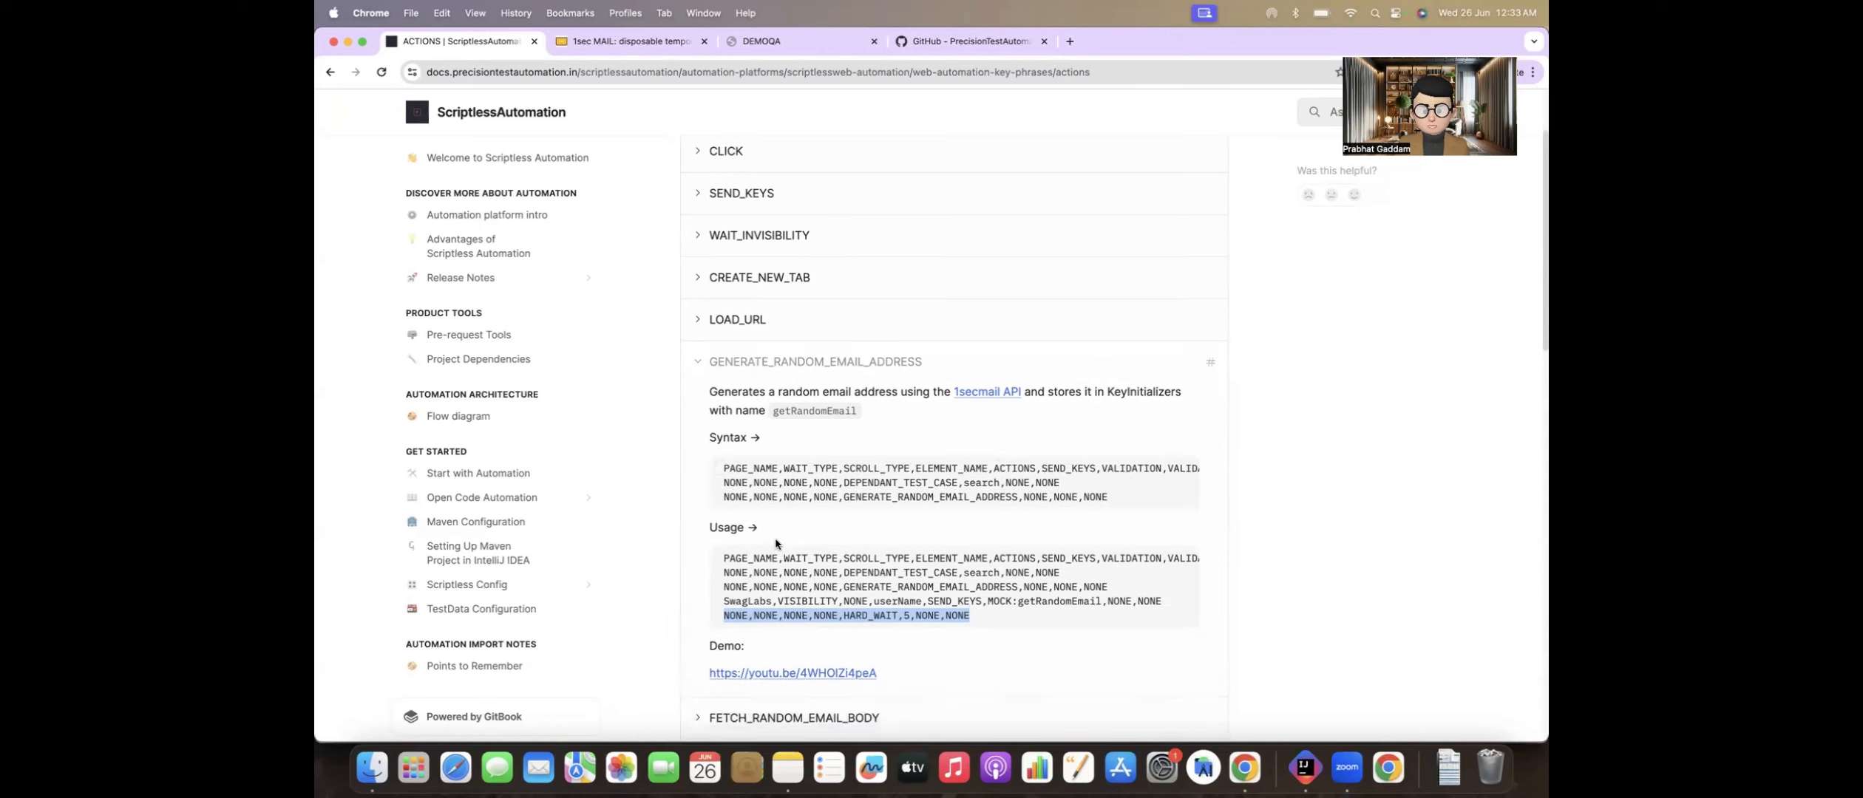
scroll(736, 551, "down", 3)
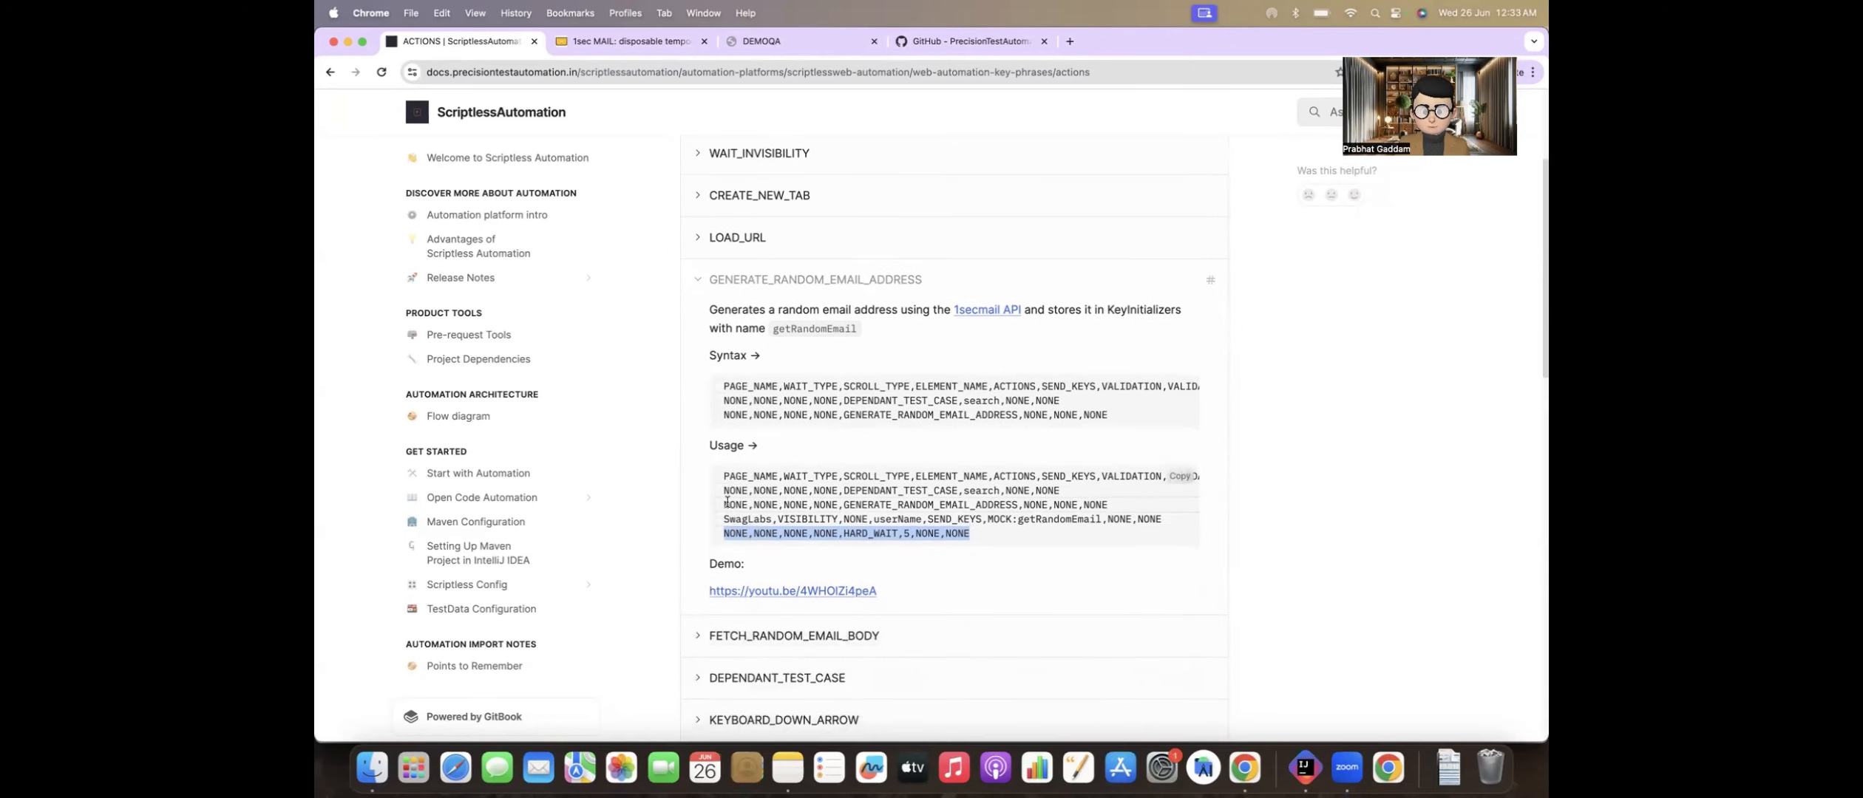
left_click_drag(726, 503, 1109, 514)
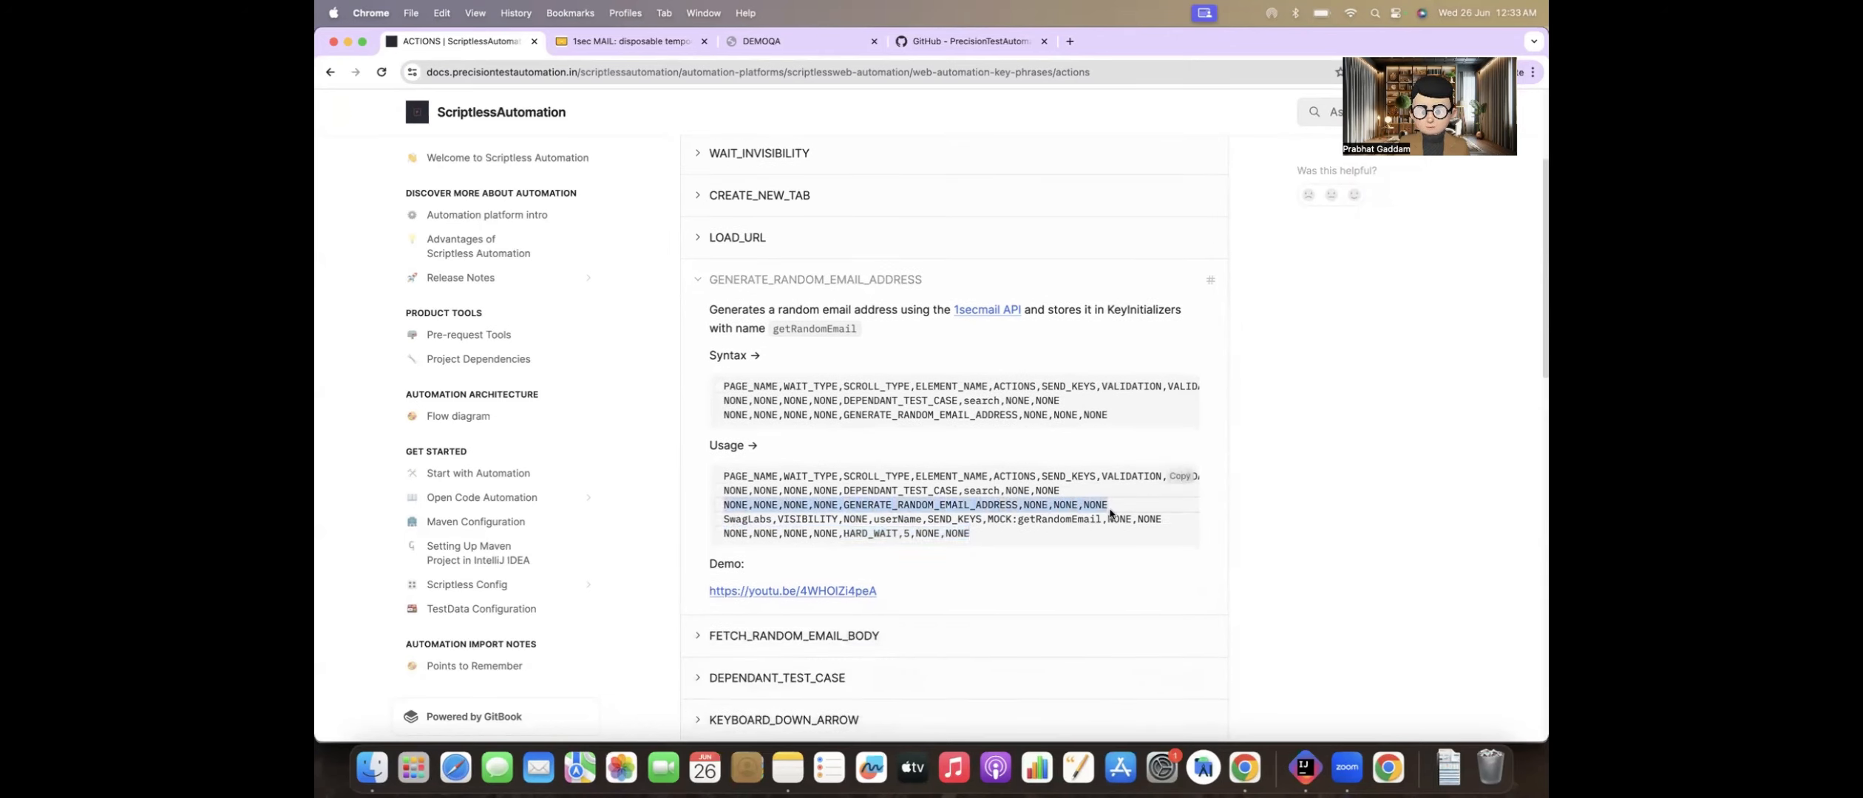
key("super+c")
key("super+Tab")
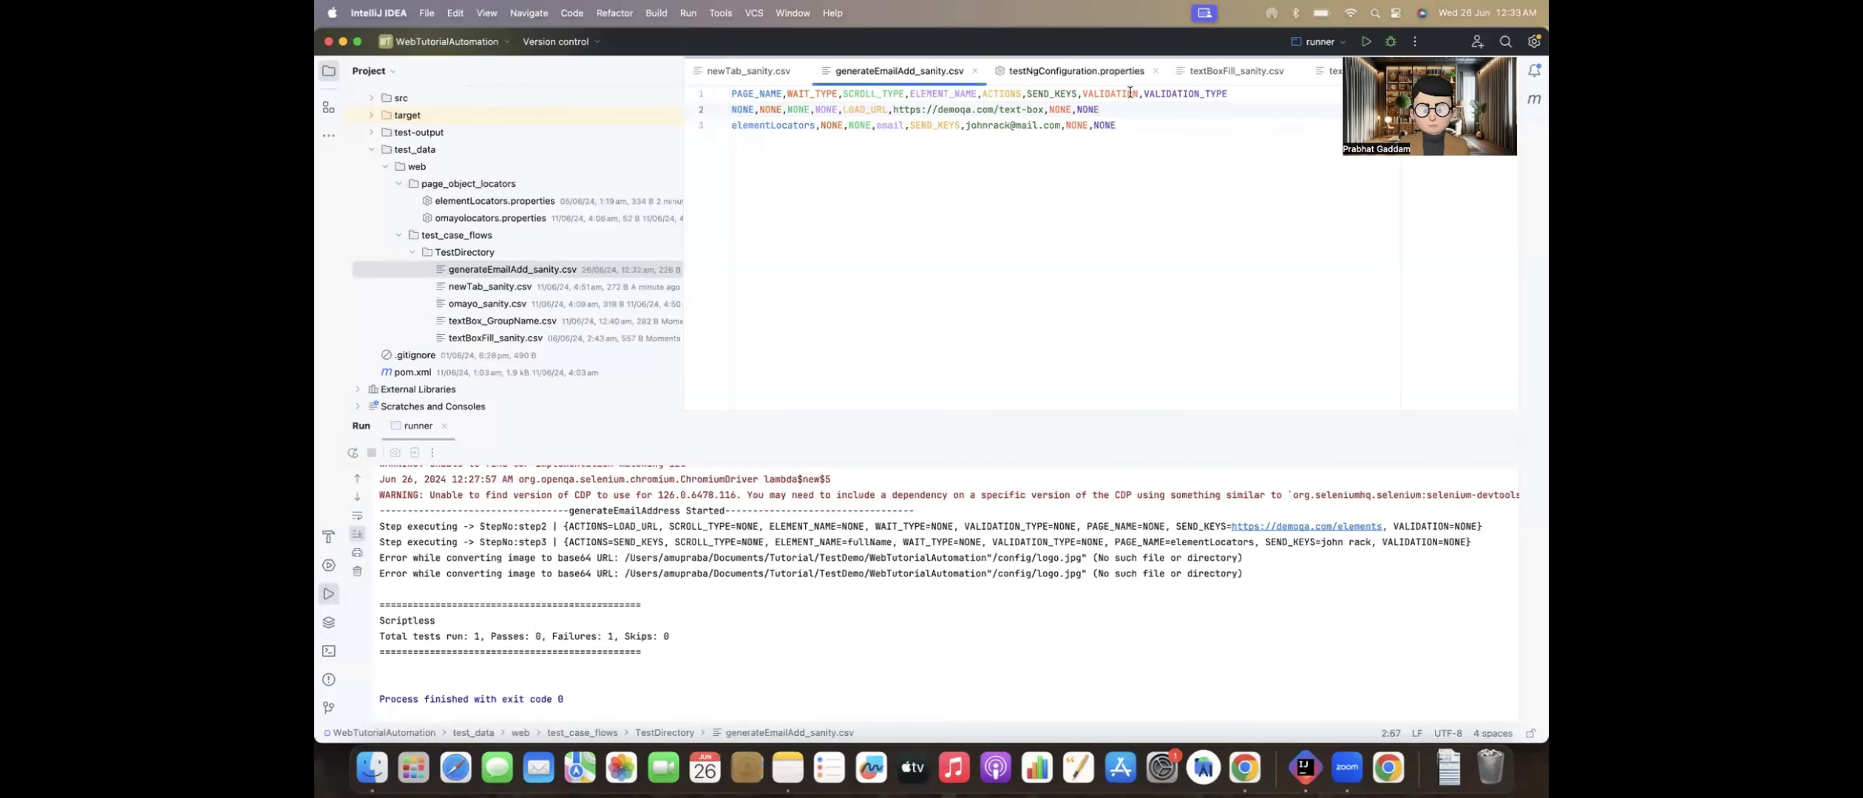
key("super+v")
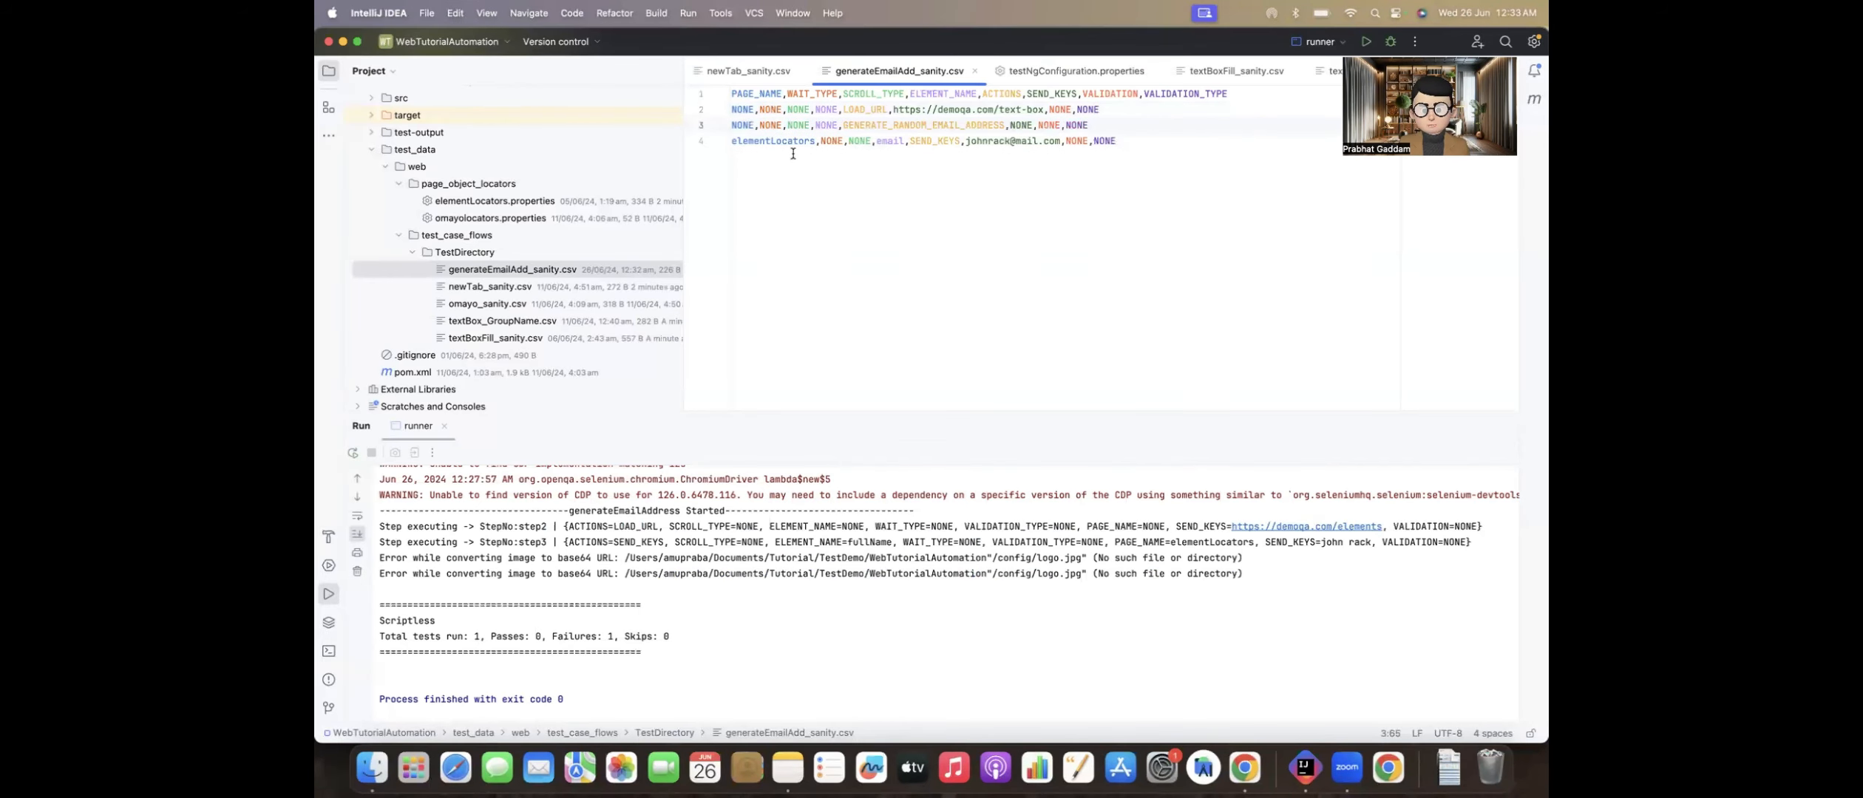
Step: Replace the fixed email value in the line 4 SEND_KEYS row with MOCK:getRandomEmail copied from the documentation in Chrome, keeping NONE,NONE after it
double_click(776, 140)
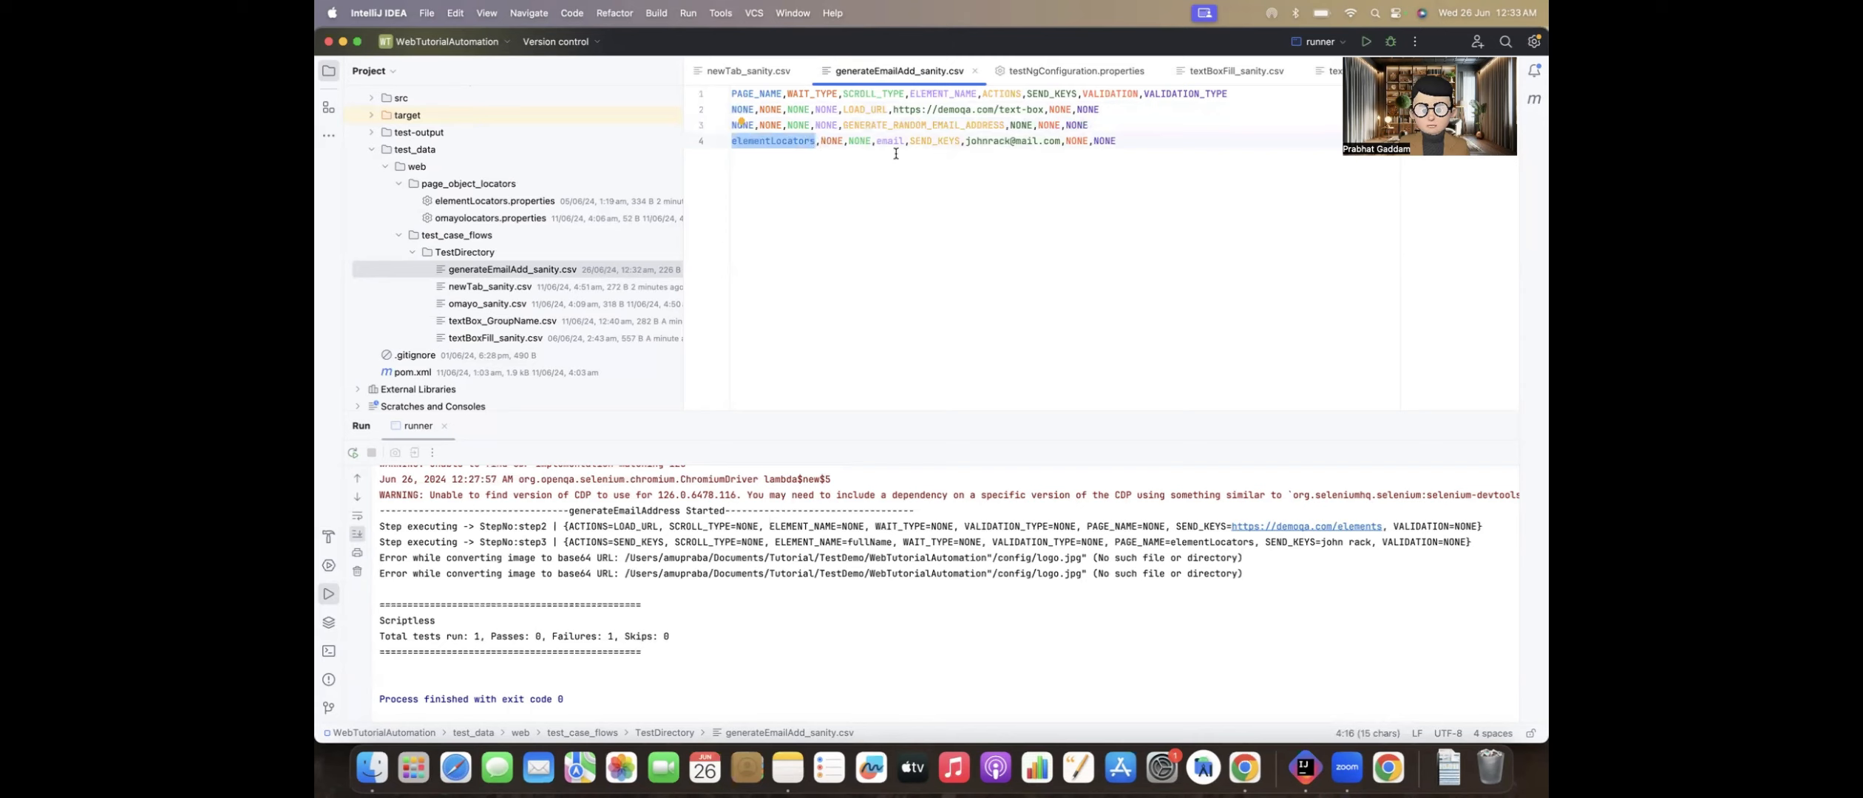
double_click(896, 126)
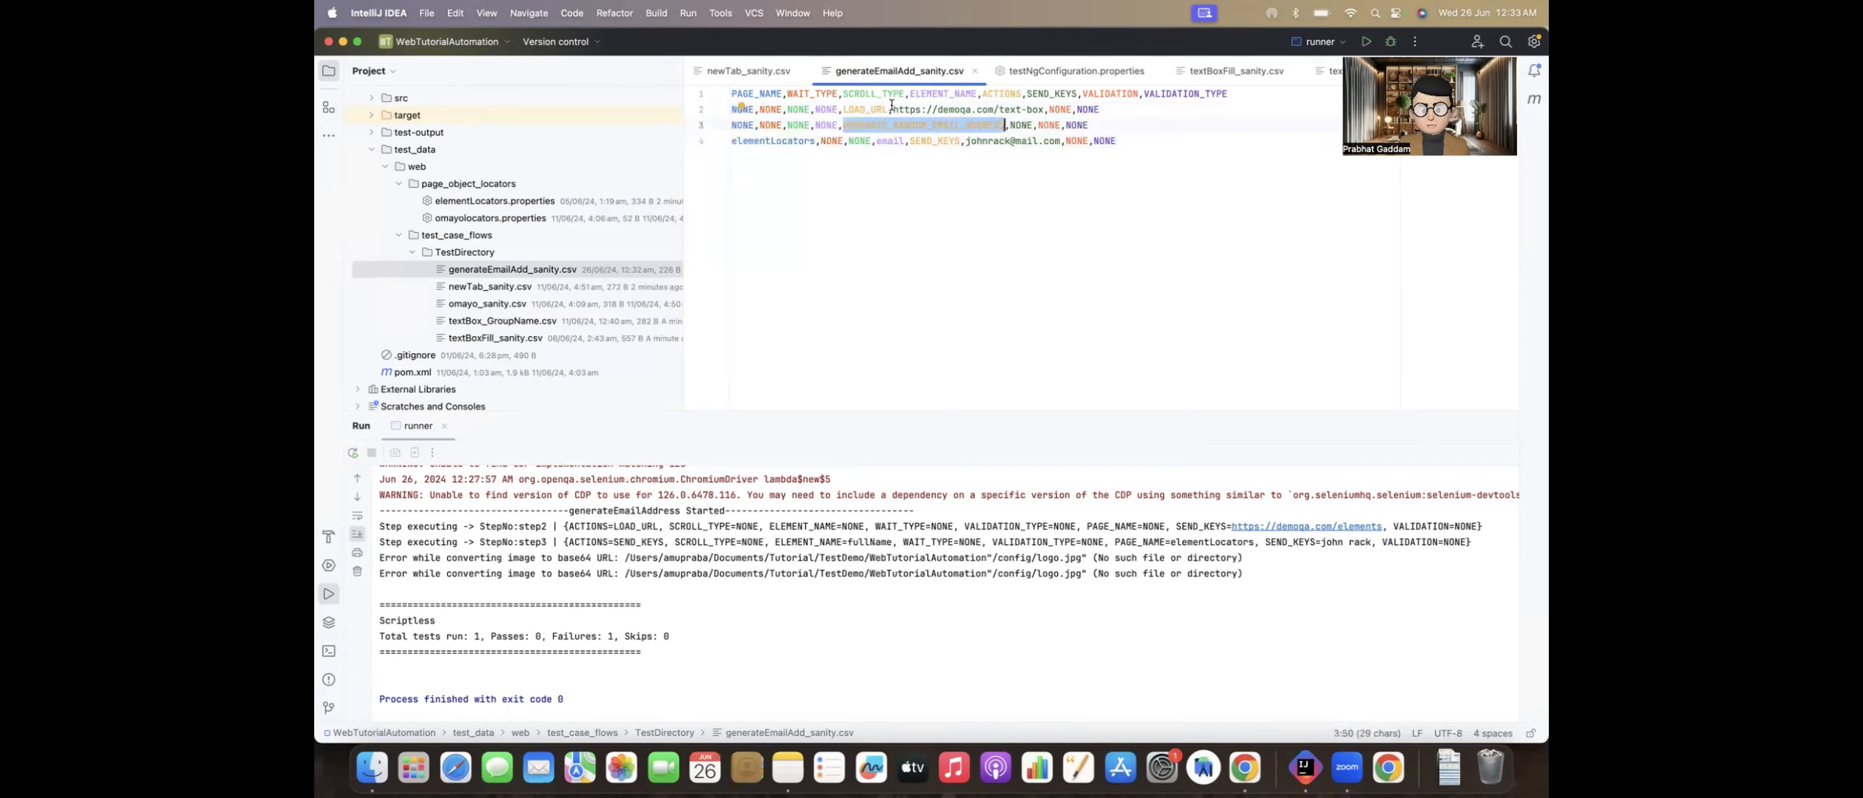
left_click_drag(966, 140, 1061, 141)
key("super+Tab")
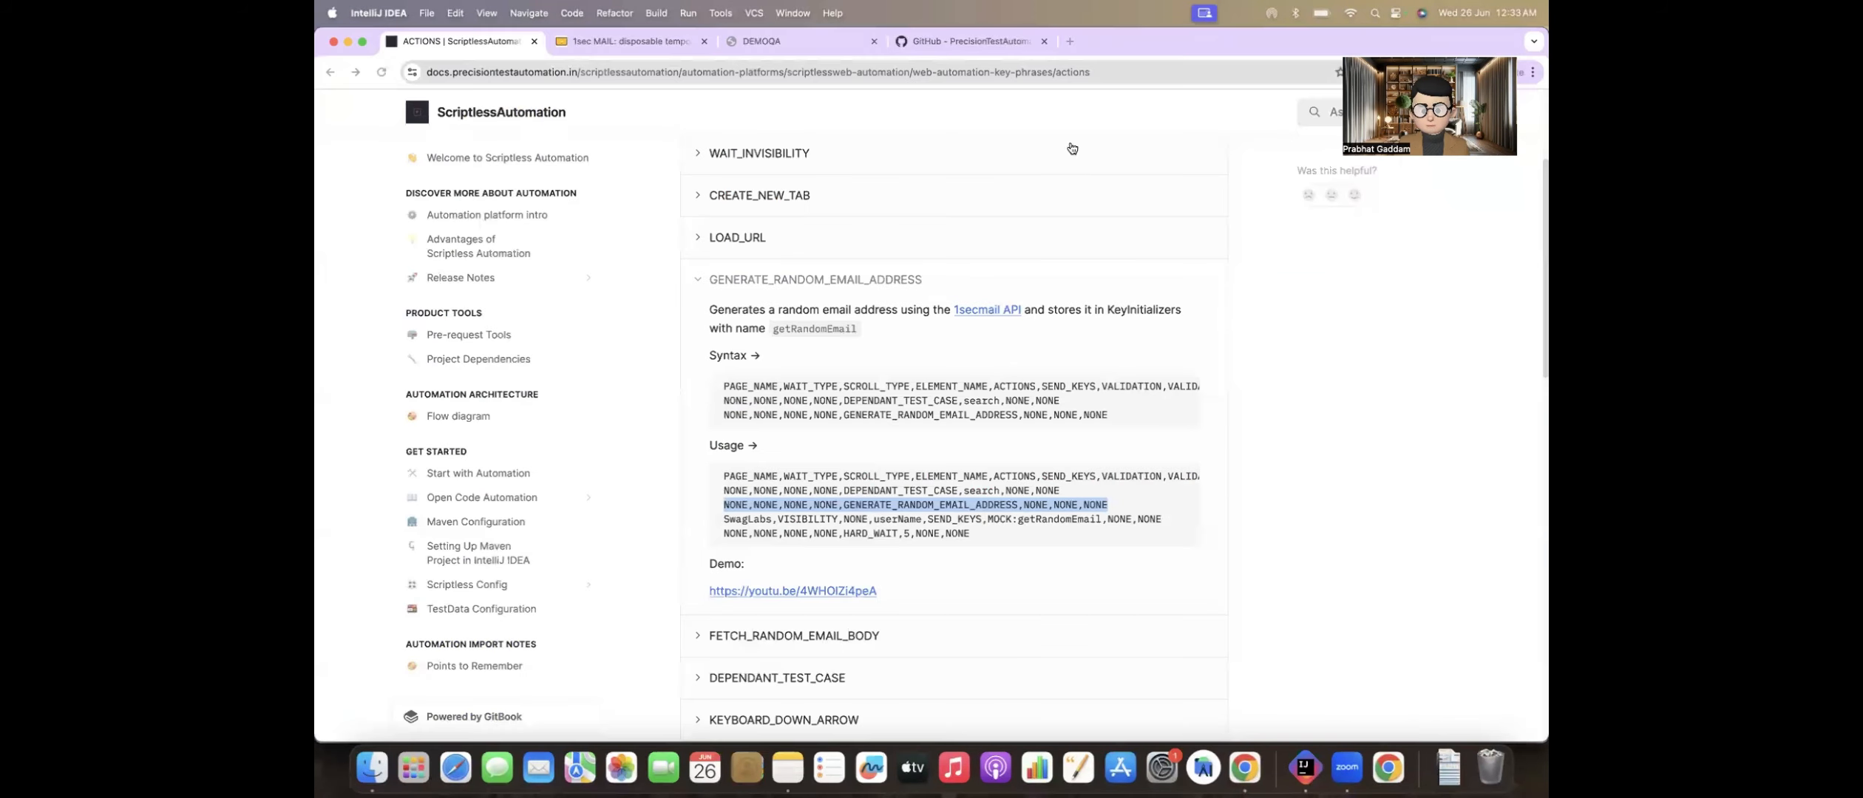
left_click(898, 506)
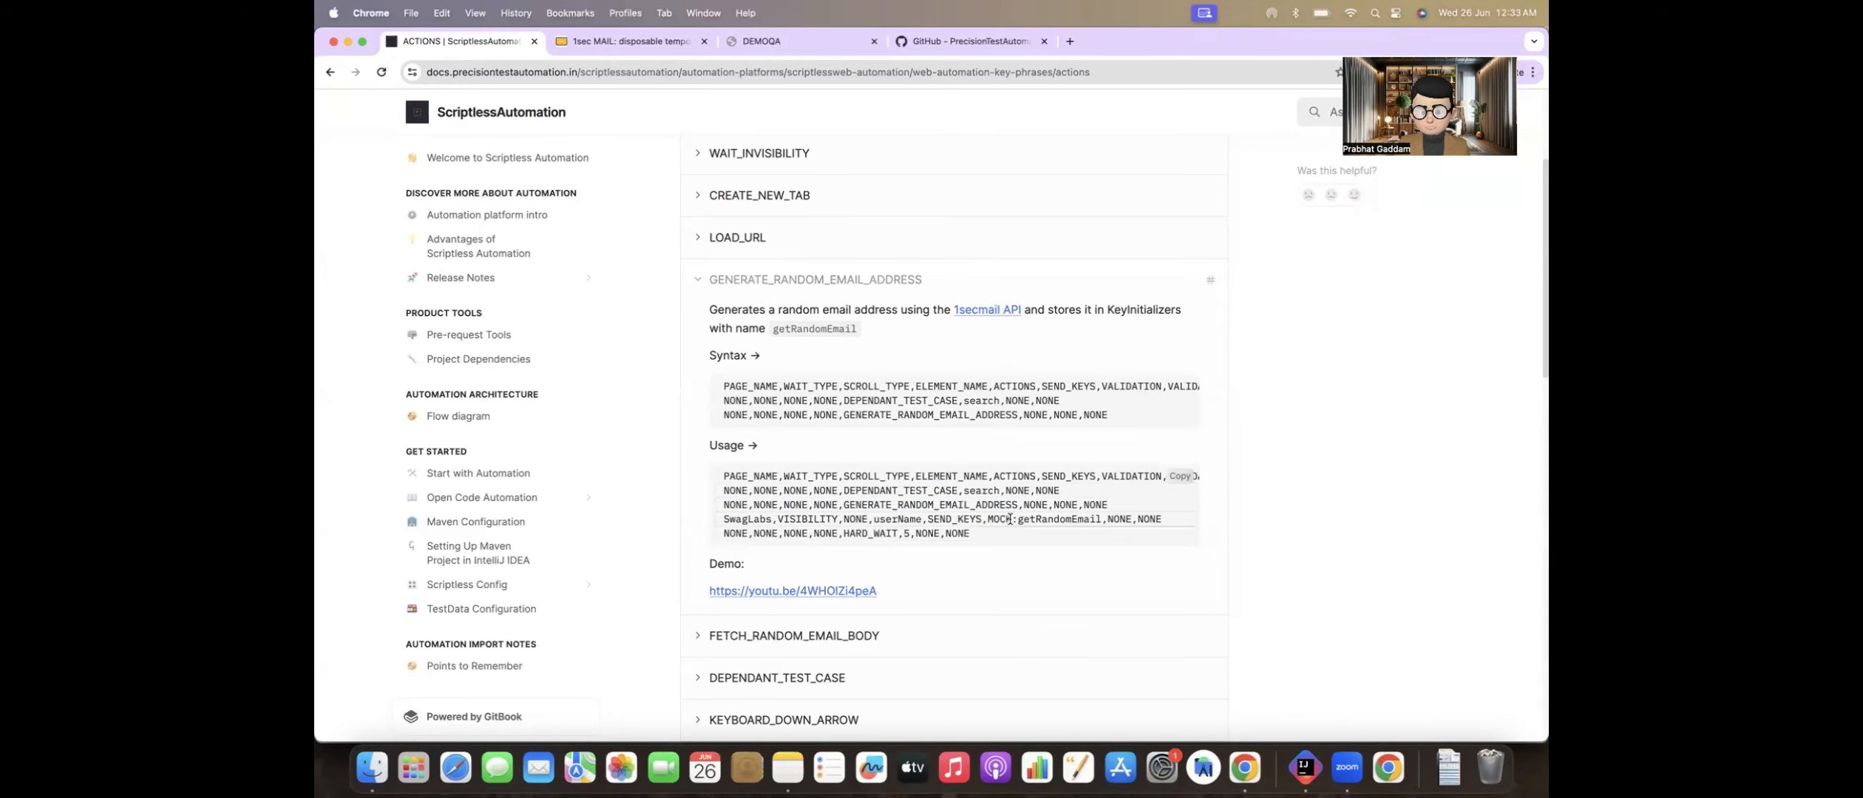
left_click_drag(984, 519, 1099, 518)
key("super+c")
key("super+Tab")
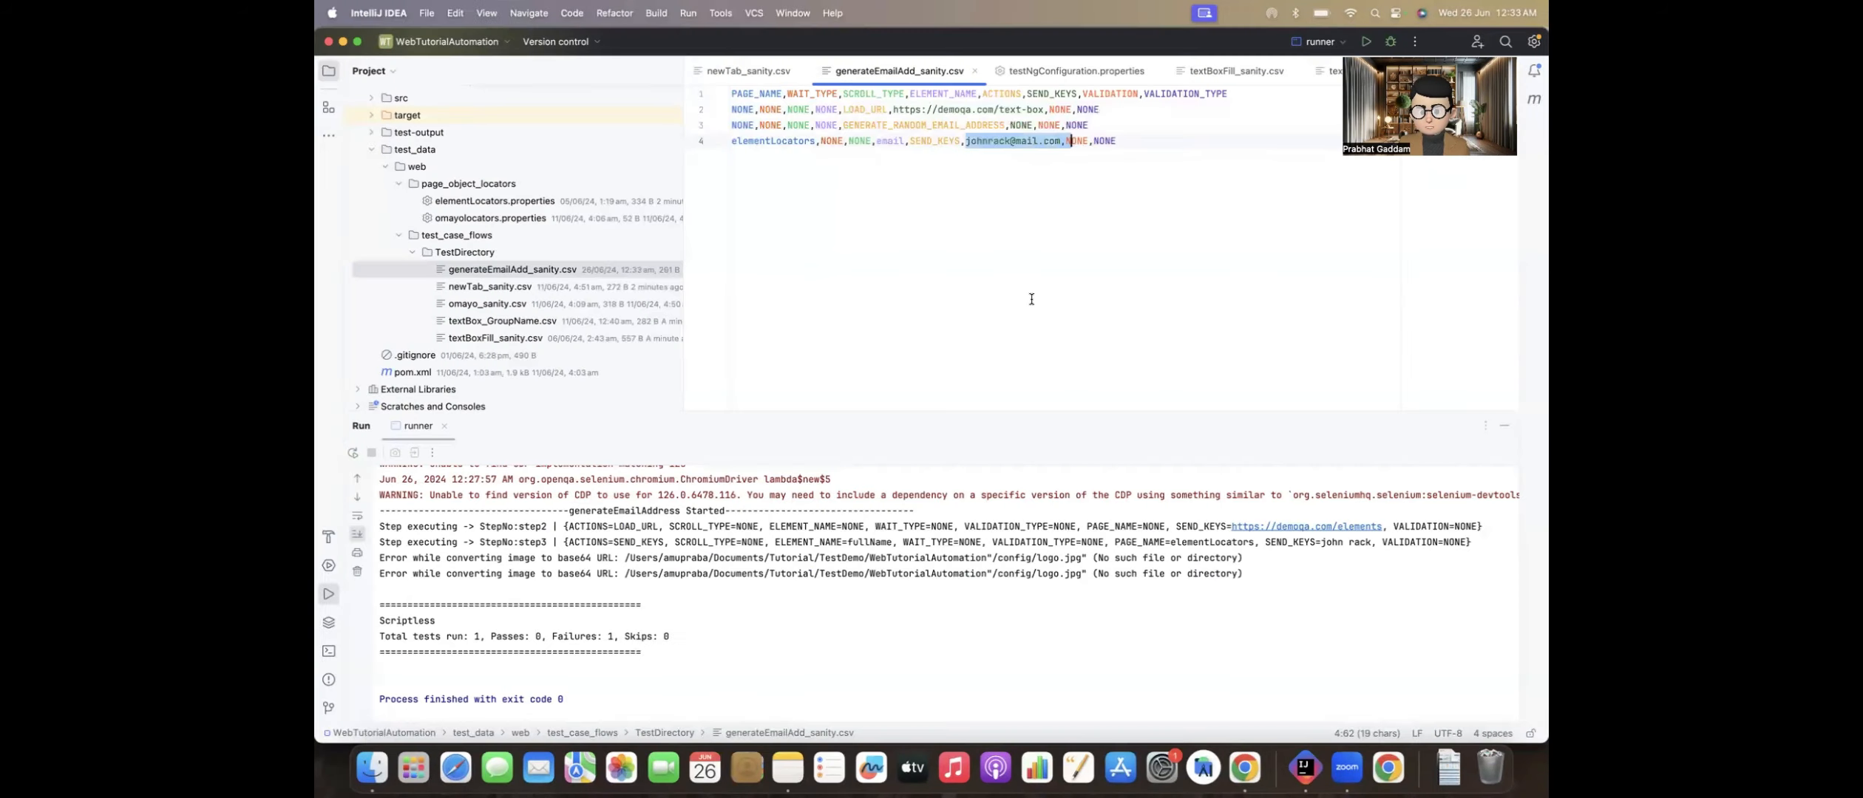
key("super+v")
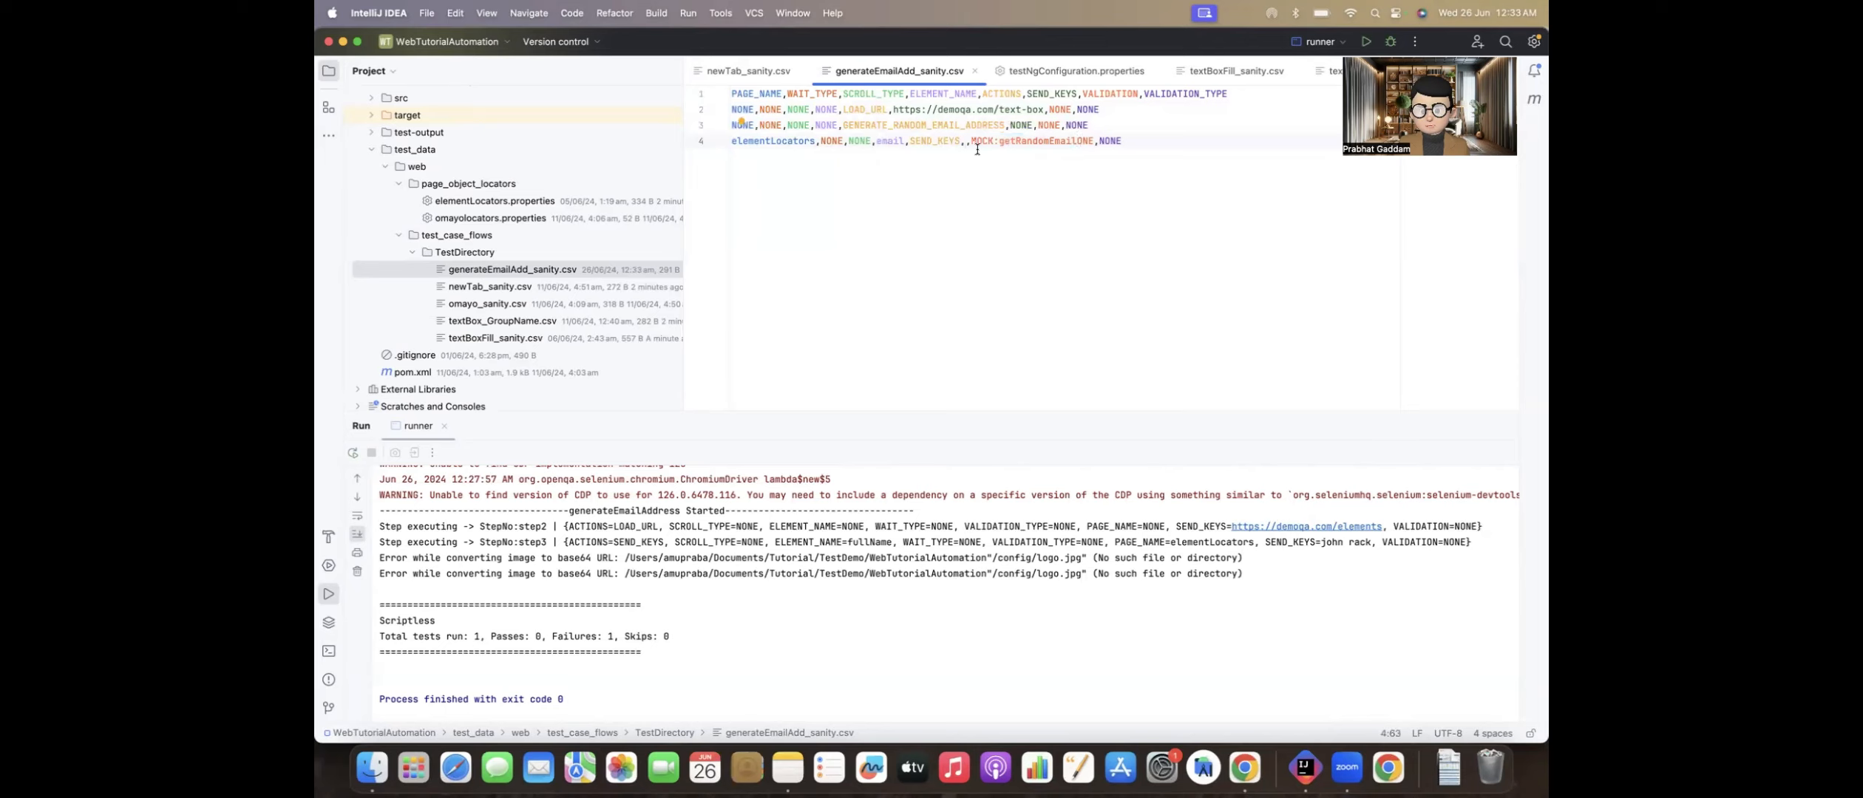
type(",N")
key("BackSpace")
Step: Copy the HARD_WAIT row with value 5 from the documentation in Chrome and add it as line 5 of generateEmailAdd_sanity.csv
key("super+Tab")
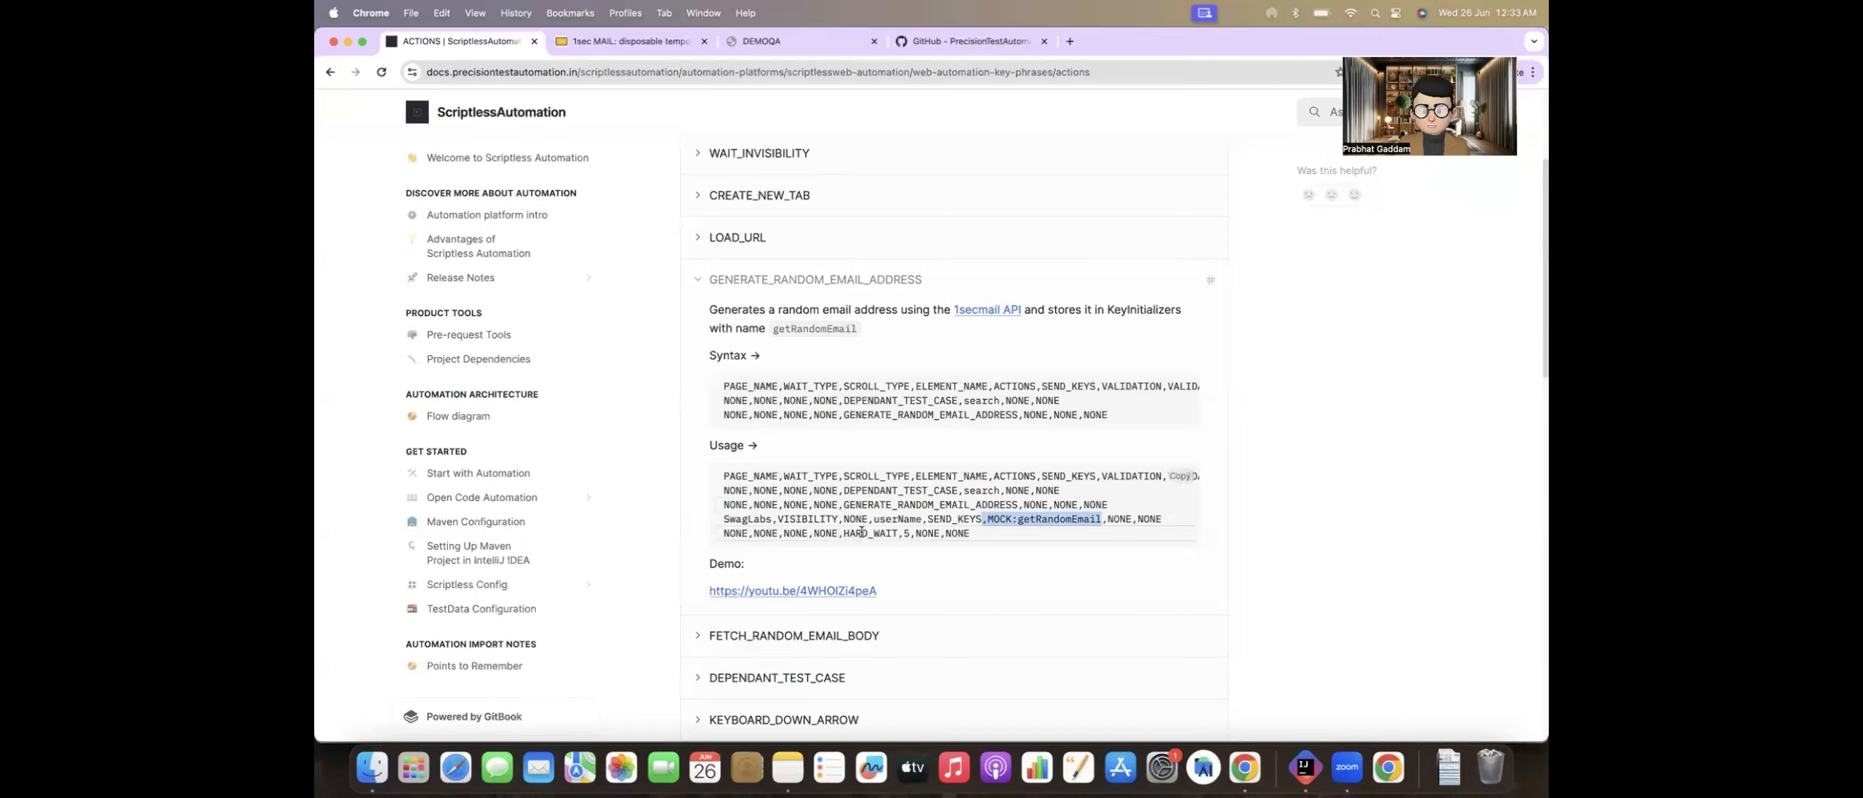
left_click_drag(970, 535, 722, 535)
key("super+Tab")
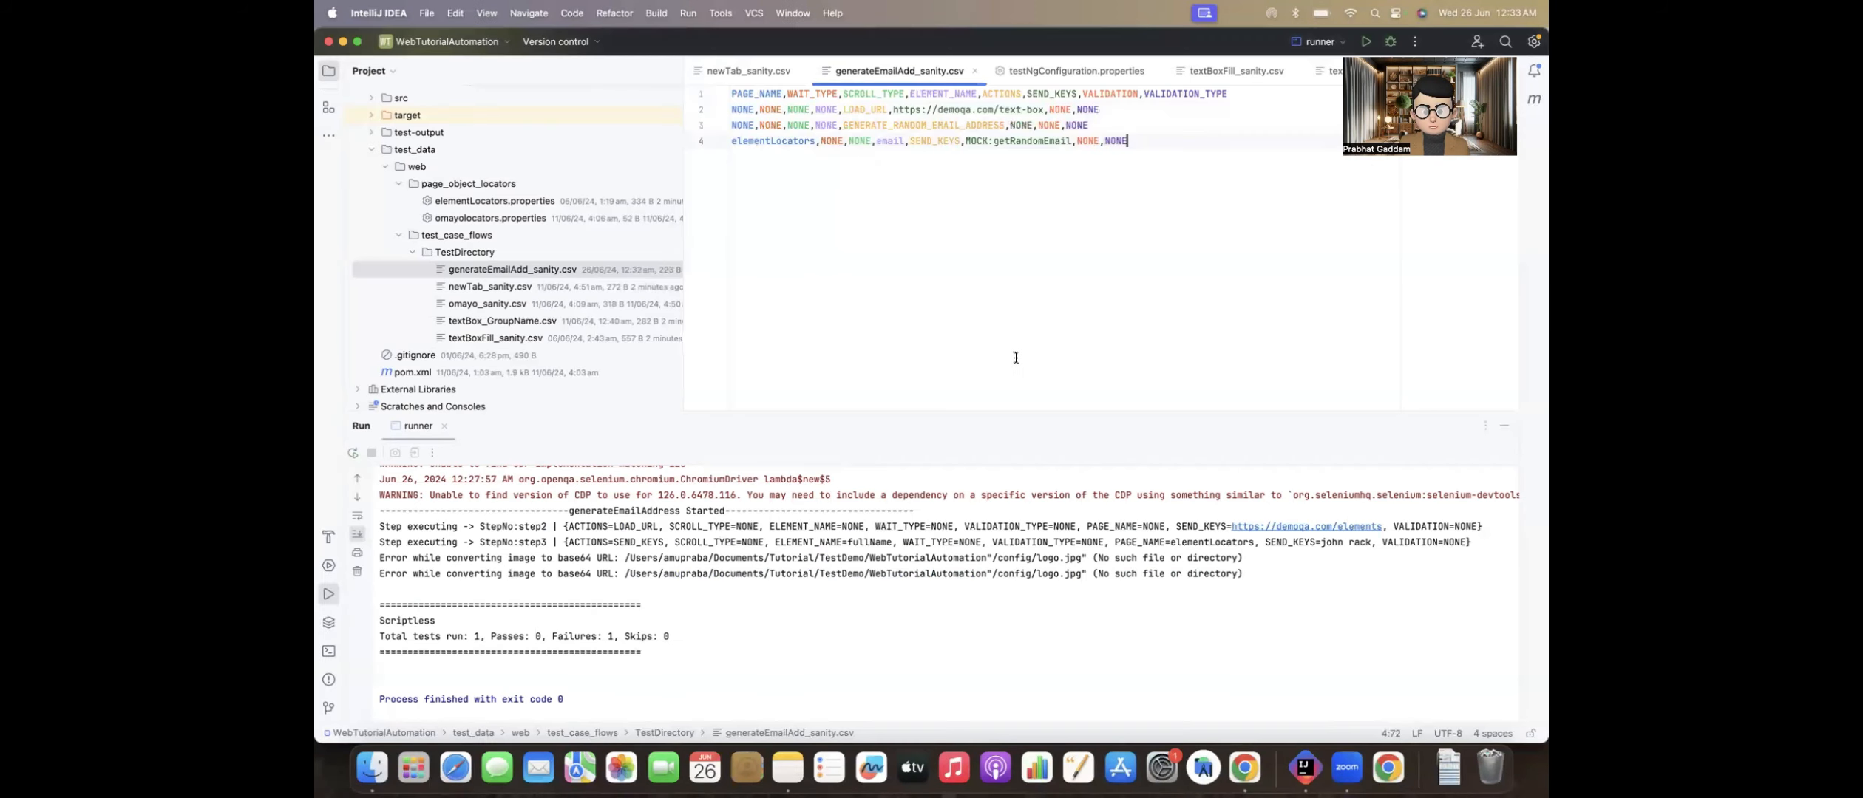
key("Return")
key("super+v")
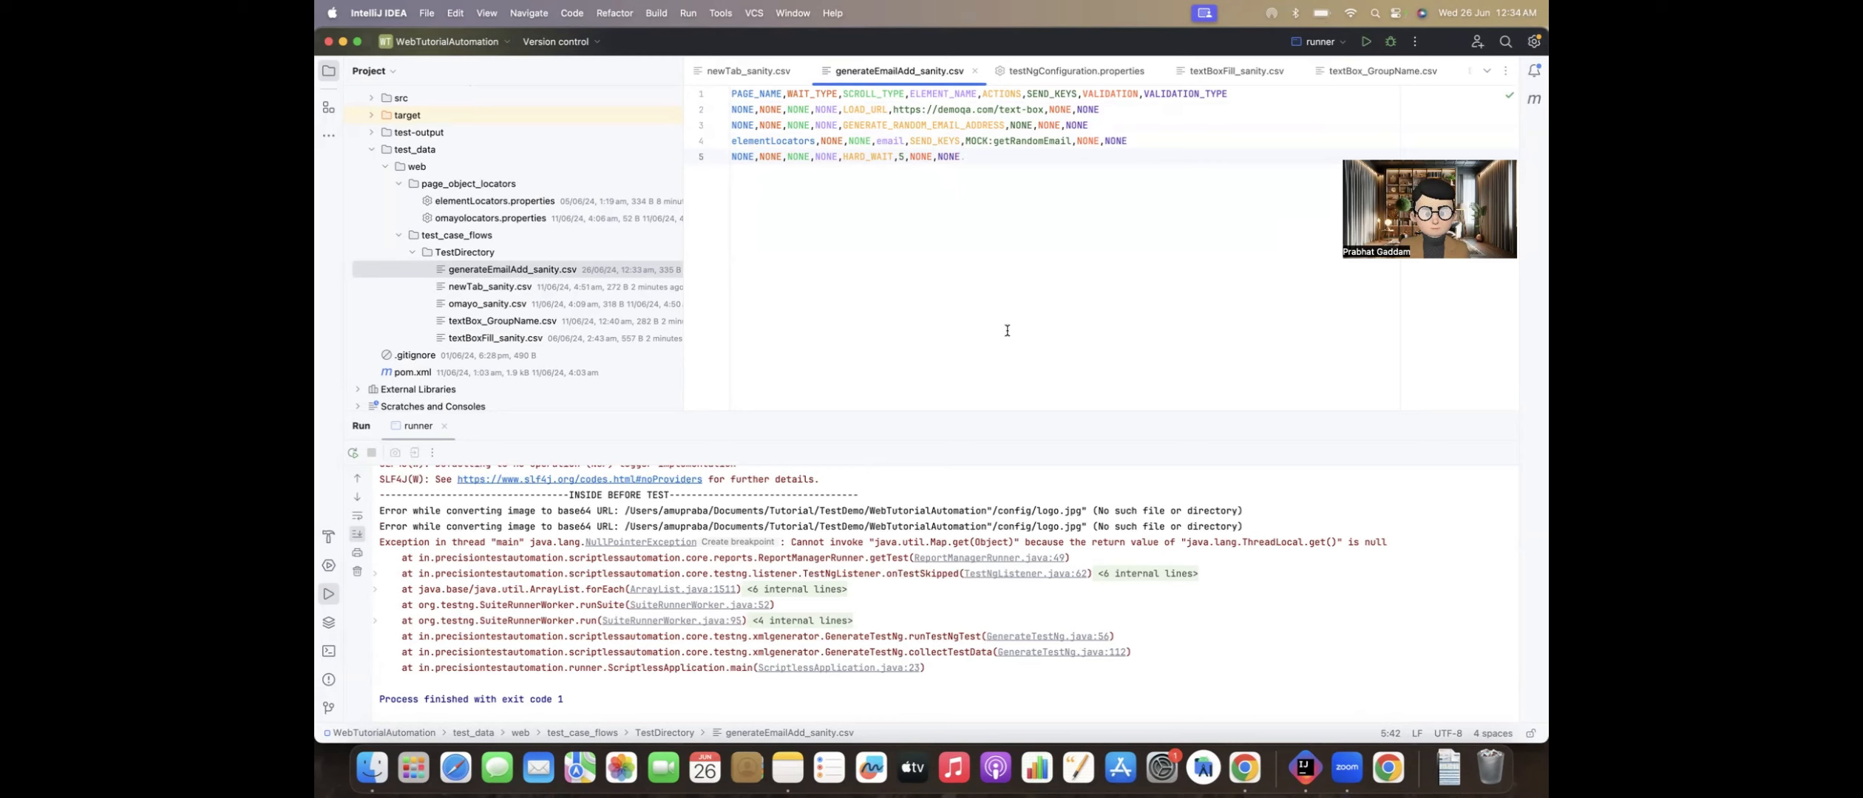
Step: Set TEST_IDS to generateEmailAdd in testNgConfiguration.properties and run the runner configuration
double_click(495, 338)
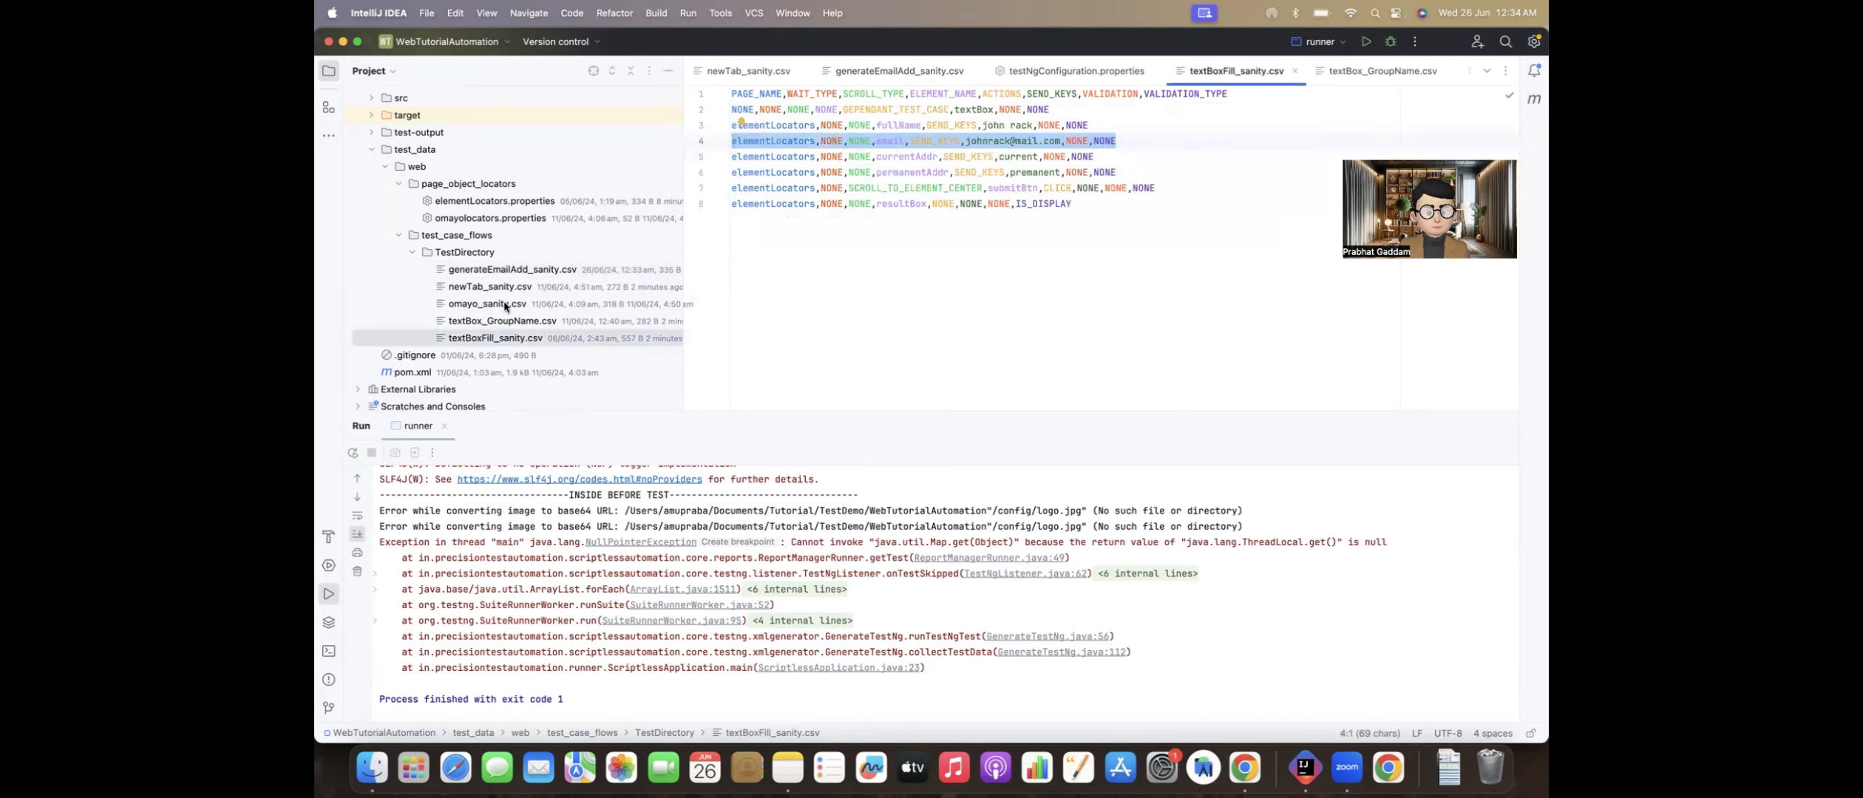
left_click(496, 276)
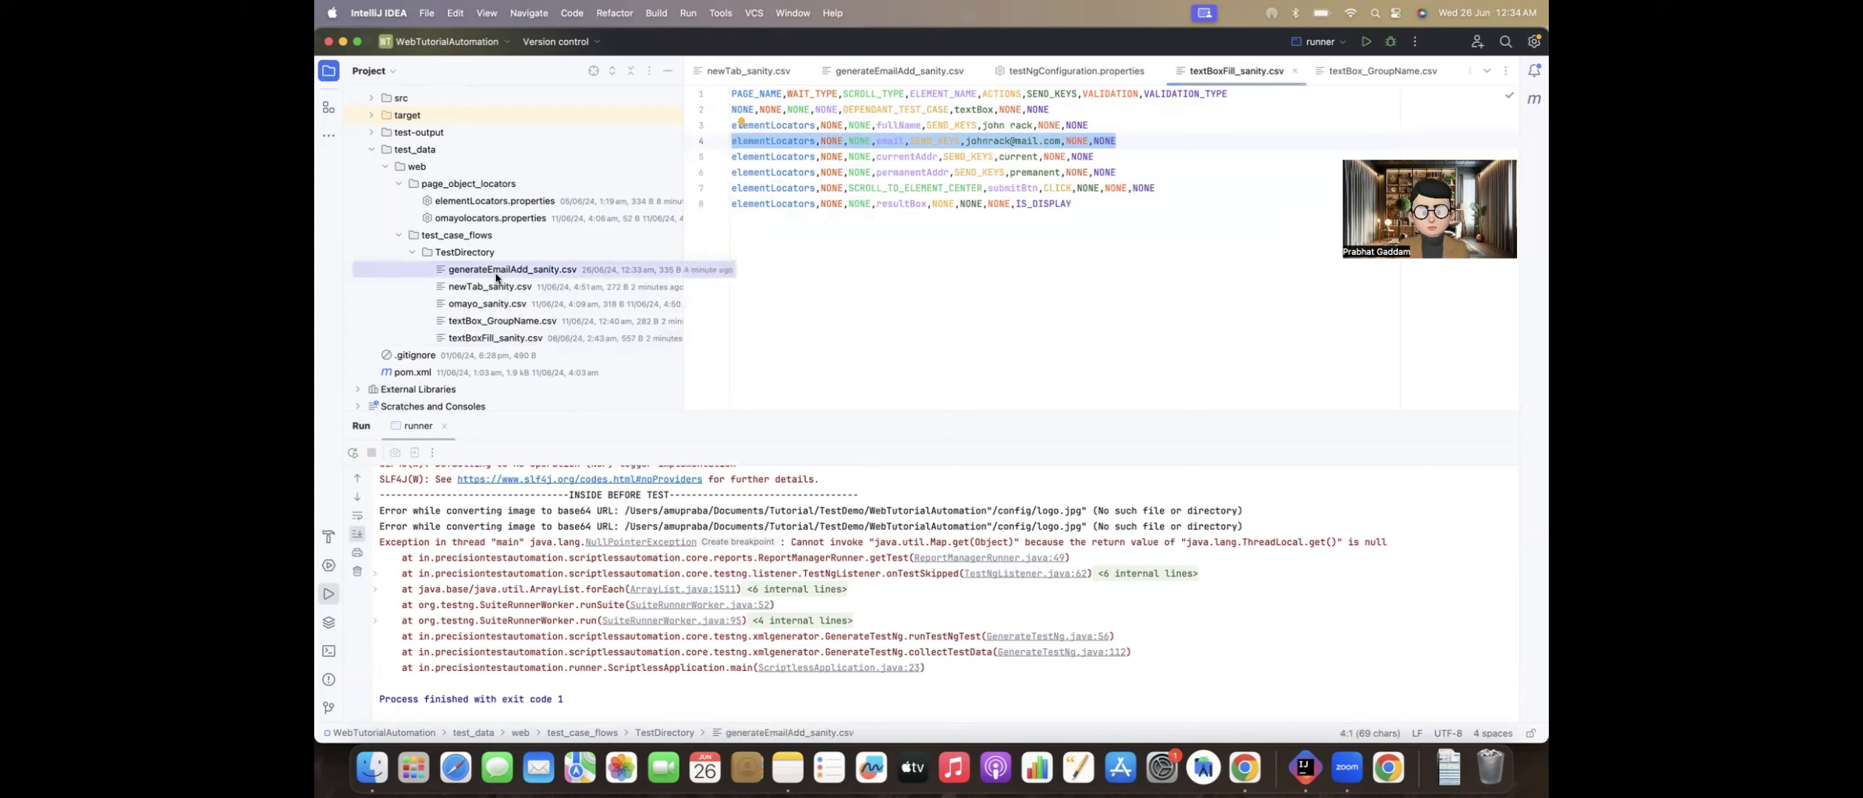
scroll(496, 278, "up", 5)
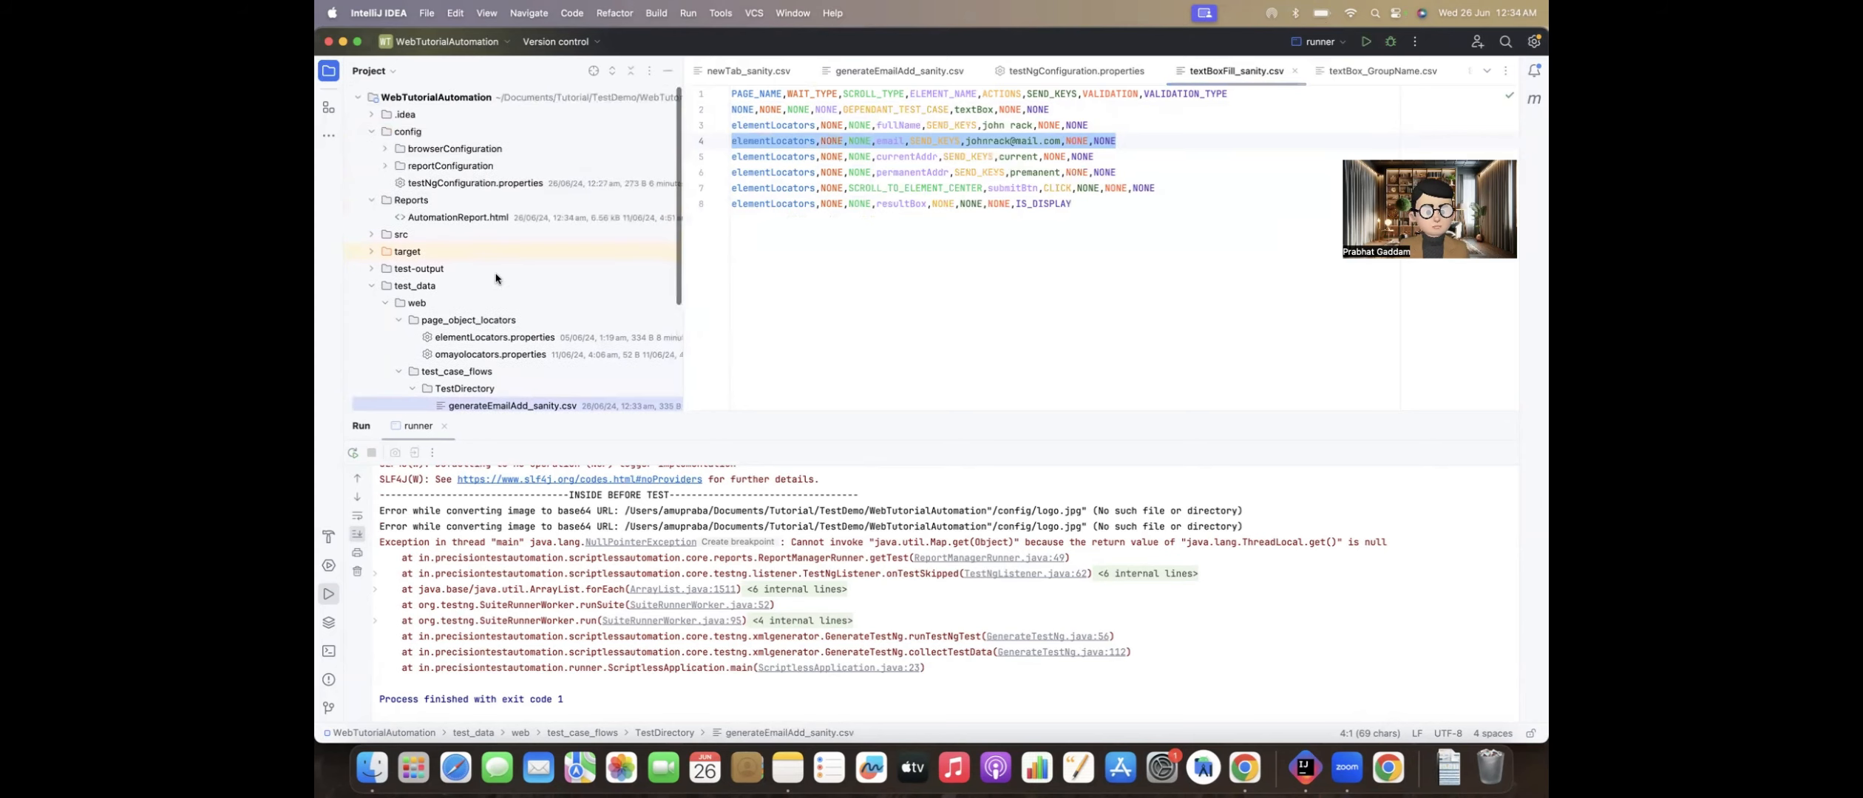
double_click(459, 189)
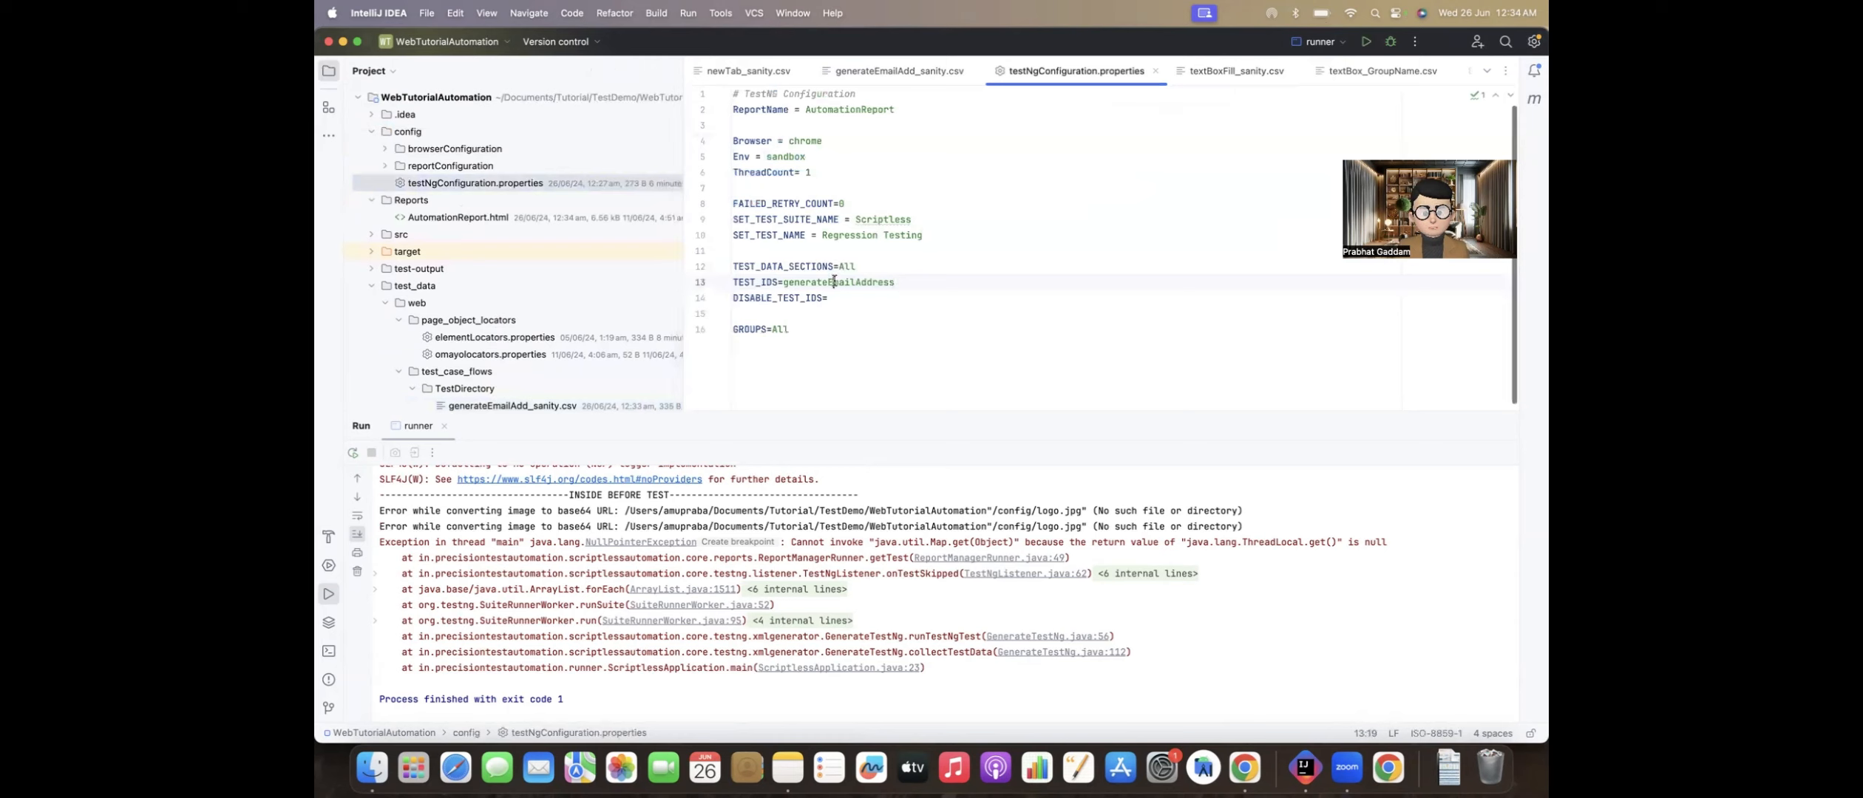
left_click_drag(873, 282, 934, 282)
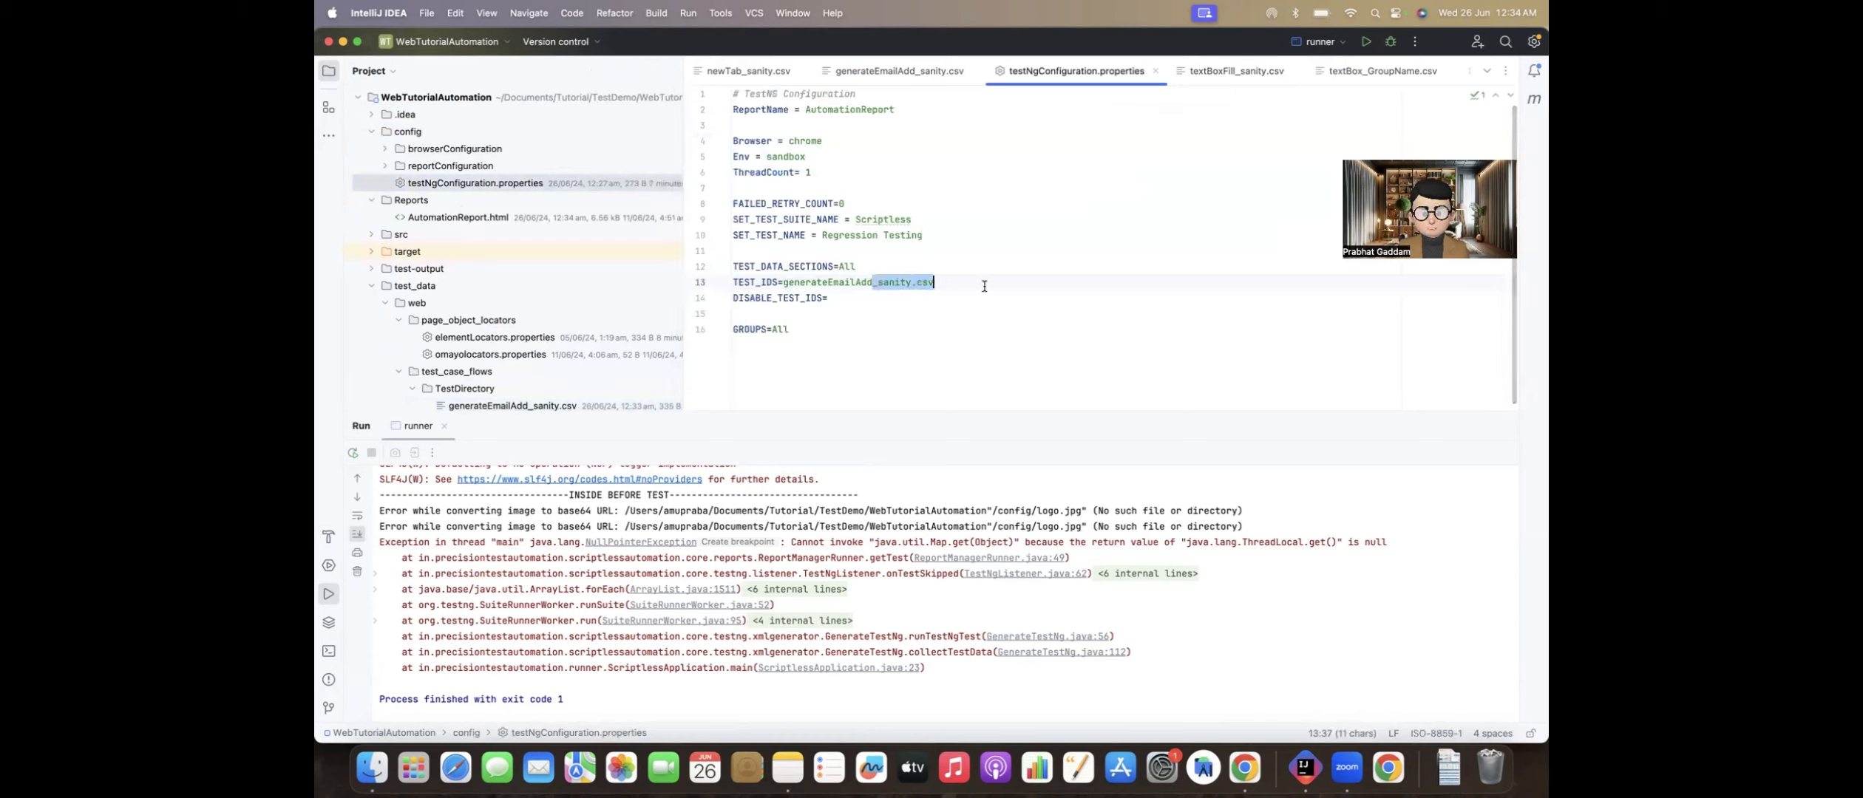
key("BackSpace")
left_click(1365, 41)
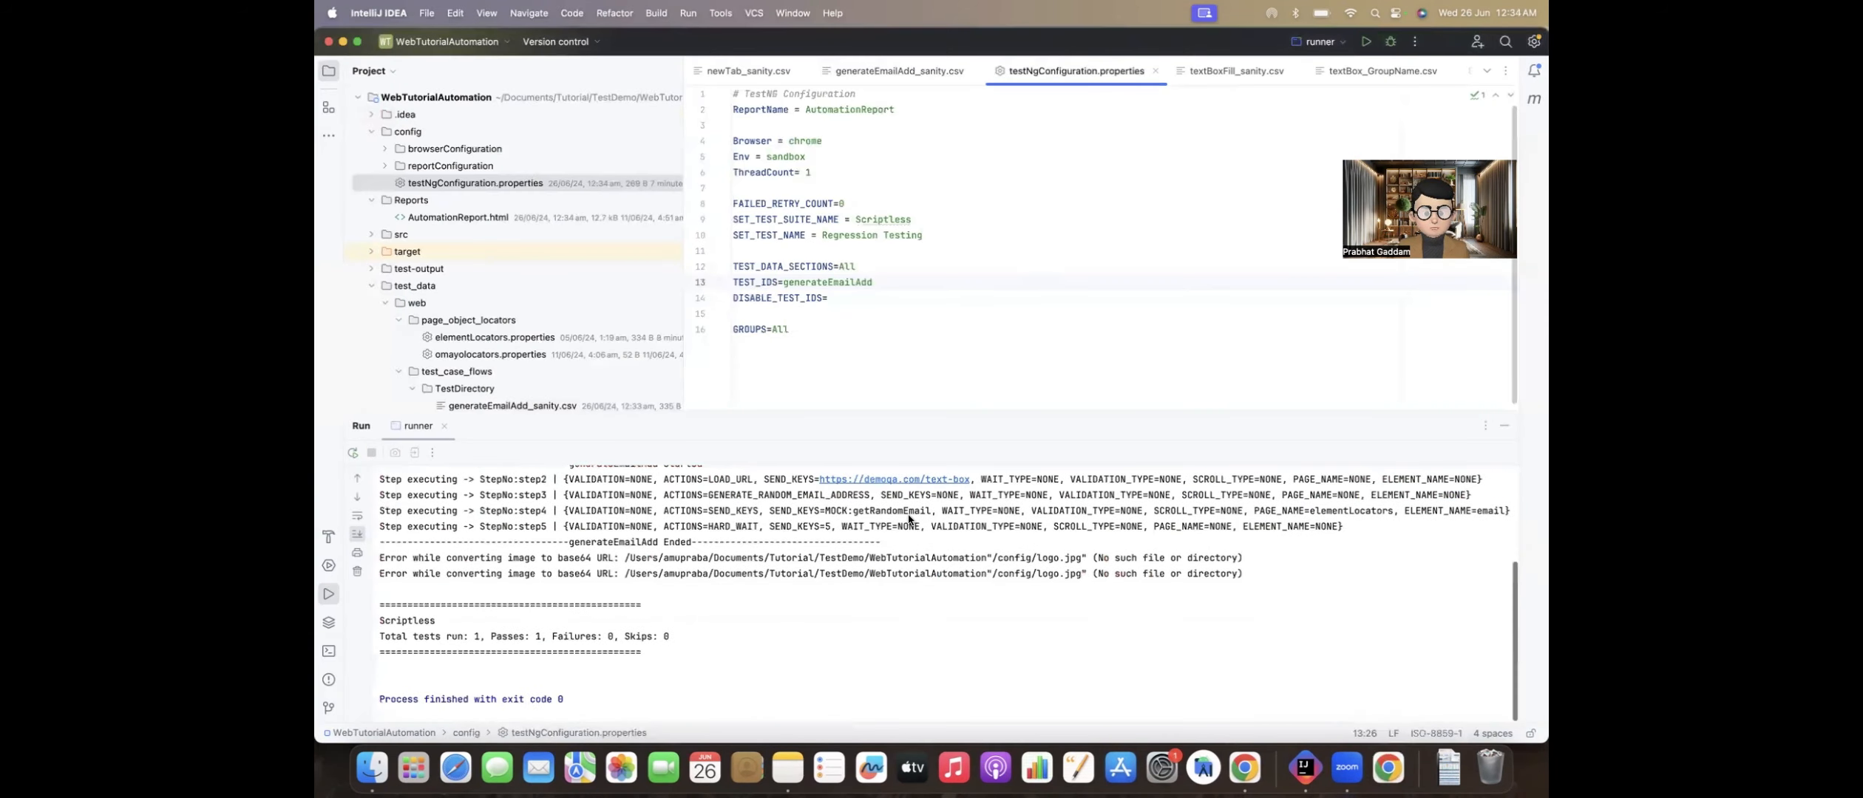
Step: Switch to Chrome and look through the 1secMail, DEMOQA Text Box and scriptlessautomation-web GitHub pages
key("super+Tab")
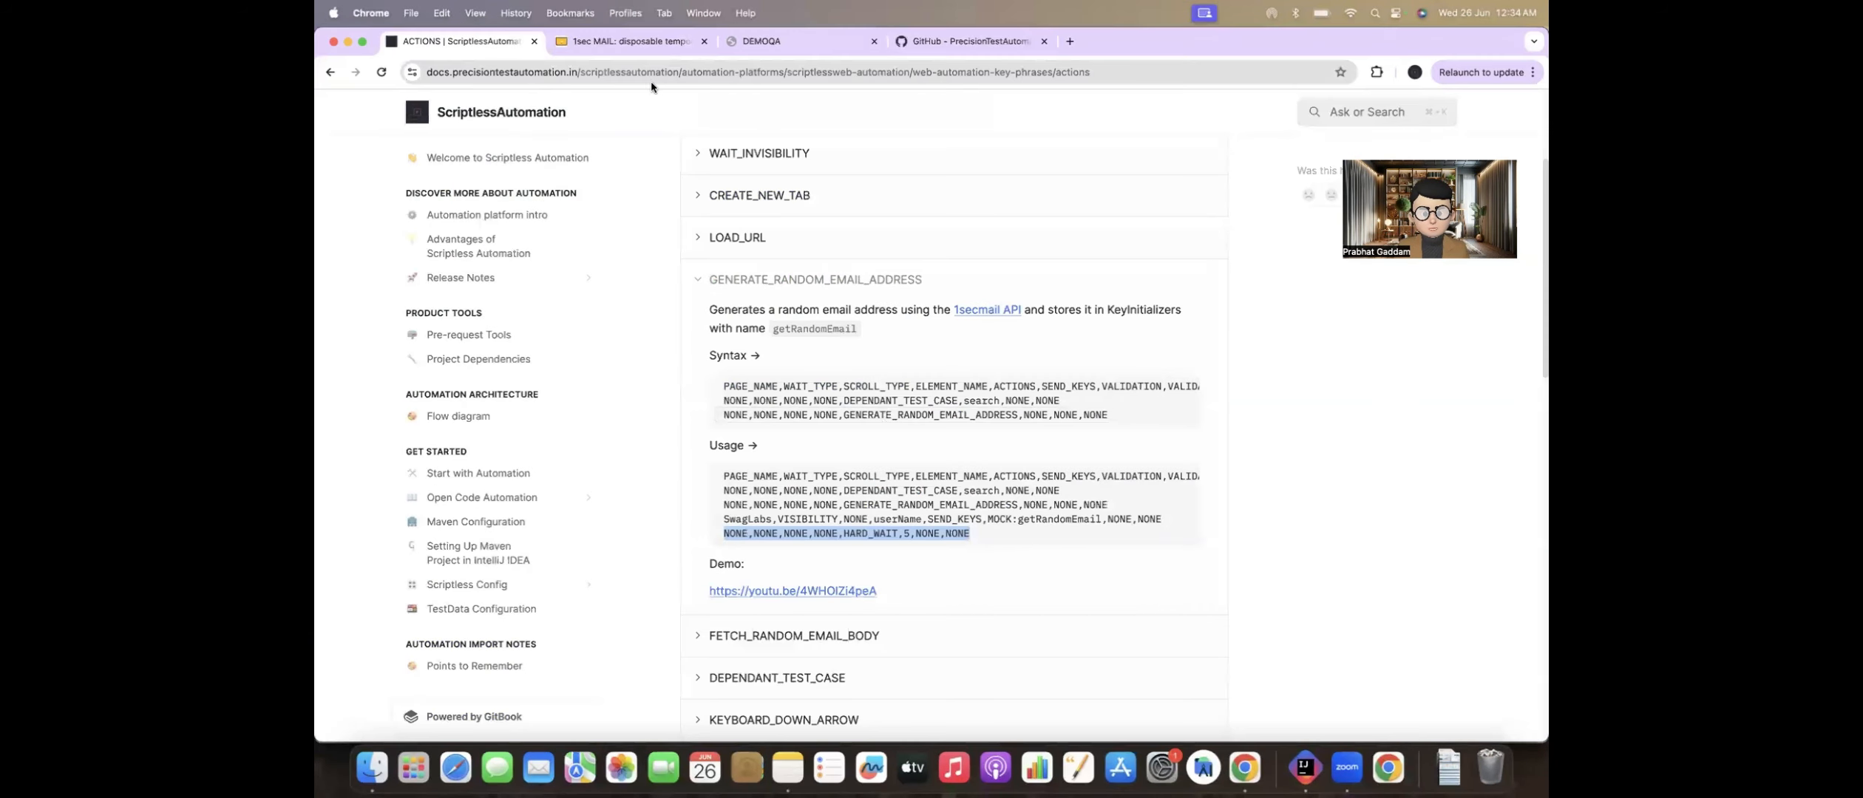
left_click(646, 46)
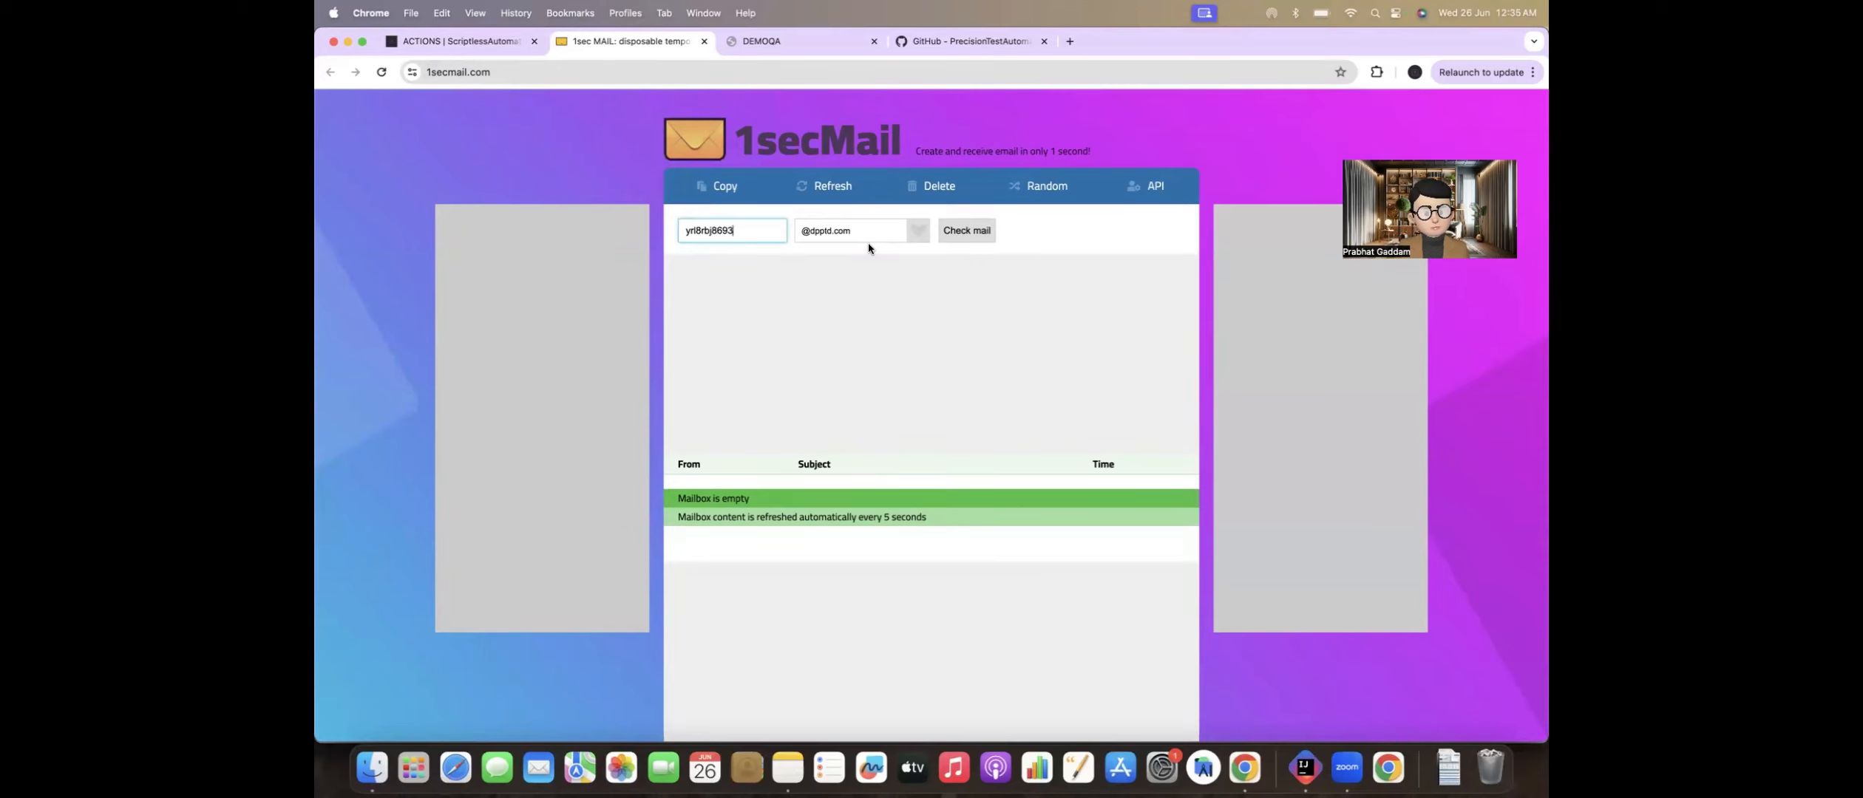
left_click(740, 49)
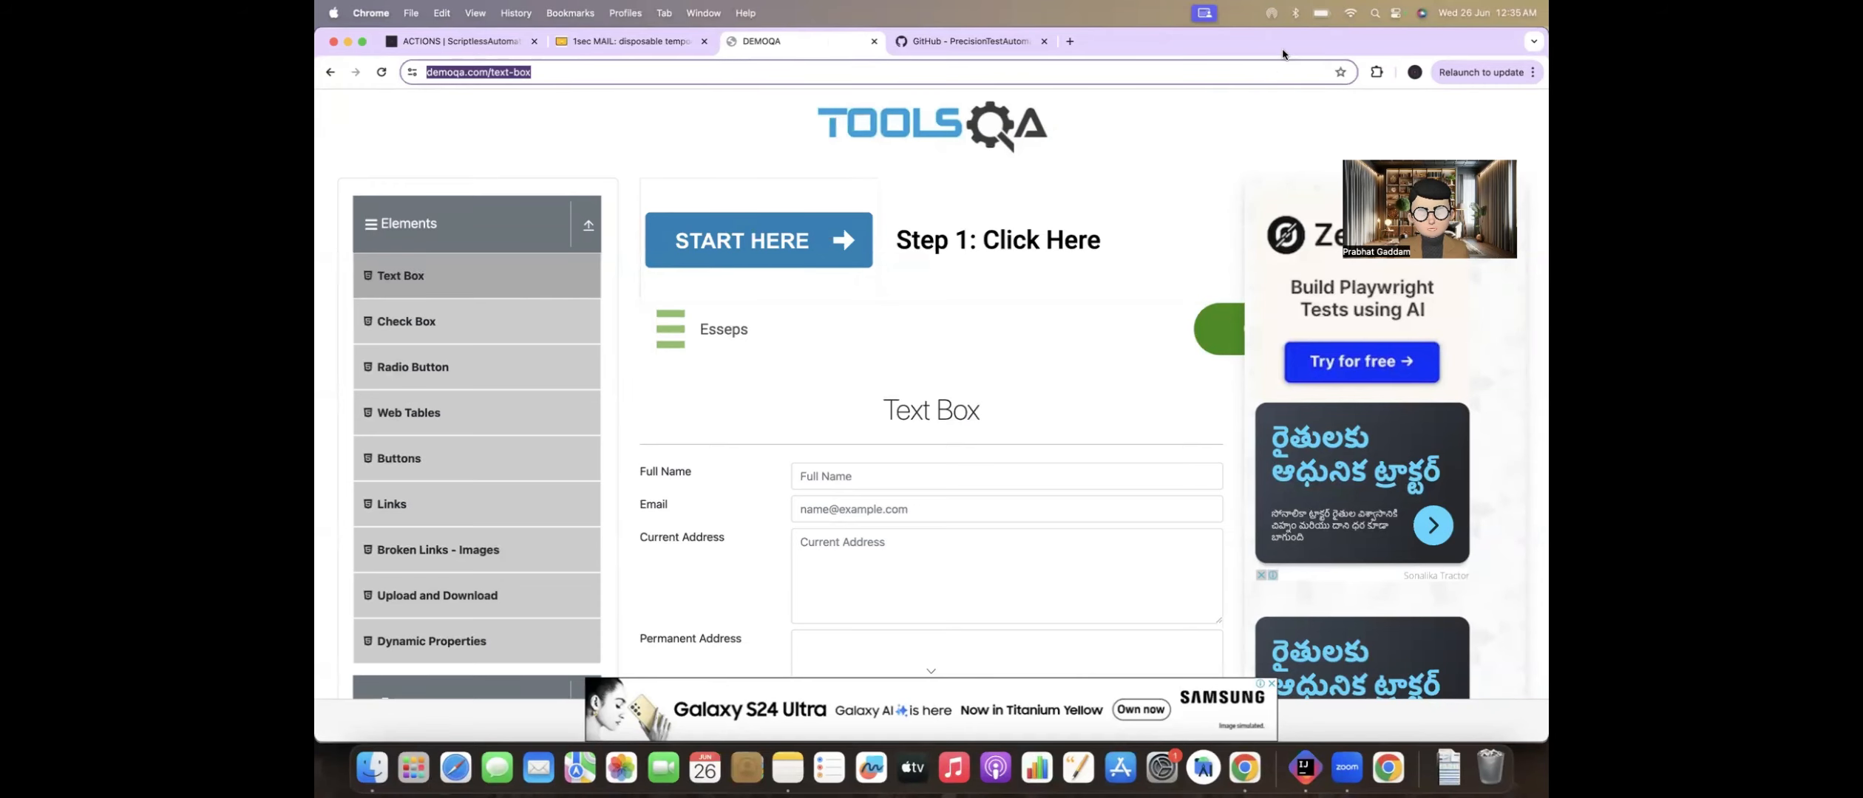
left_click_drag(1282, 52, 1260, 115)
left_click(1008, 103)
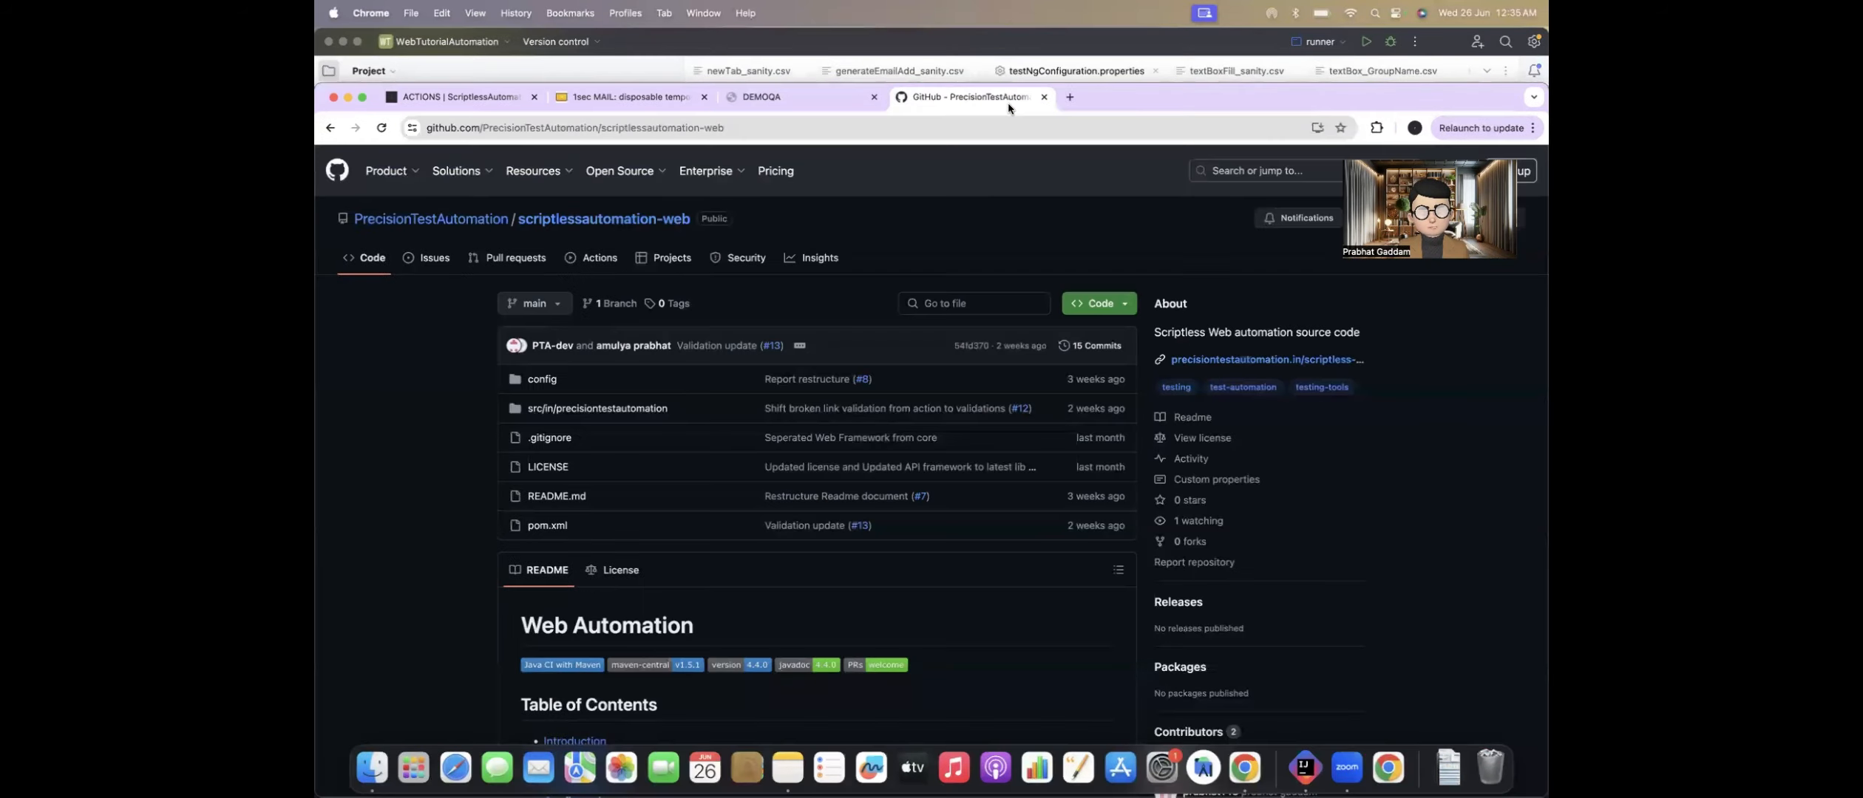
double_click(1176, 104)
Step: Return to IntelliJ IDEA, shorten TEST_IDS to generateEmailAd and run the runner configuration with this mismatched name
key("super+Tab")
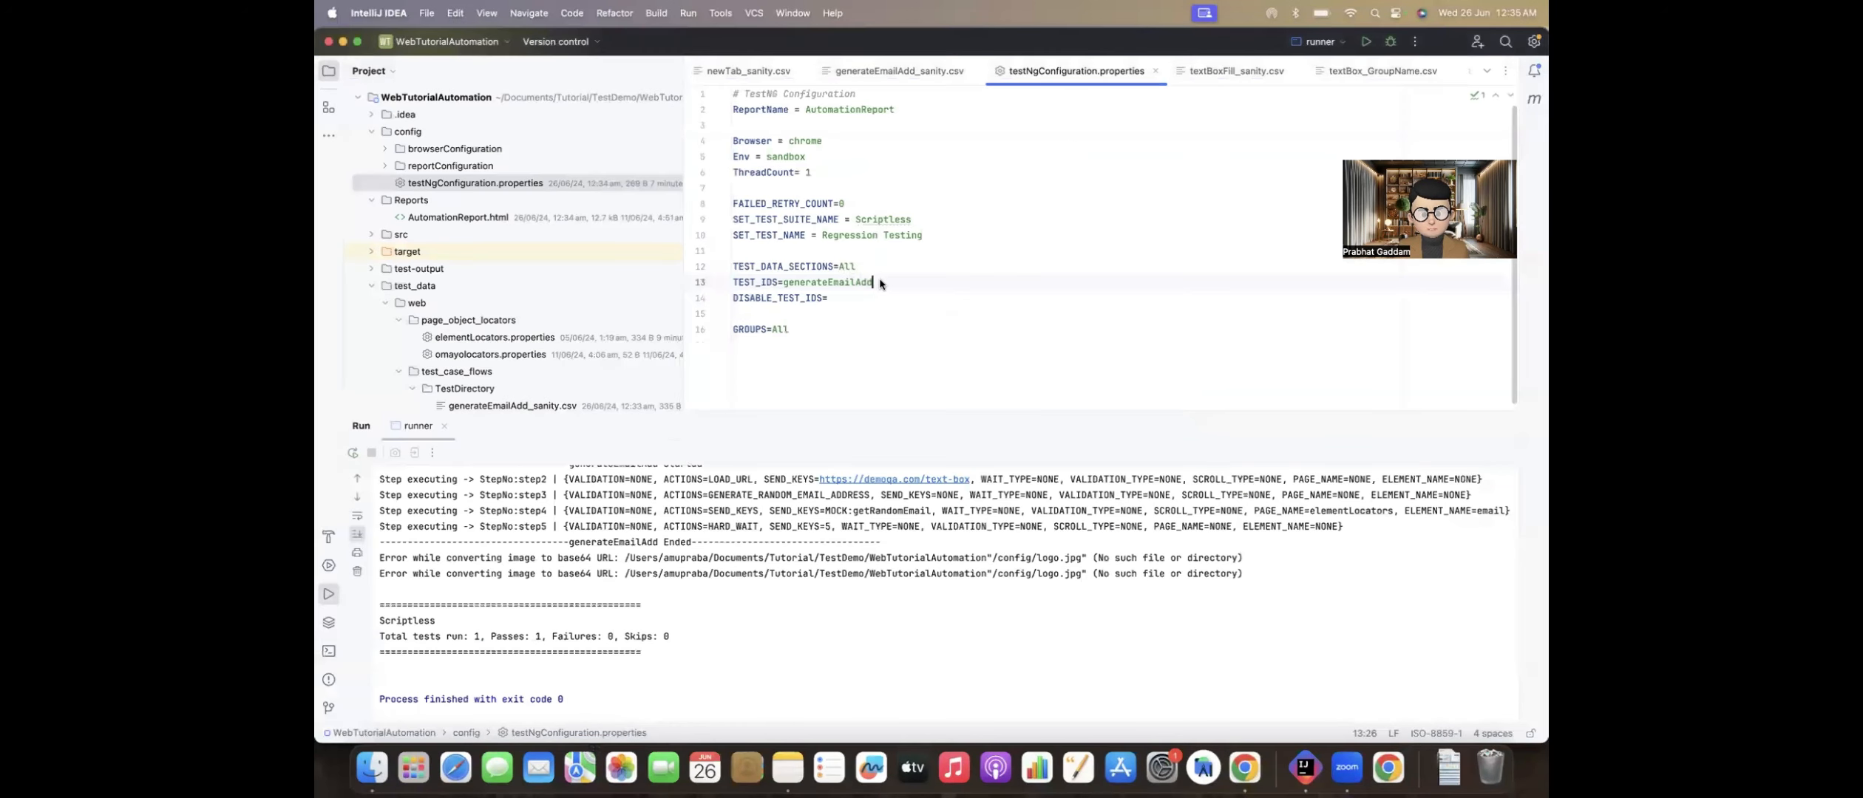
key("BackSpace")
key("ctrl+r")
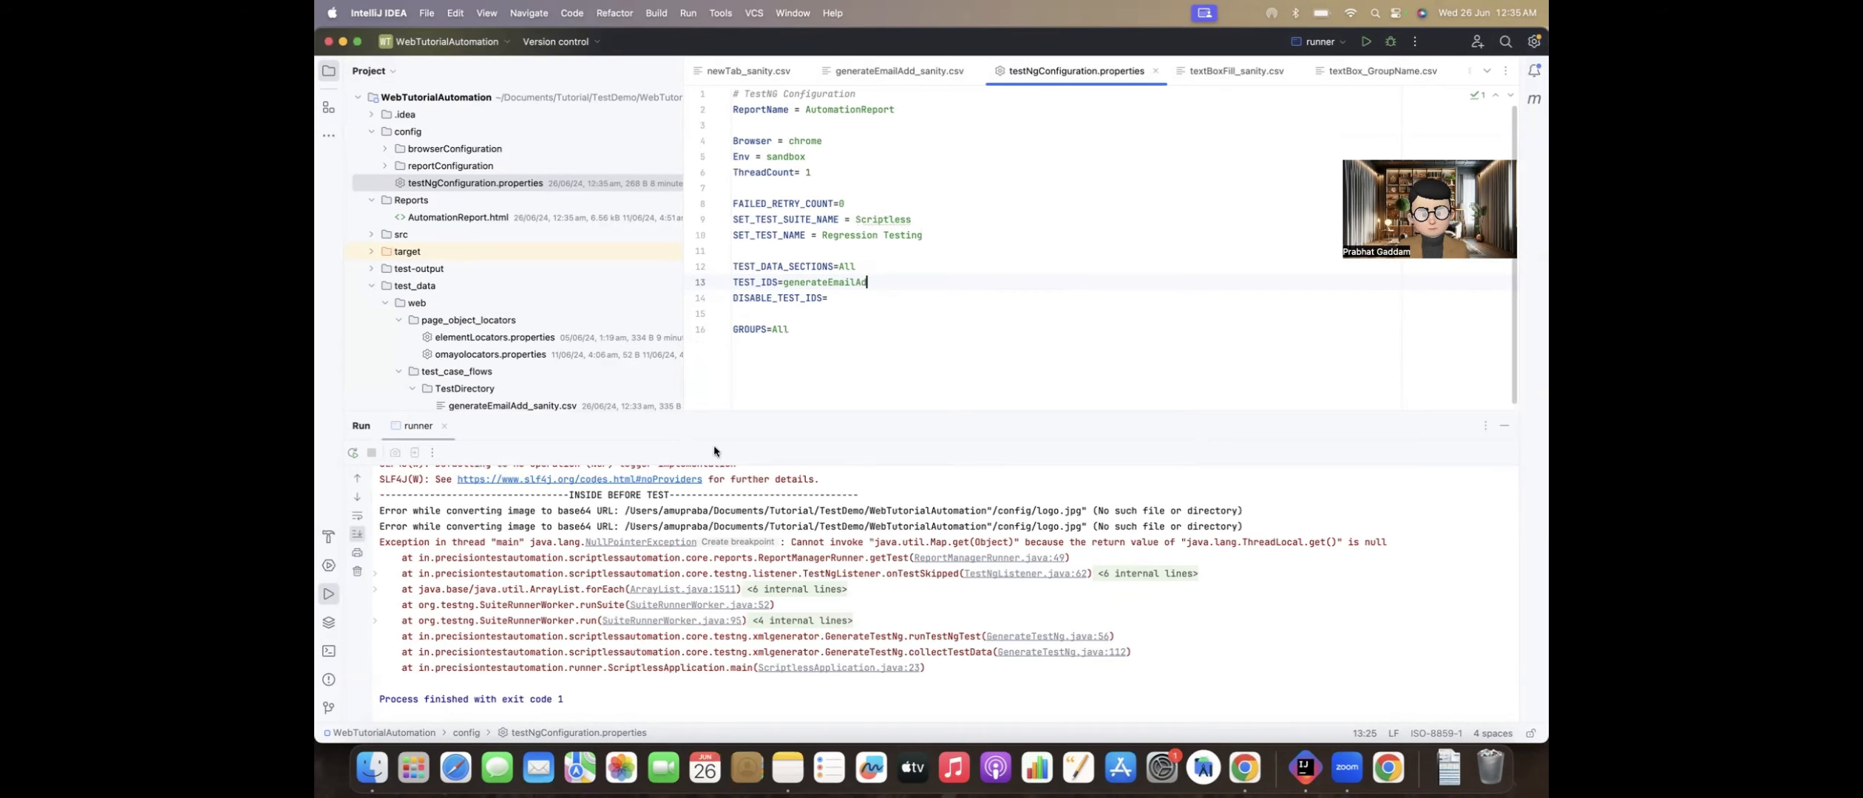
Step: Switch to Chrome, open the Issues page of the scriptlessautomation-web repository, check the new issue option and select the page address
key("super+Tab")
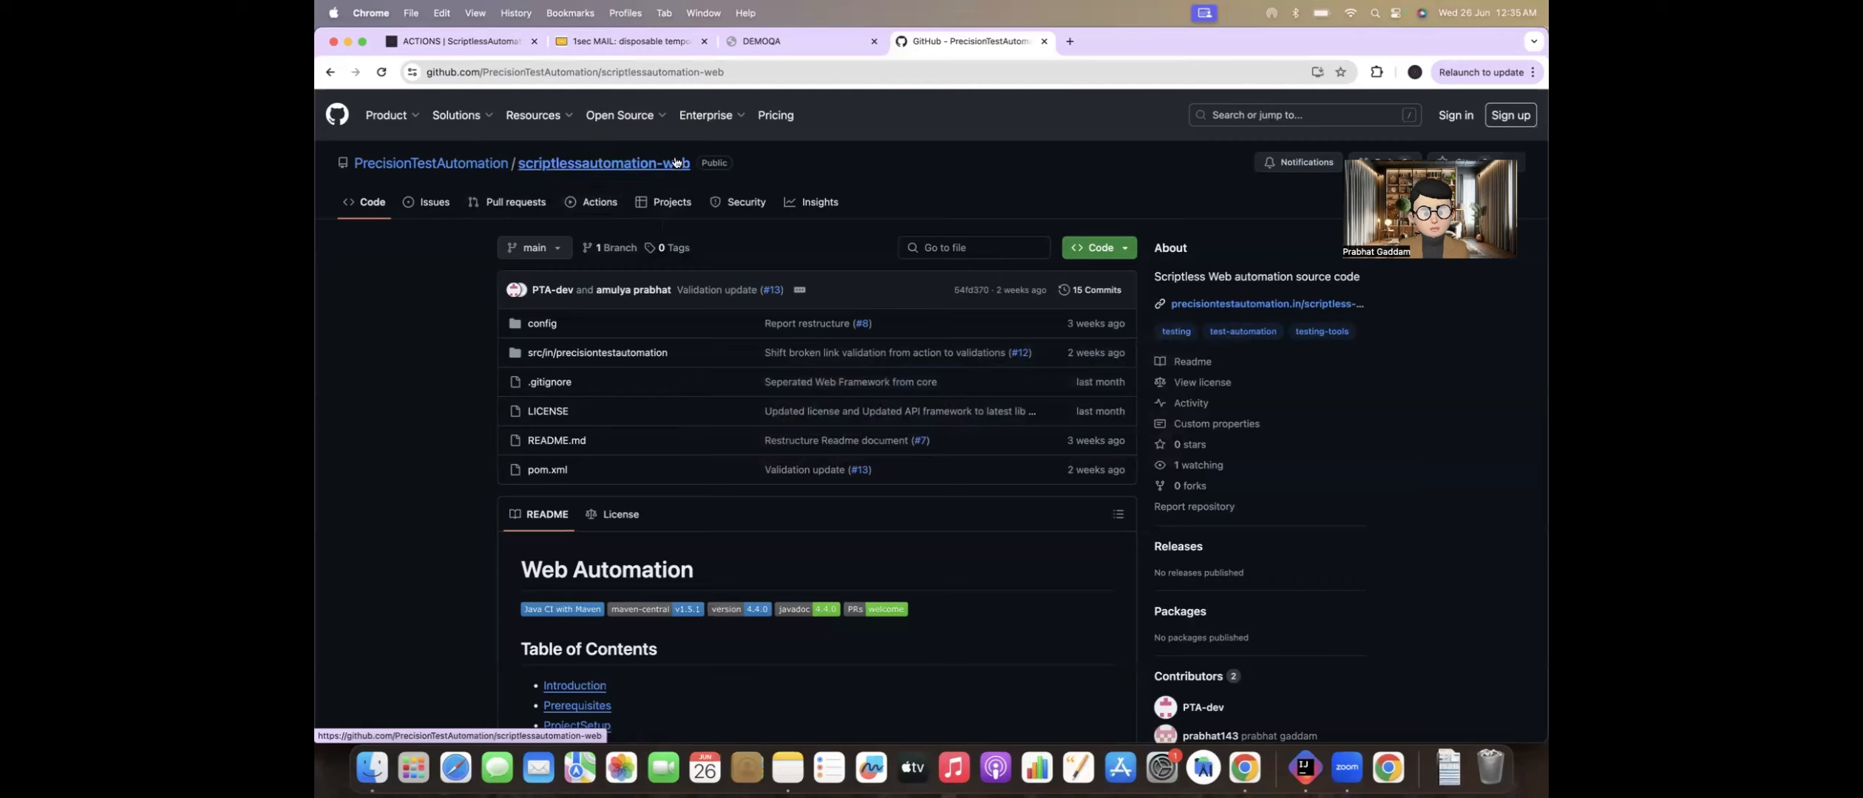
left_click(433, 202)
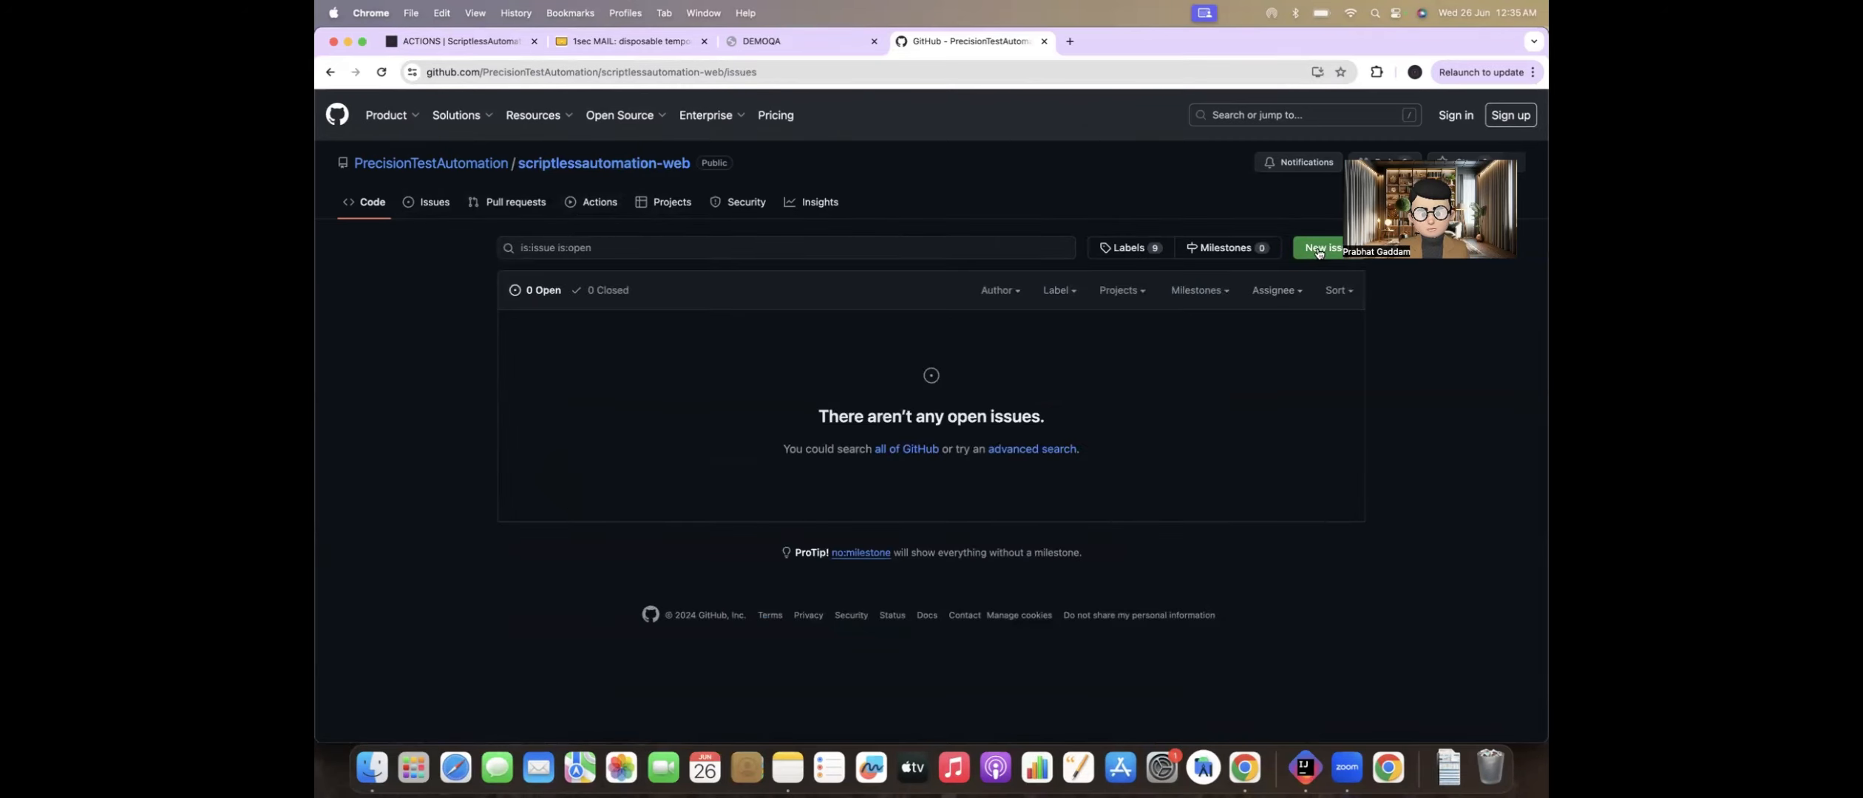
left_click(1318, 250)
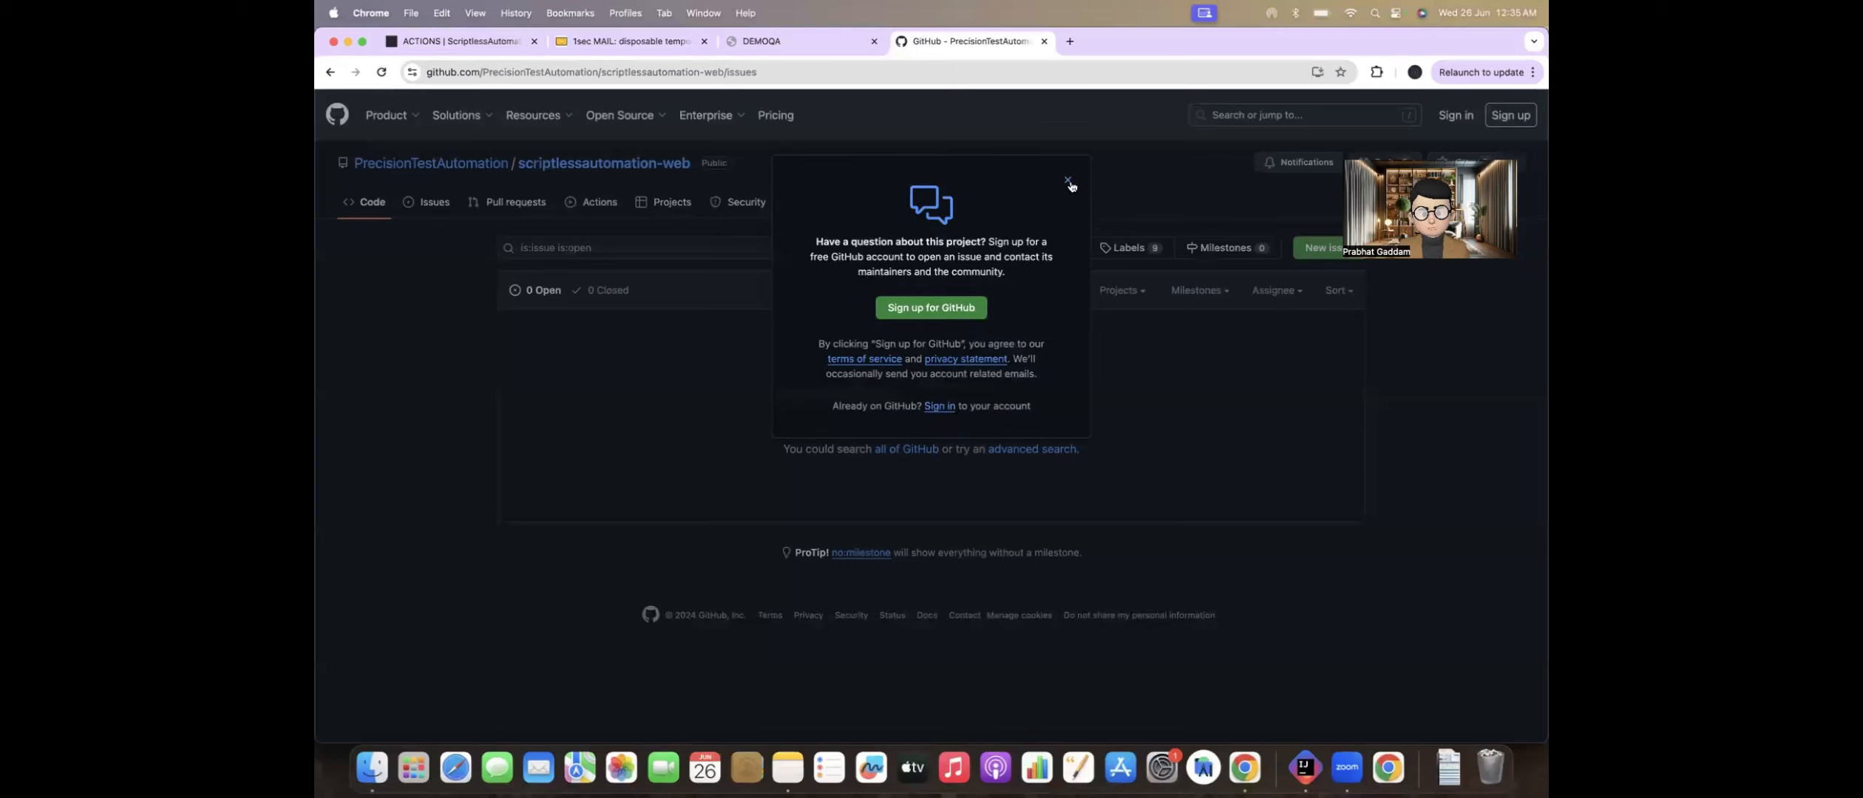
left_click(1068, 181)
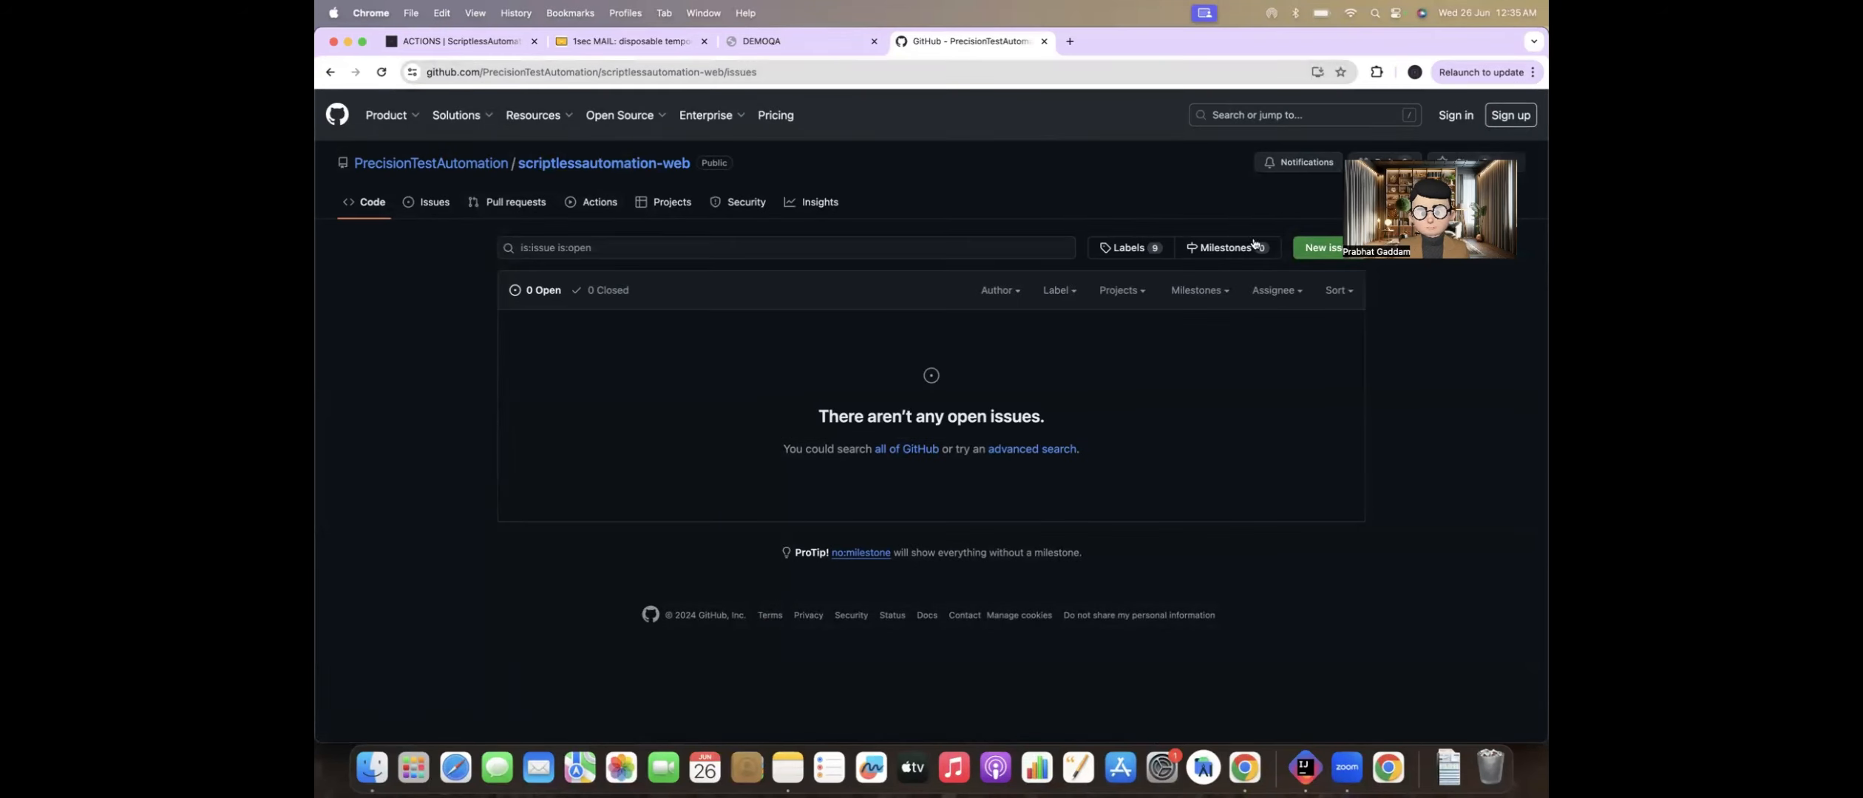
left_click(768, 73)
key("super+c")
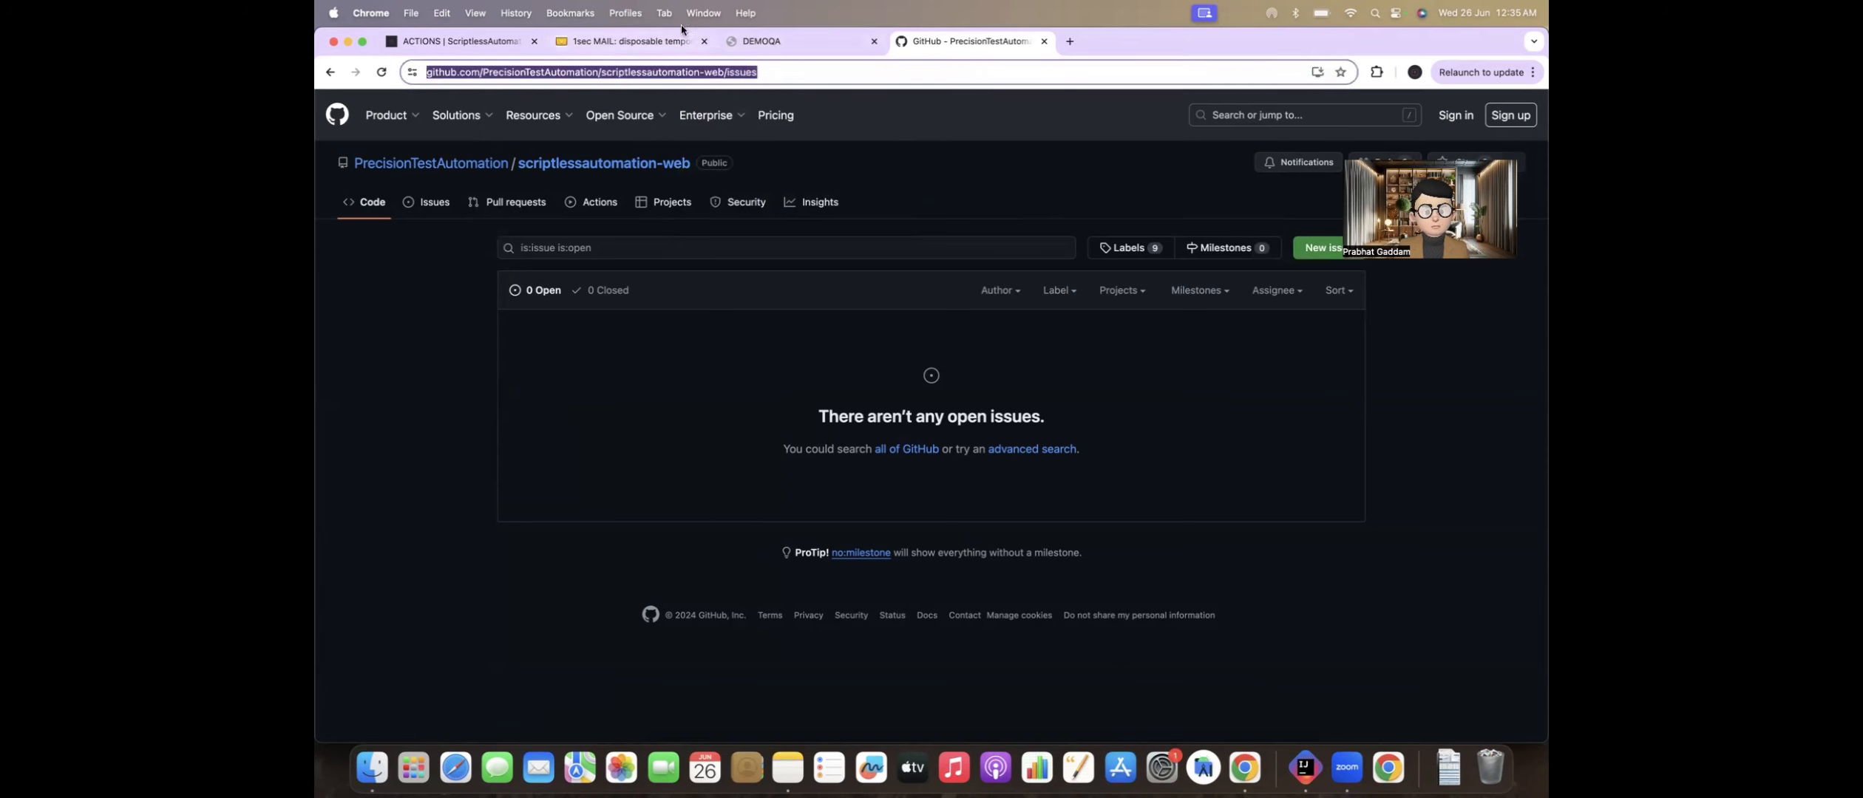
Step: Open the scriptlessautomation-web Issues page in a window of the signed-in Chrome profile and start a new issue
left_click(627, 13)
left_click(646, 63)
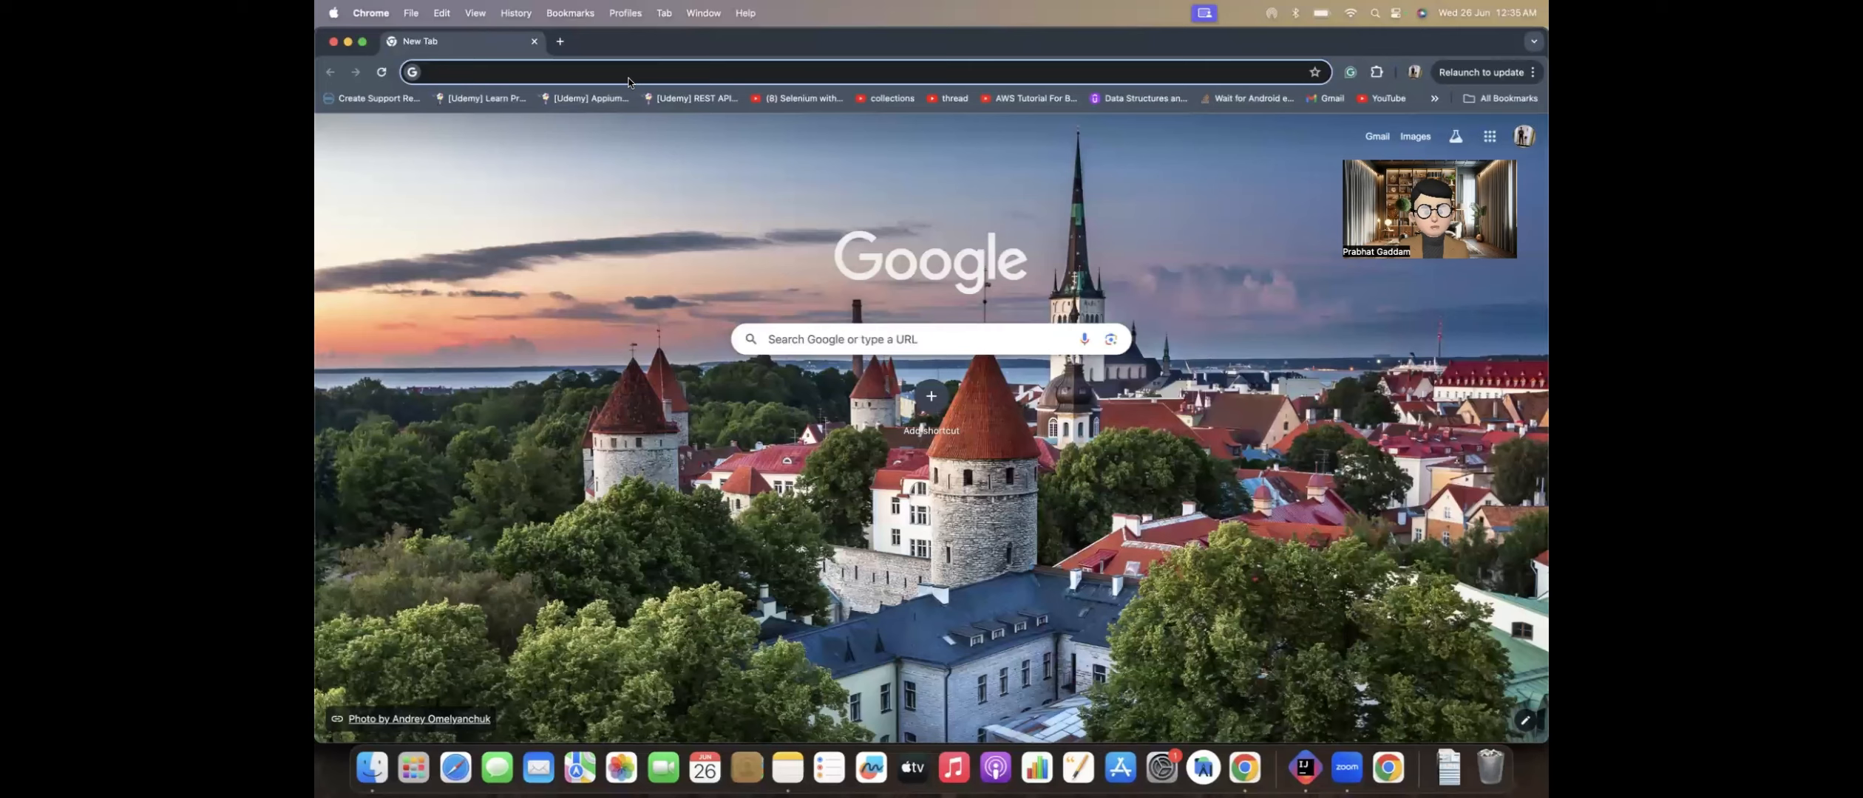
key("super+v")
key("Return")
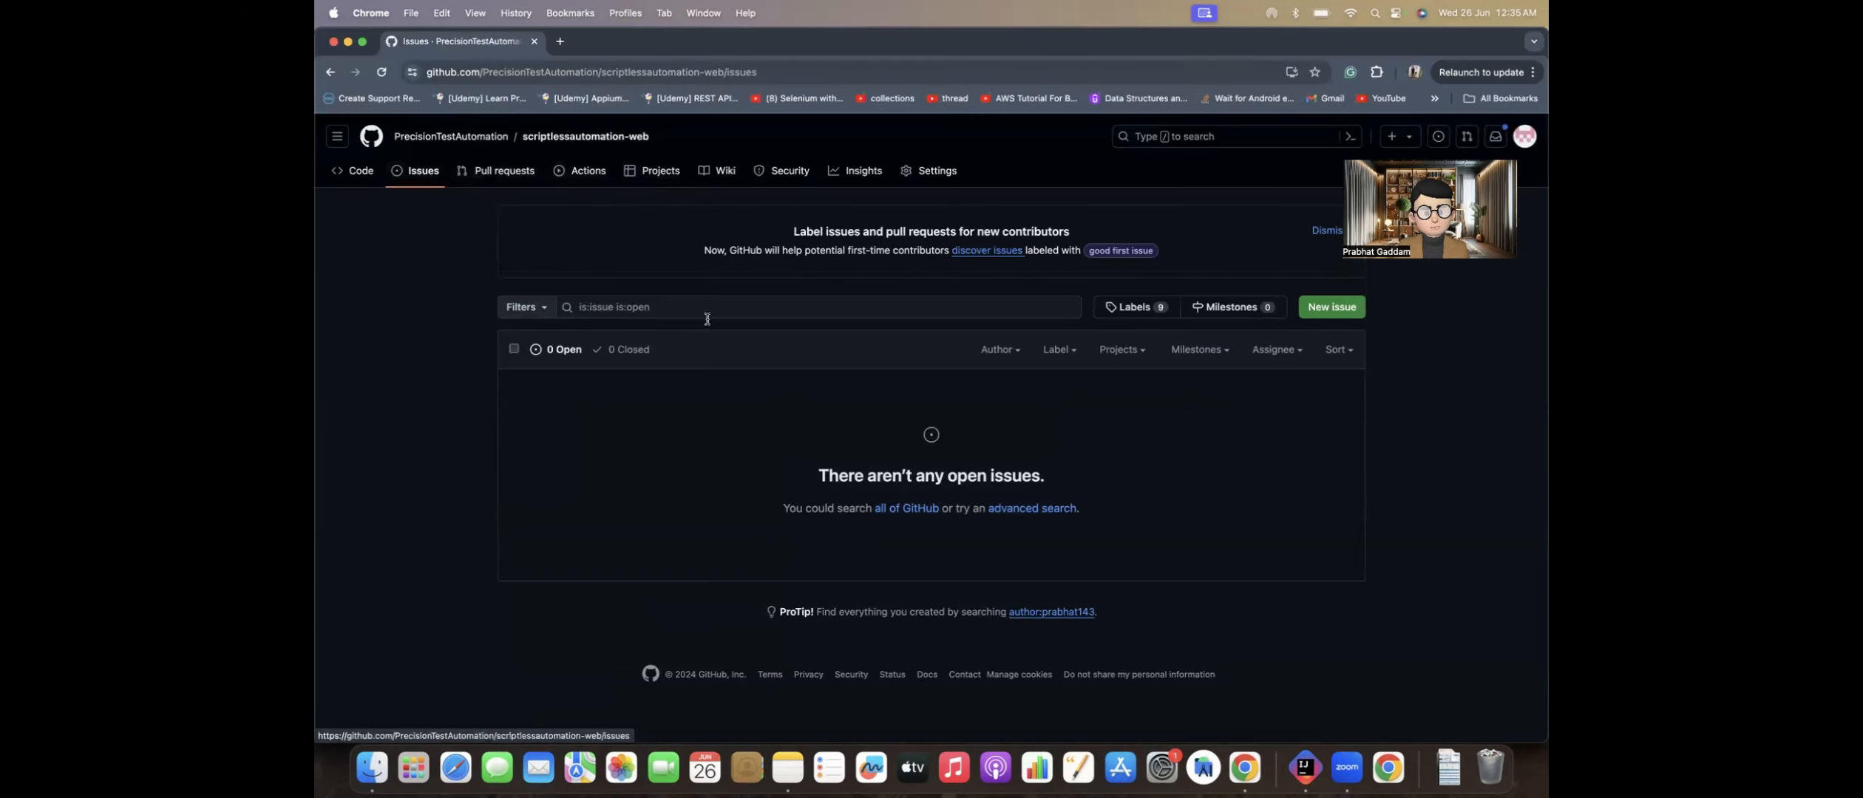
left_click(1335, 309)
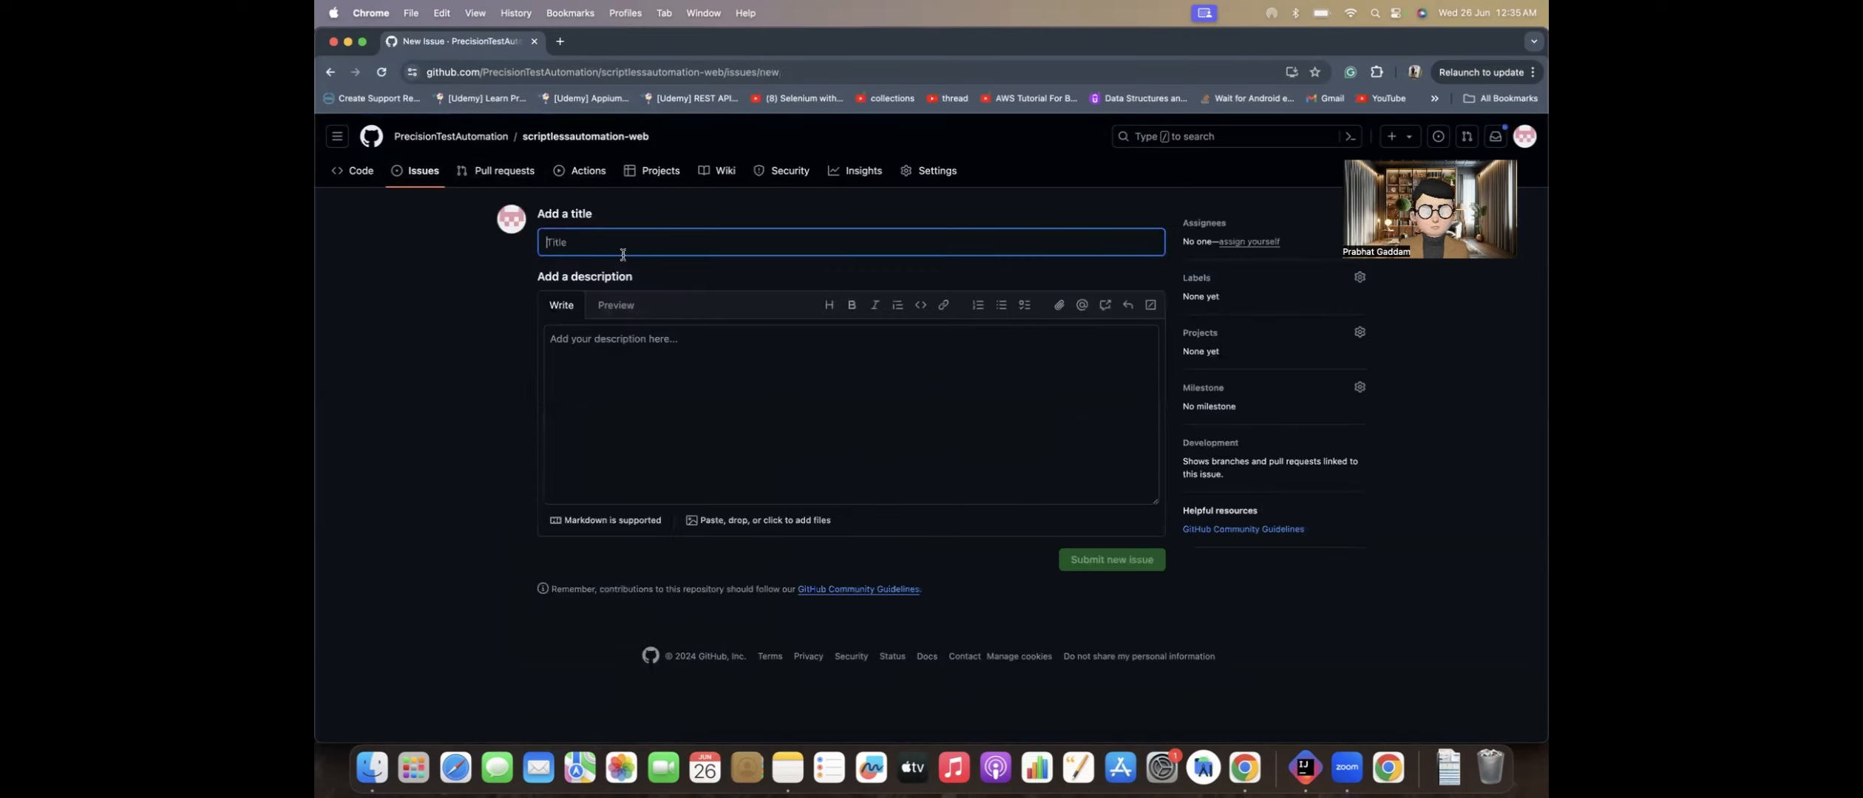
Step: Title the new issue "Nullpointer exception on giving Test_IDs which is not added in the testdata"
type("Nul")
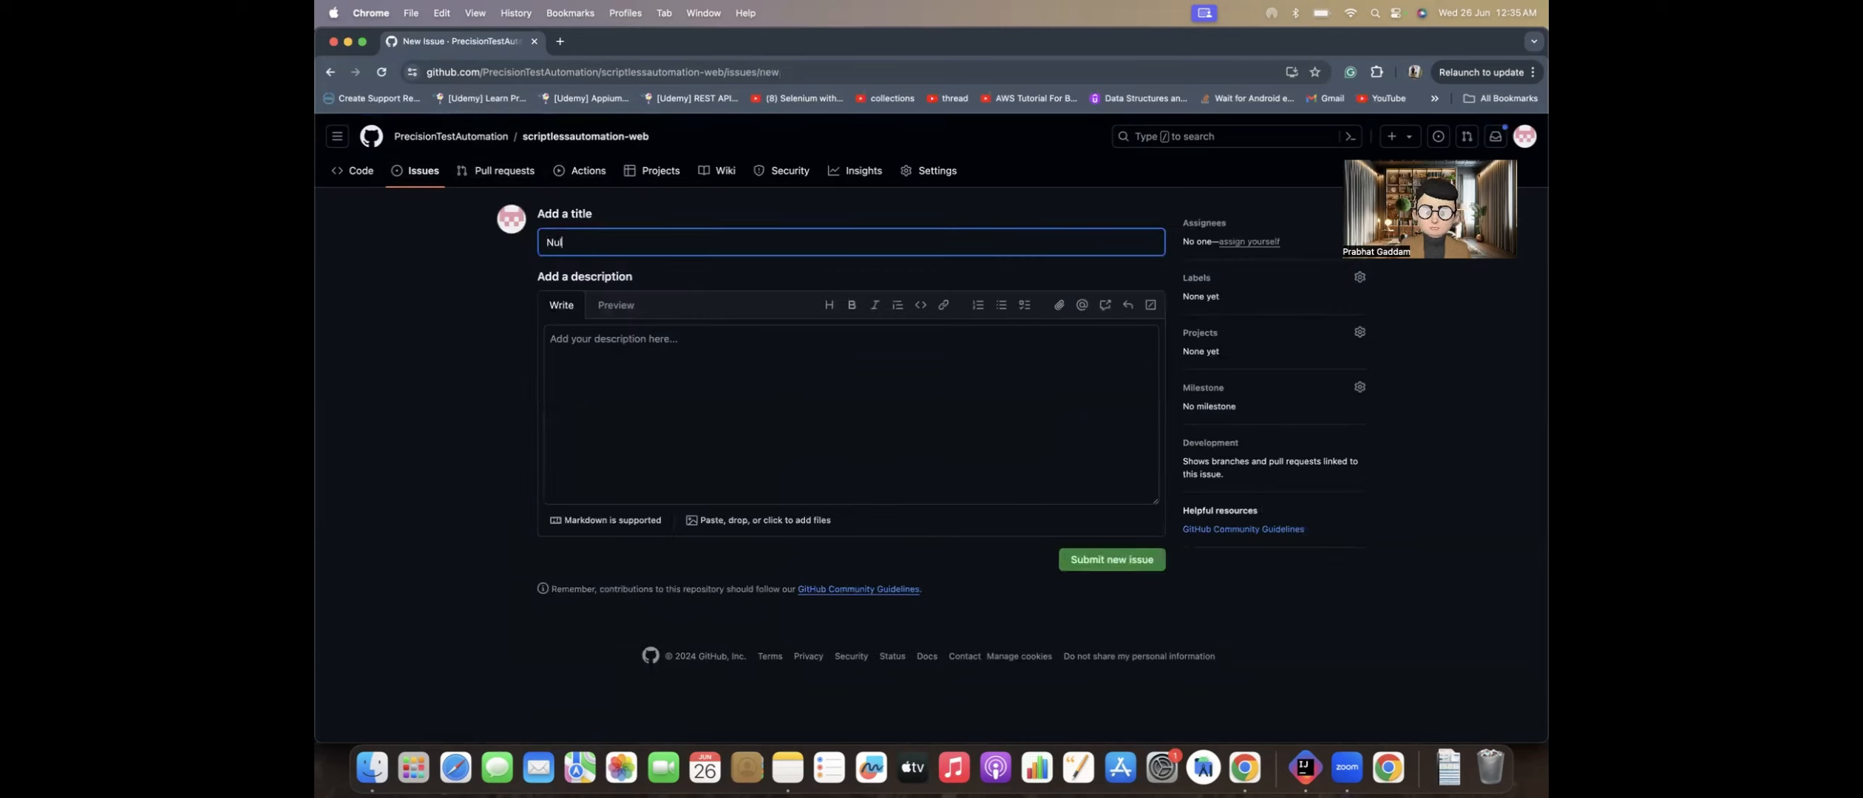
type("lpointer")
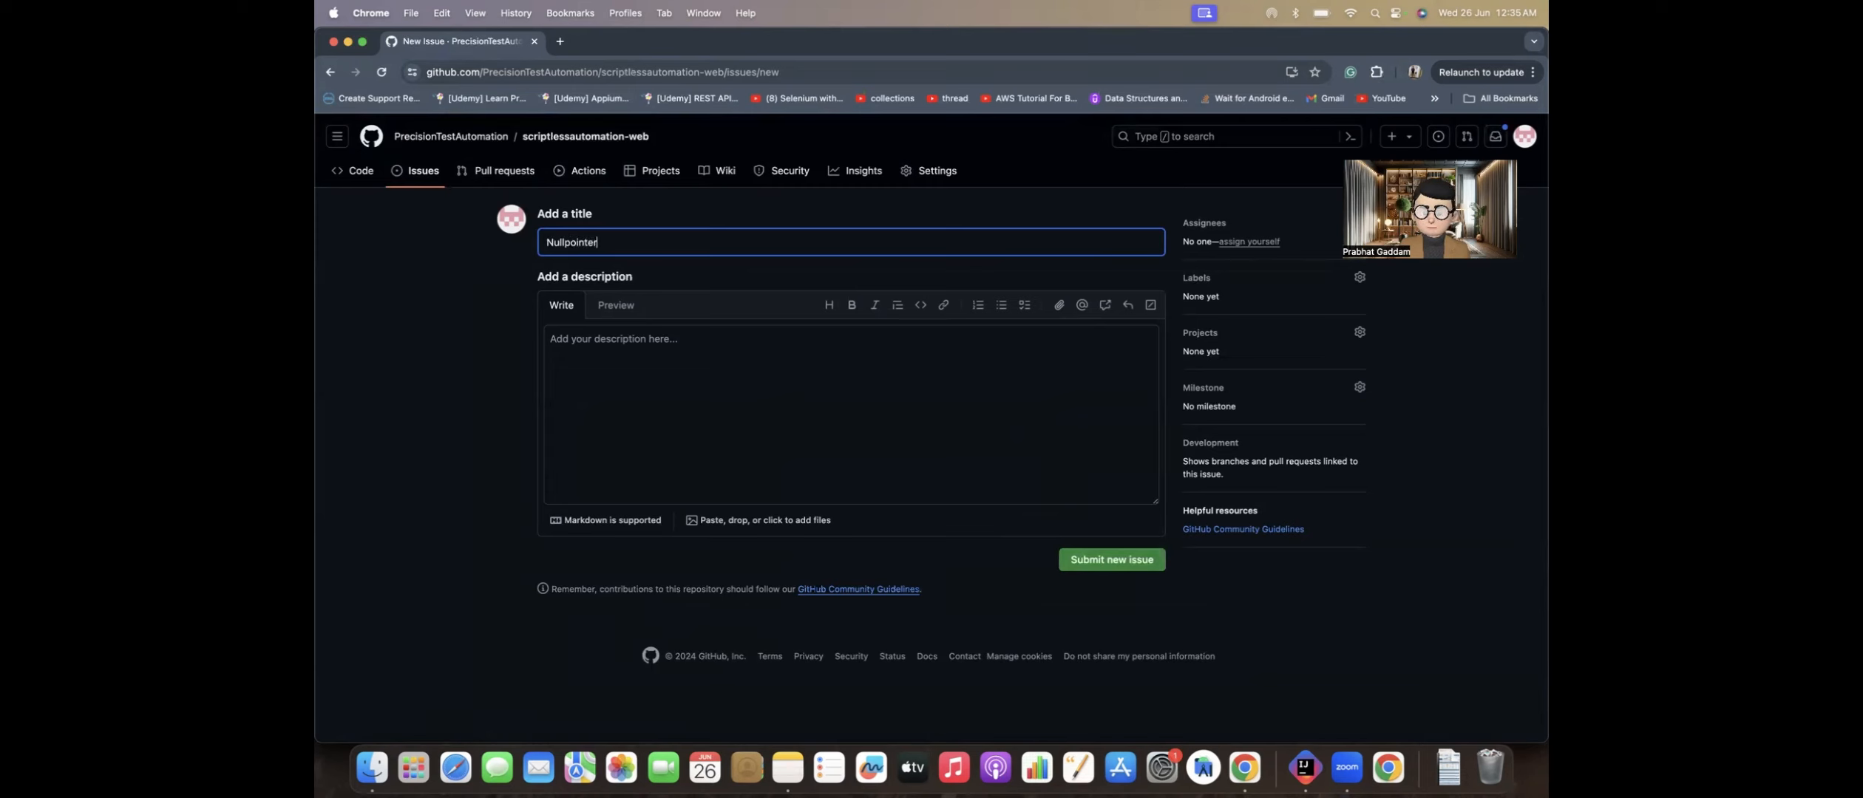
type(" excepti")
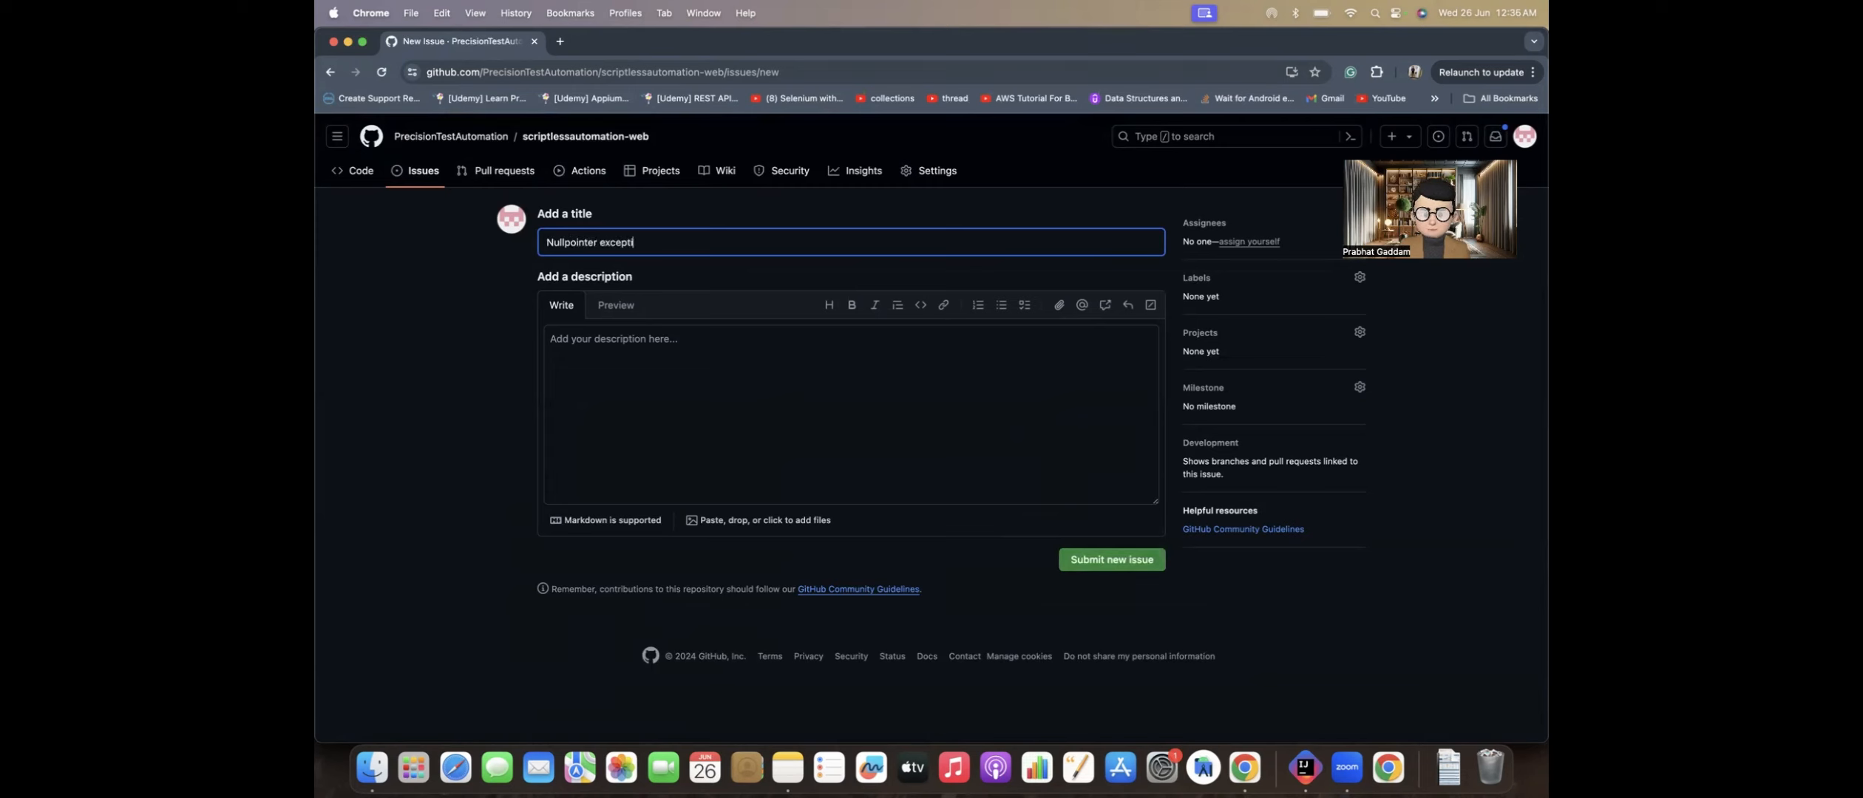
type("on on giving")
key("super+Tab")
key("super+Tab")
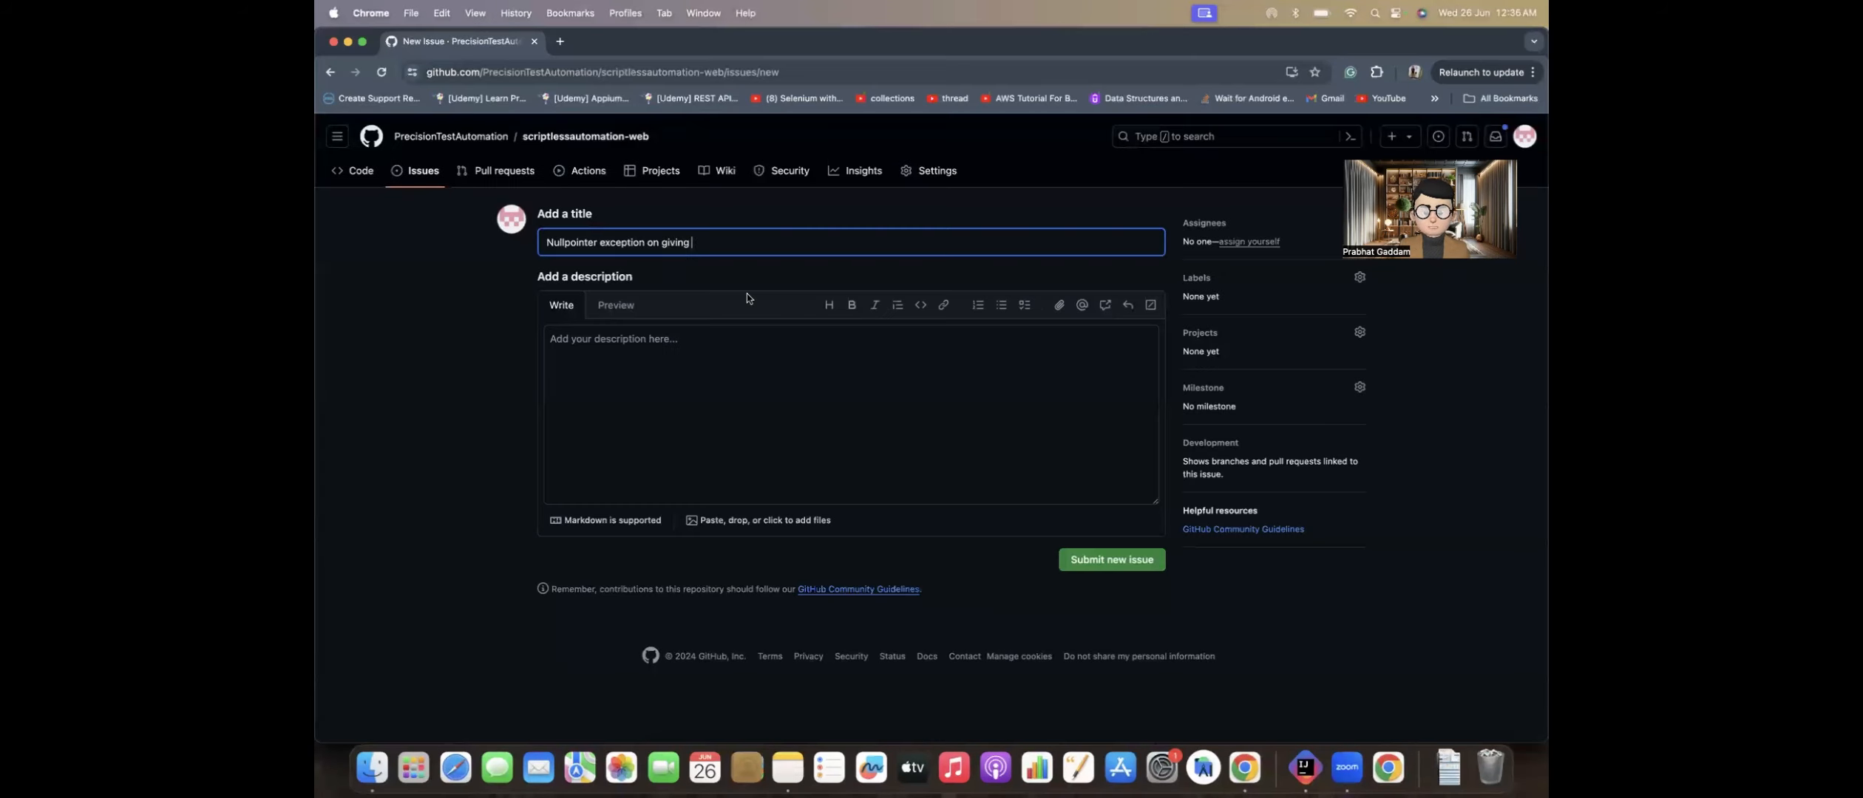
type("Test_IDs which is not ")
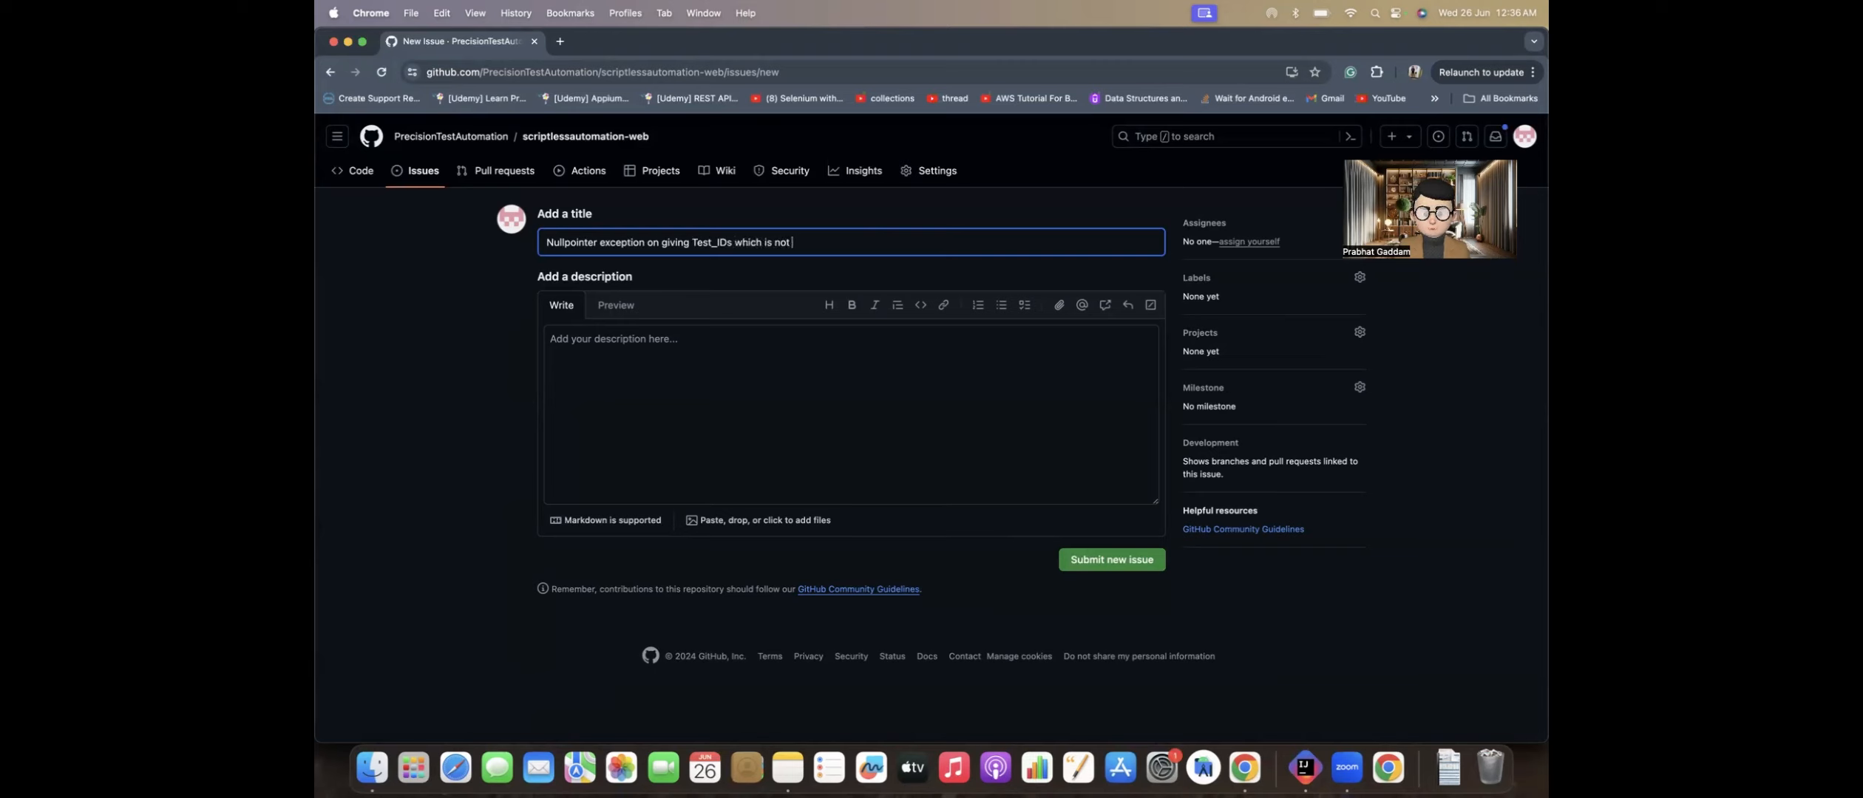
type("added in the testdata")
Step: Begin the issue description with "On adding Test_ID which is not added in testdata"
left_click(663, 342)
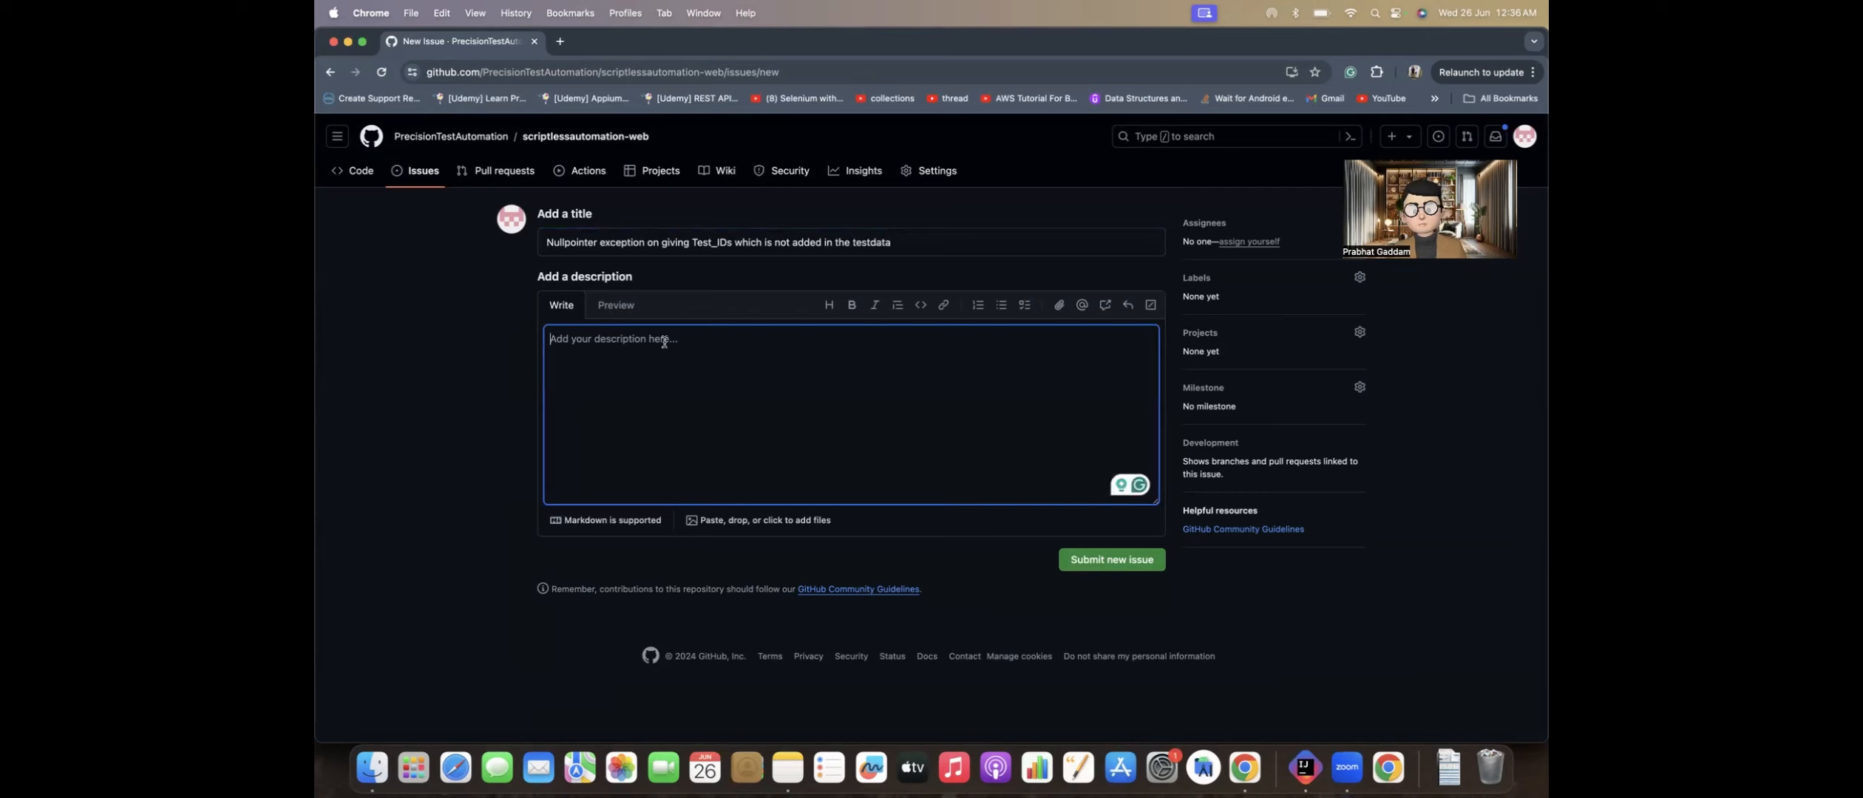
type("On")
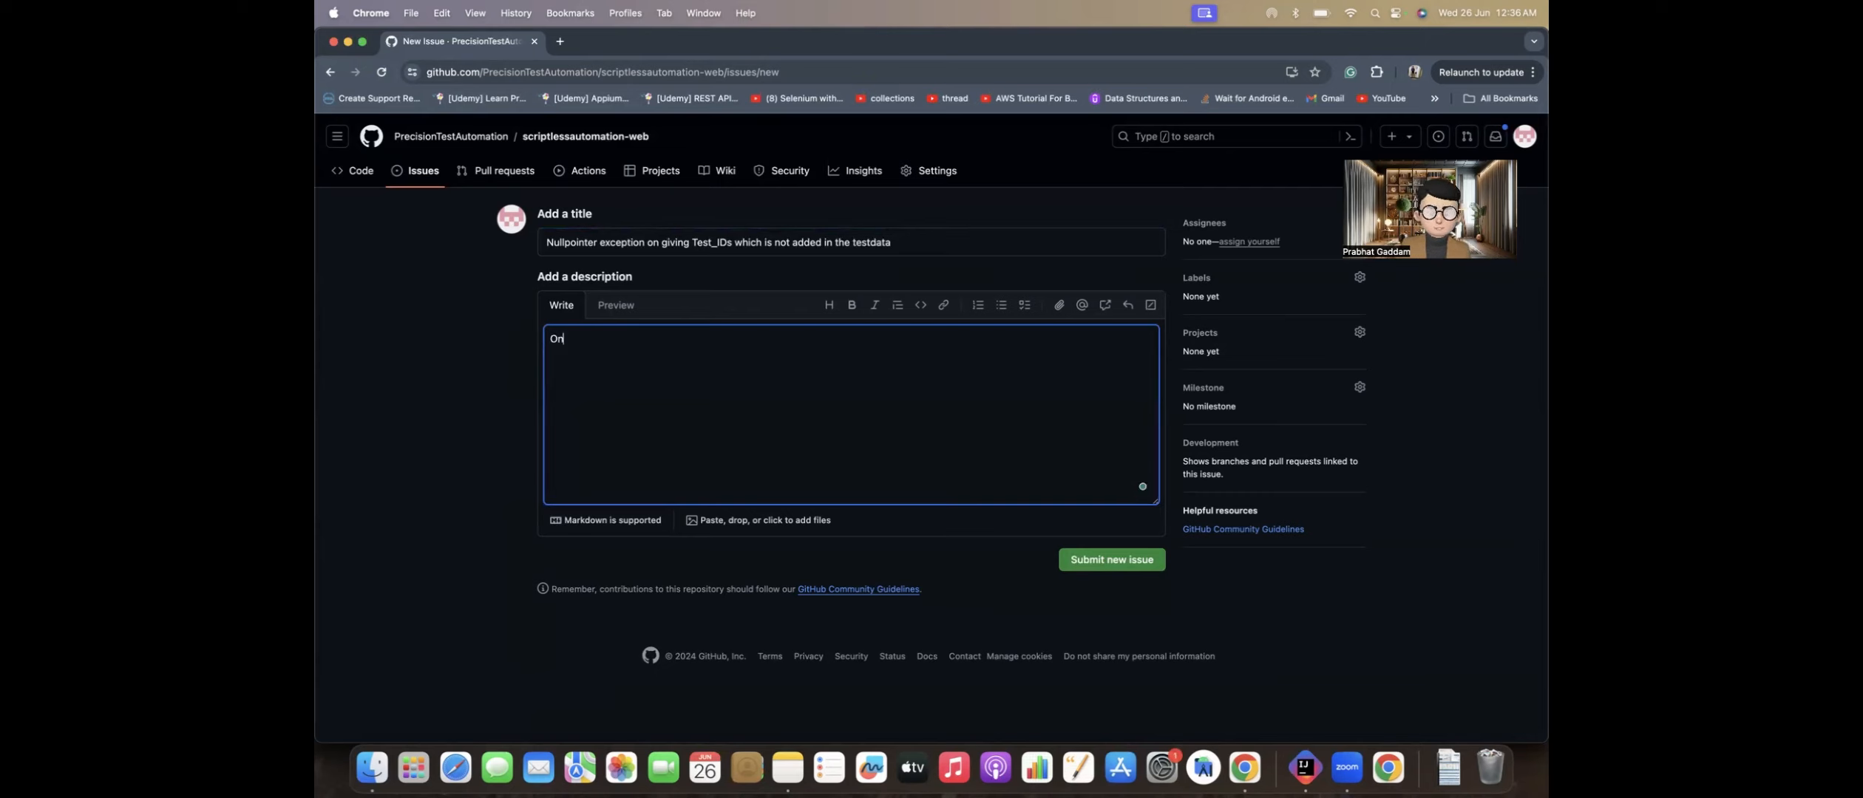
type(" adding invaluid")
key("BackSpace")
key("BackSpace")
key("BackSpace")
type("id or ")
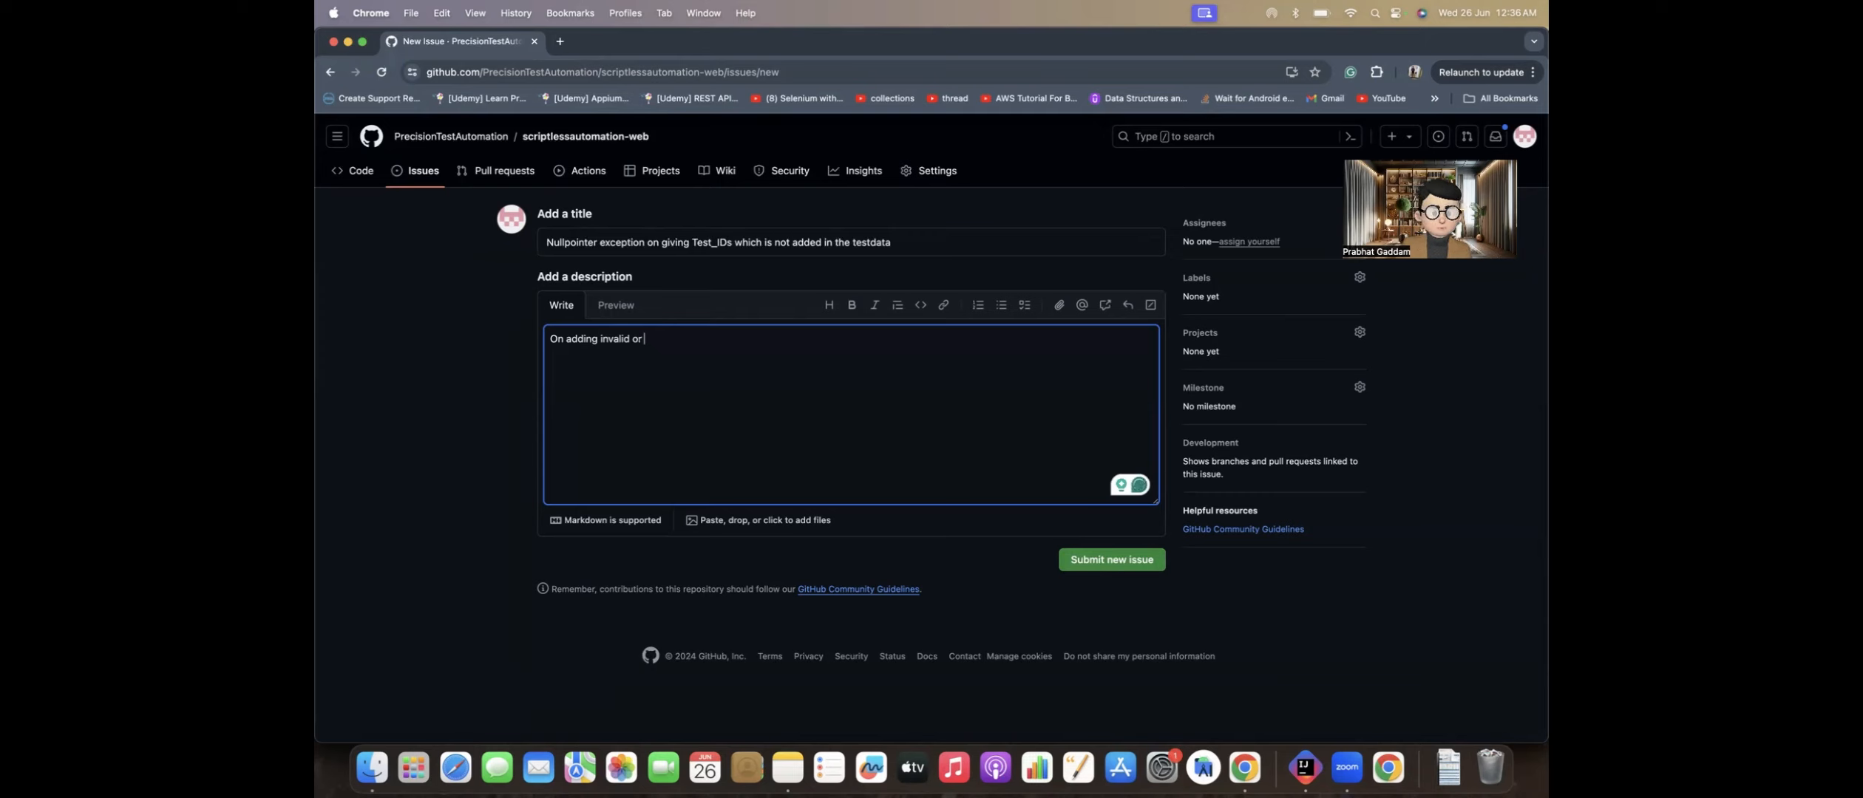
type("Tets")
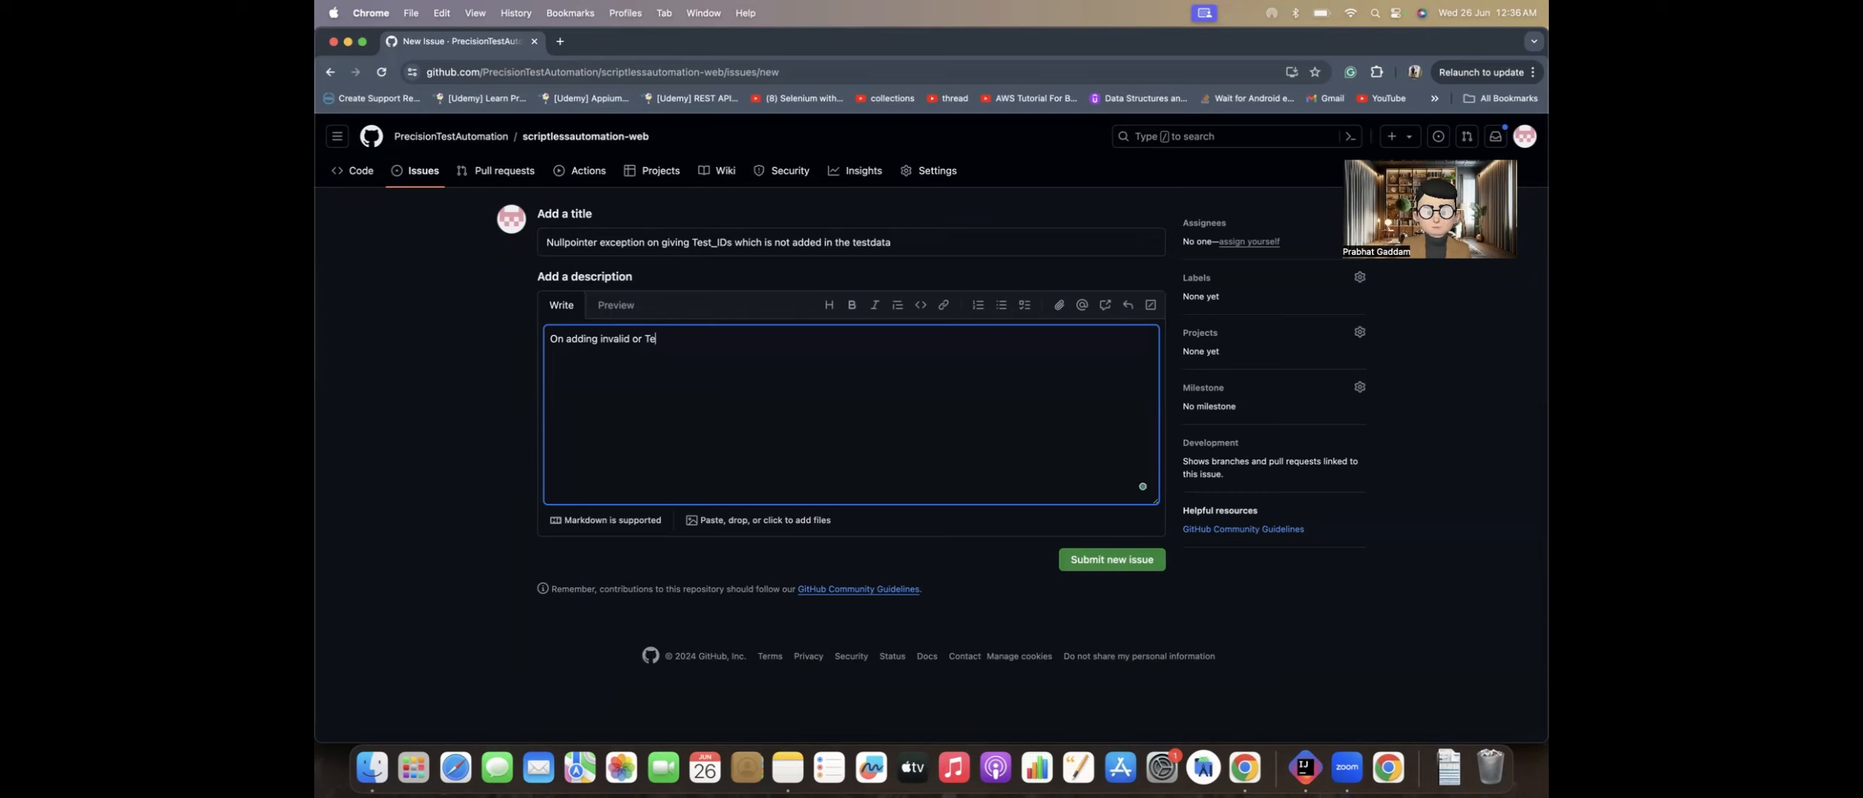
key("BackSpace")
key("BackSpace")
key("BackSpace")
key("BackSpace")
key("BackSpace")
key("BackSpace")
key("BackSpace")
key("BackSpace")
key("BackSpace")
key("BackSpace")
key("BackSpace")
key("BackSpace")
key("BackSpace")
type("Test")
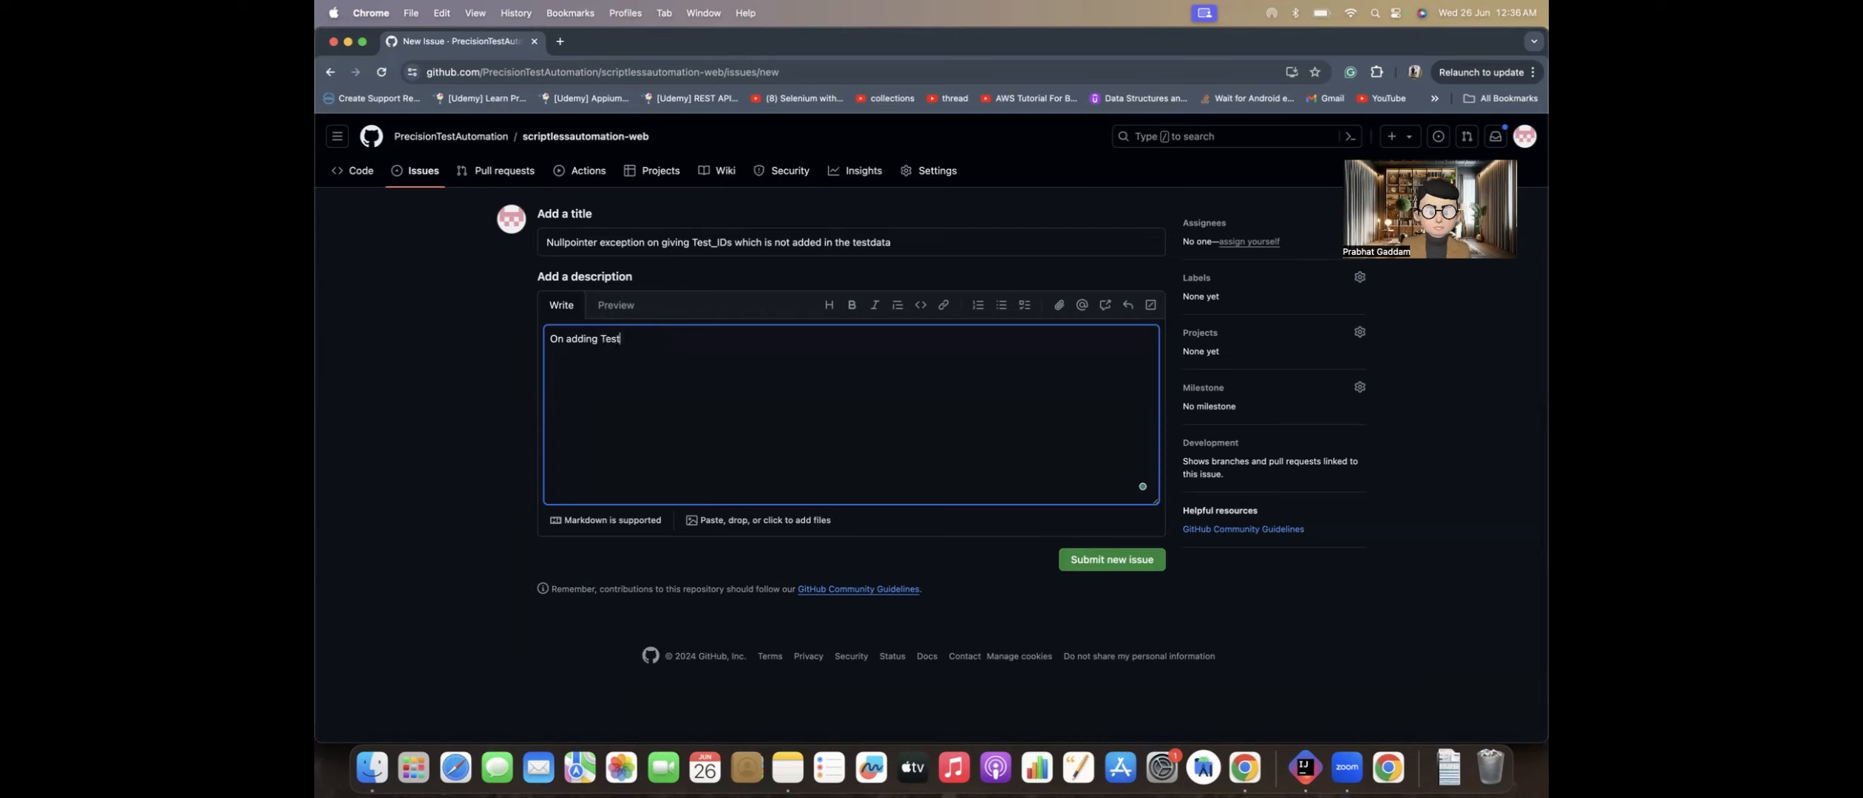
type("_ID which is not add")
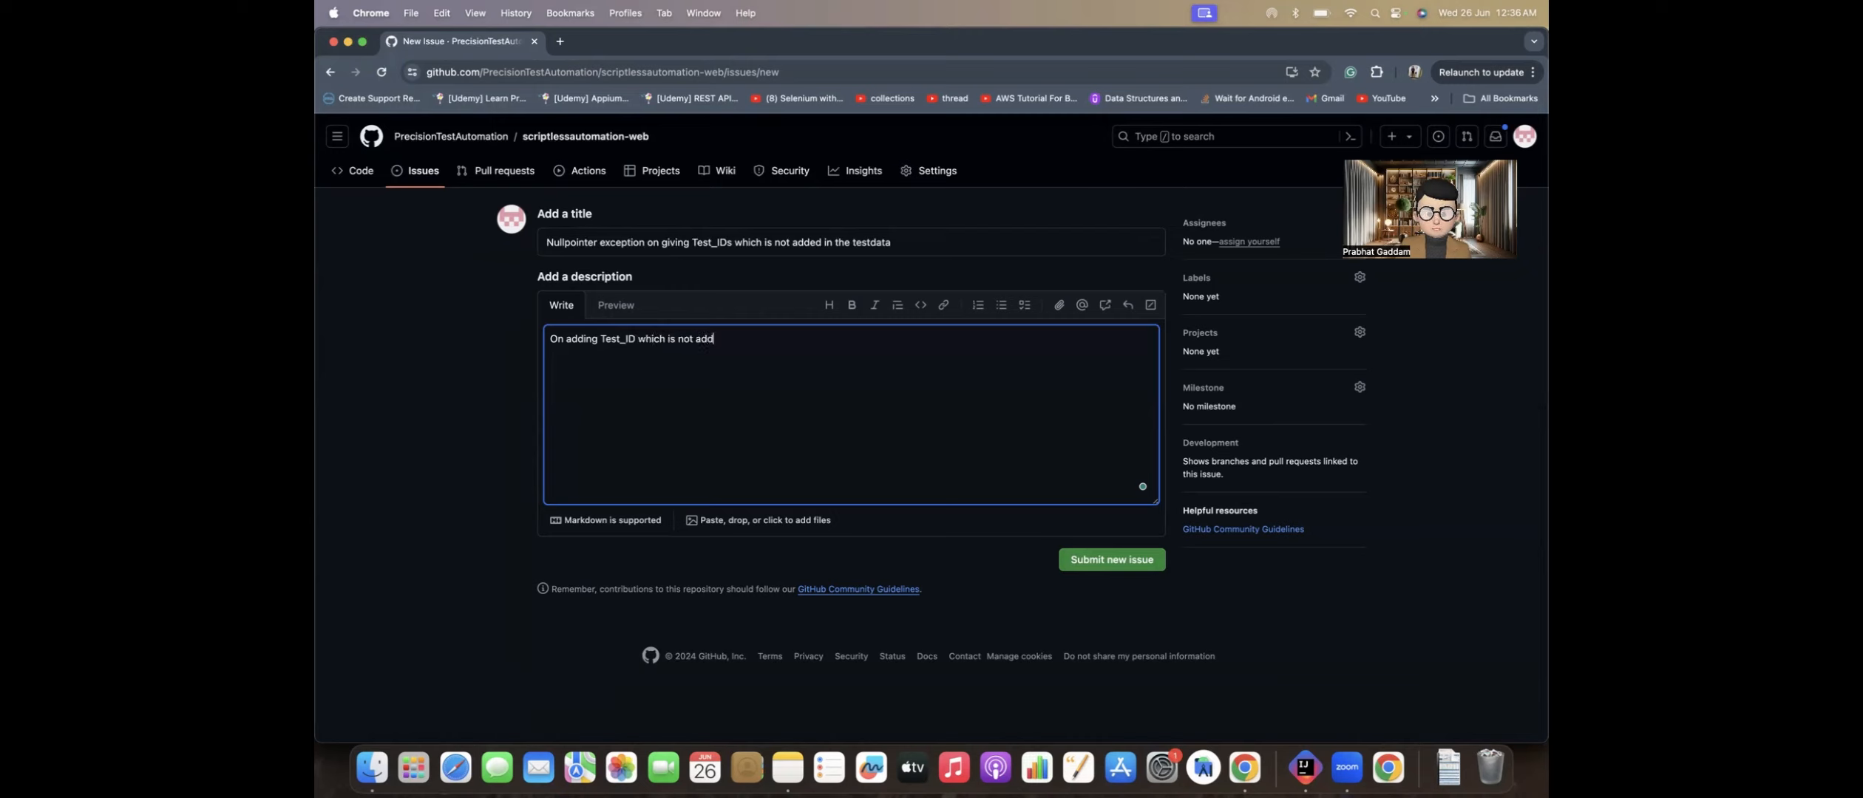
type("ed in testdata")
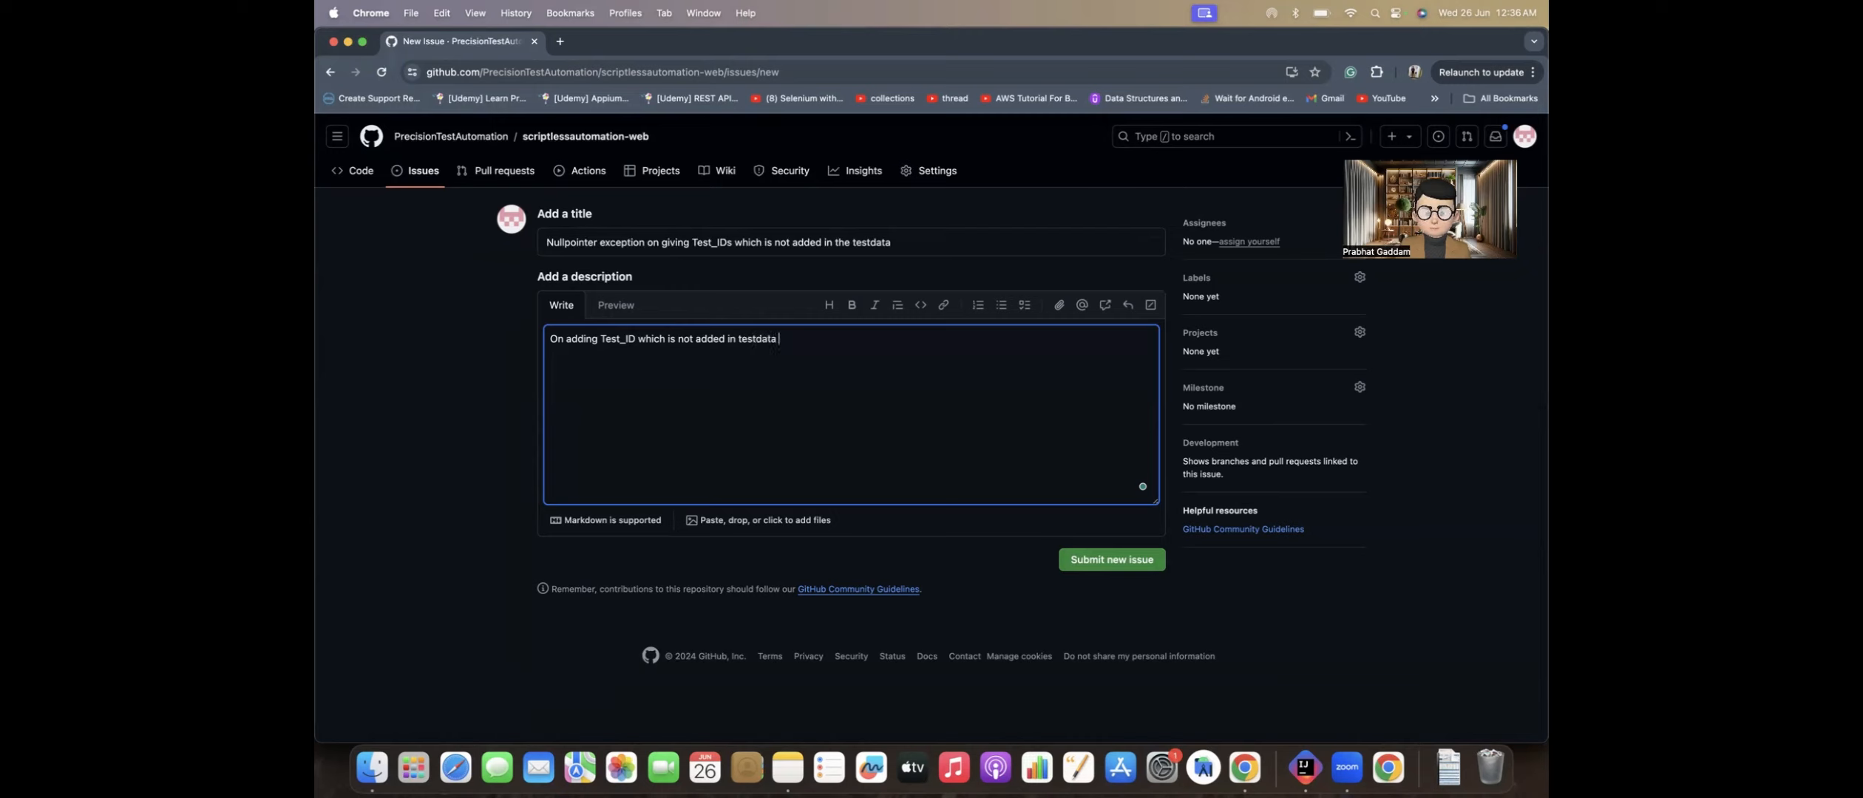
type(", automation ")
type("is throw")
type("ing ")
type("nullpoinye")
Step: Finish the description's first sentence with ", automation is throwing nullpointer exception."
key("BackSpace")
key("BackSpace")
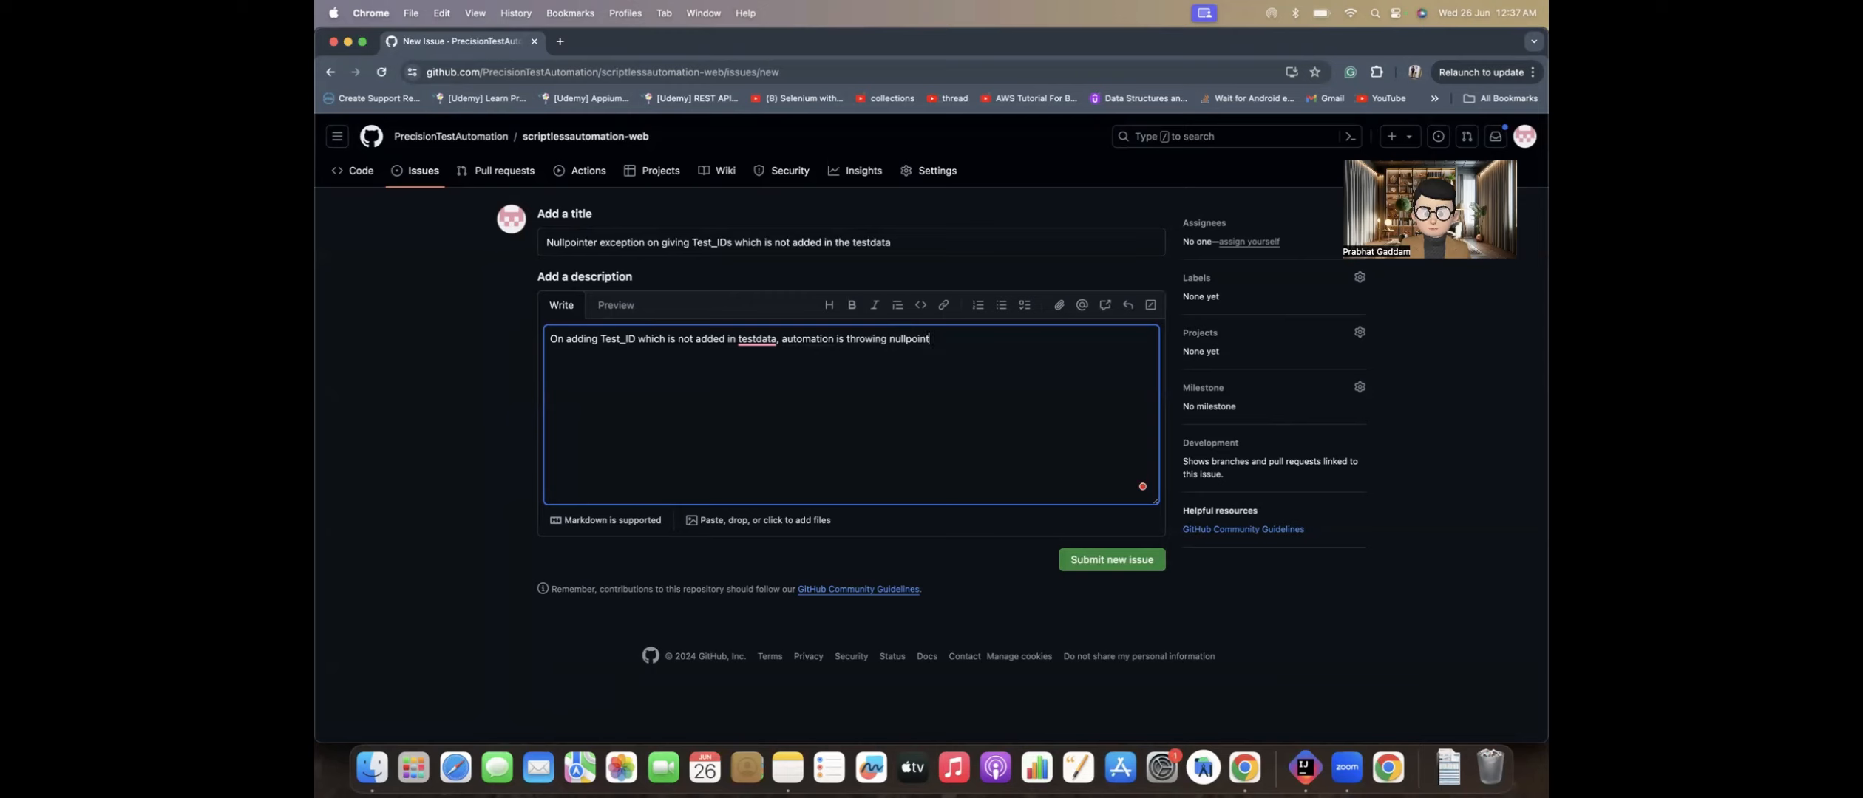
type("ter exception. In ")
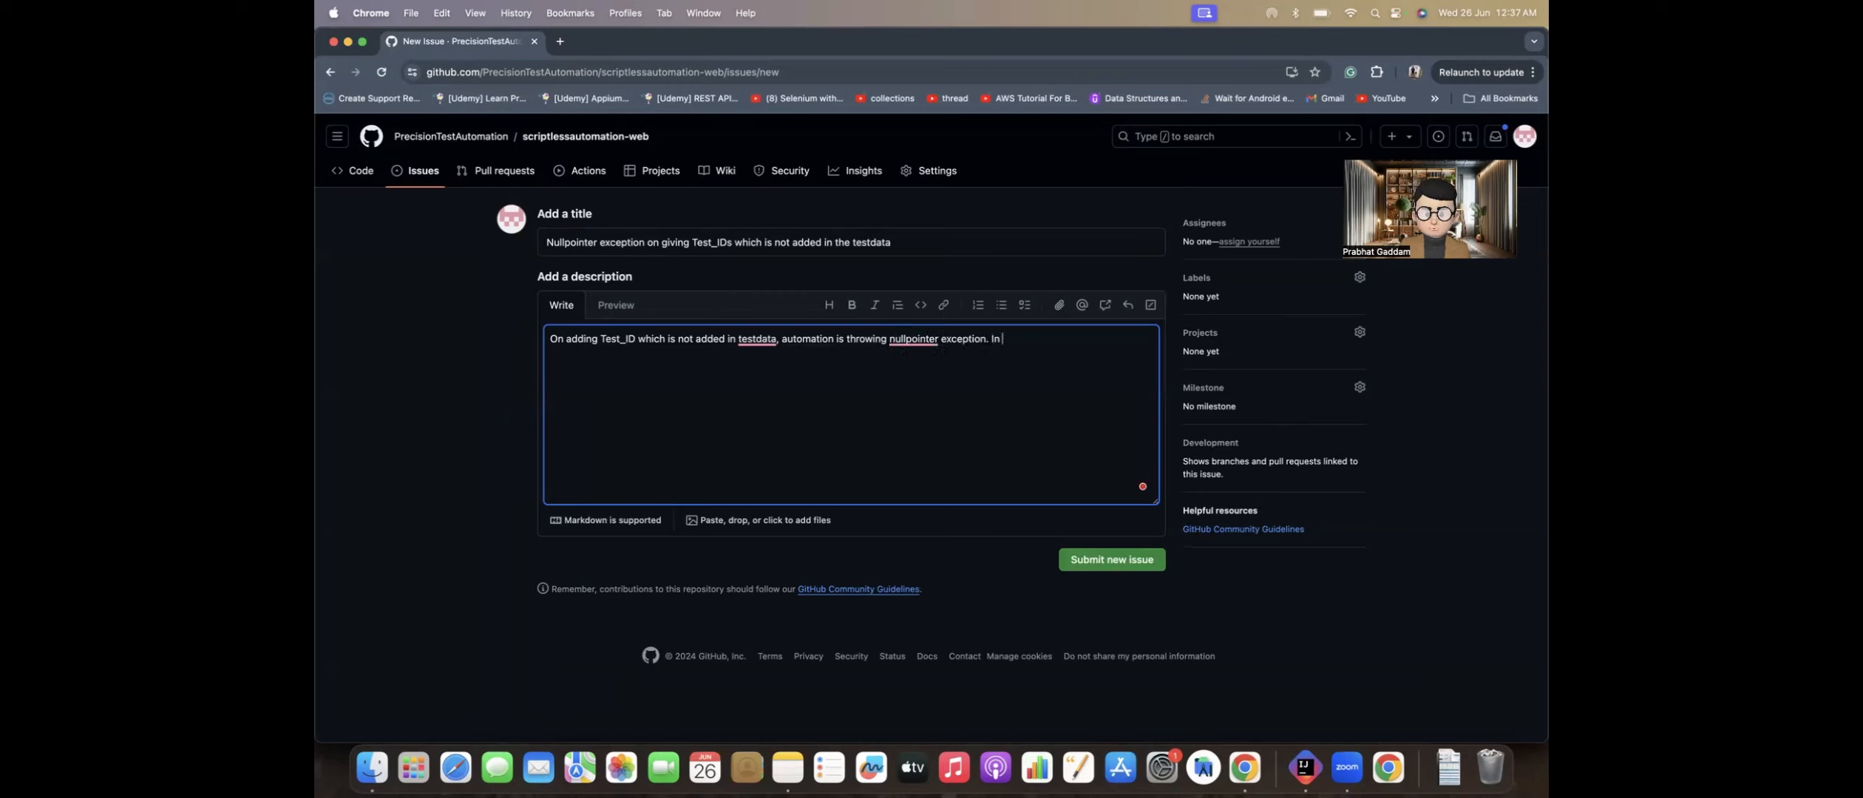
type("such cases automation")
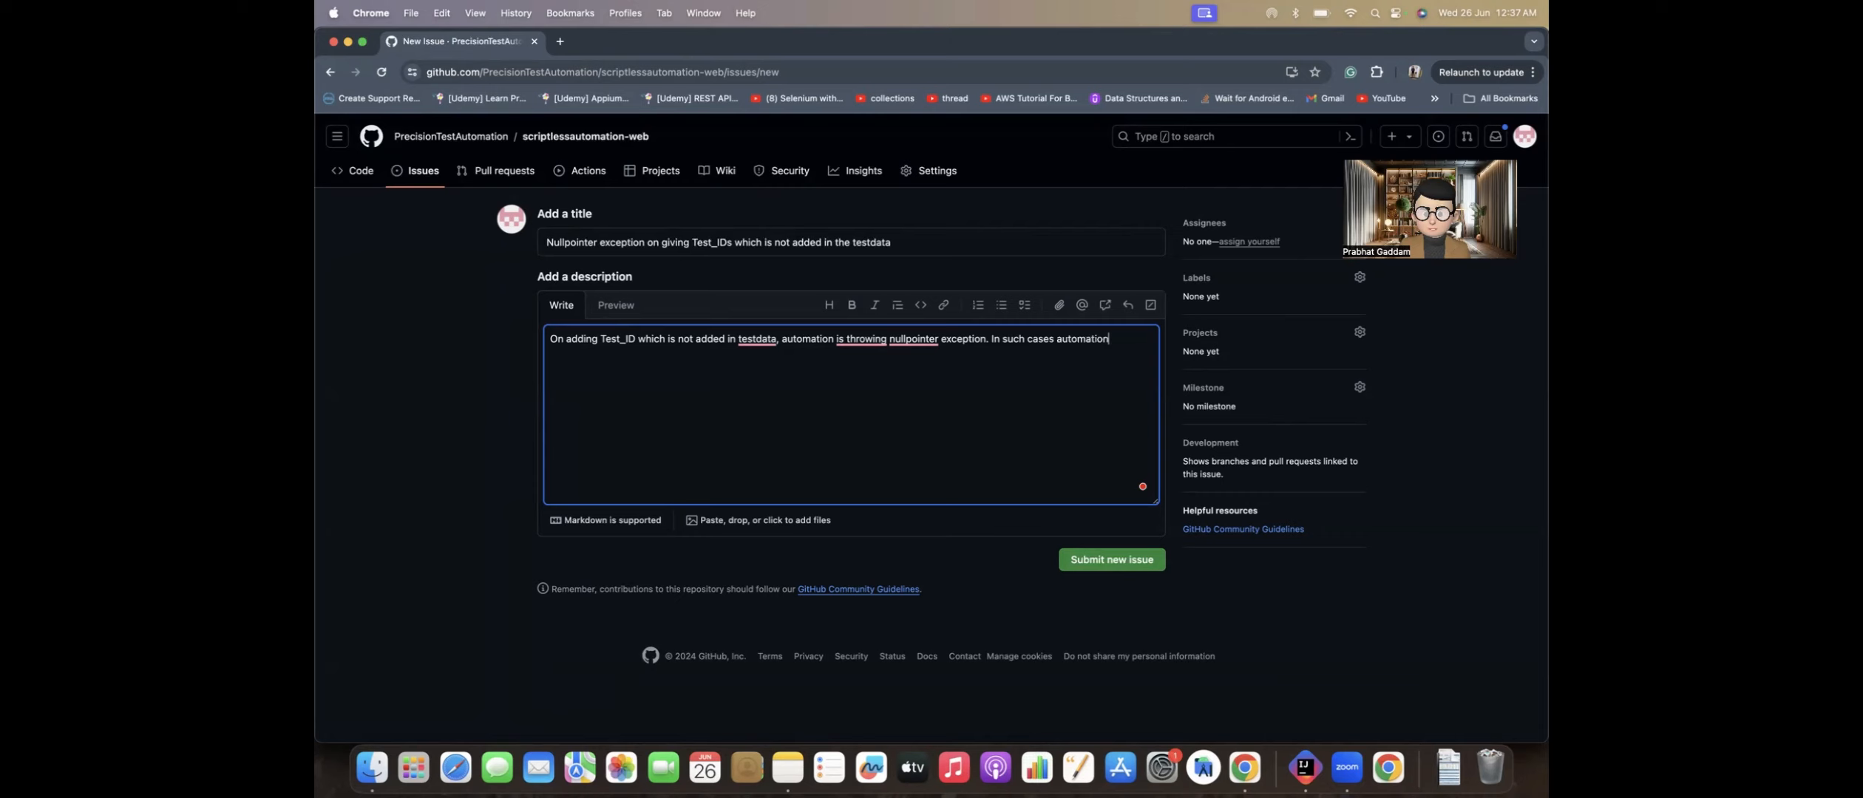
type(" shou")
type("ld throw w")
type("error sayinf")
type(" t")
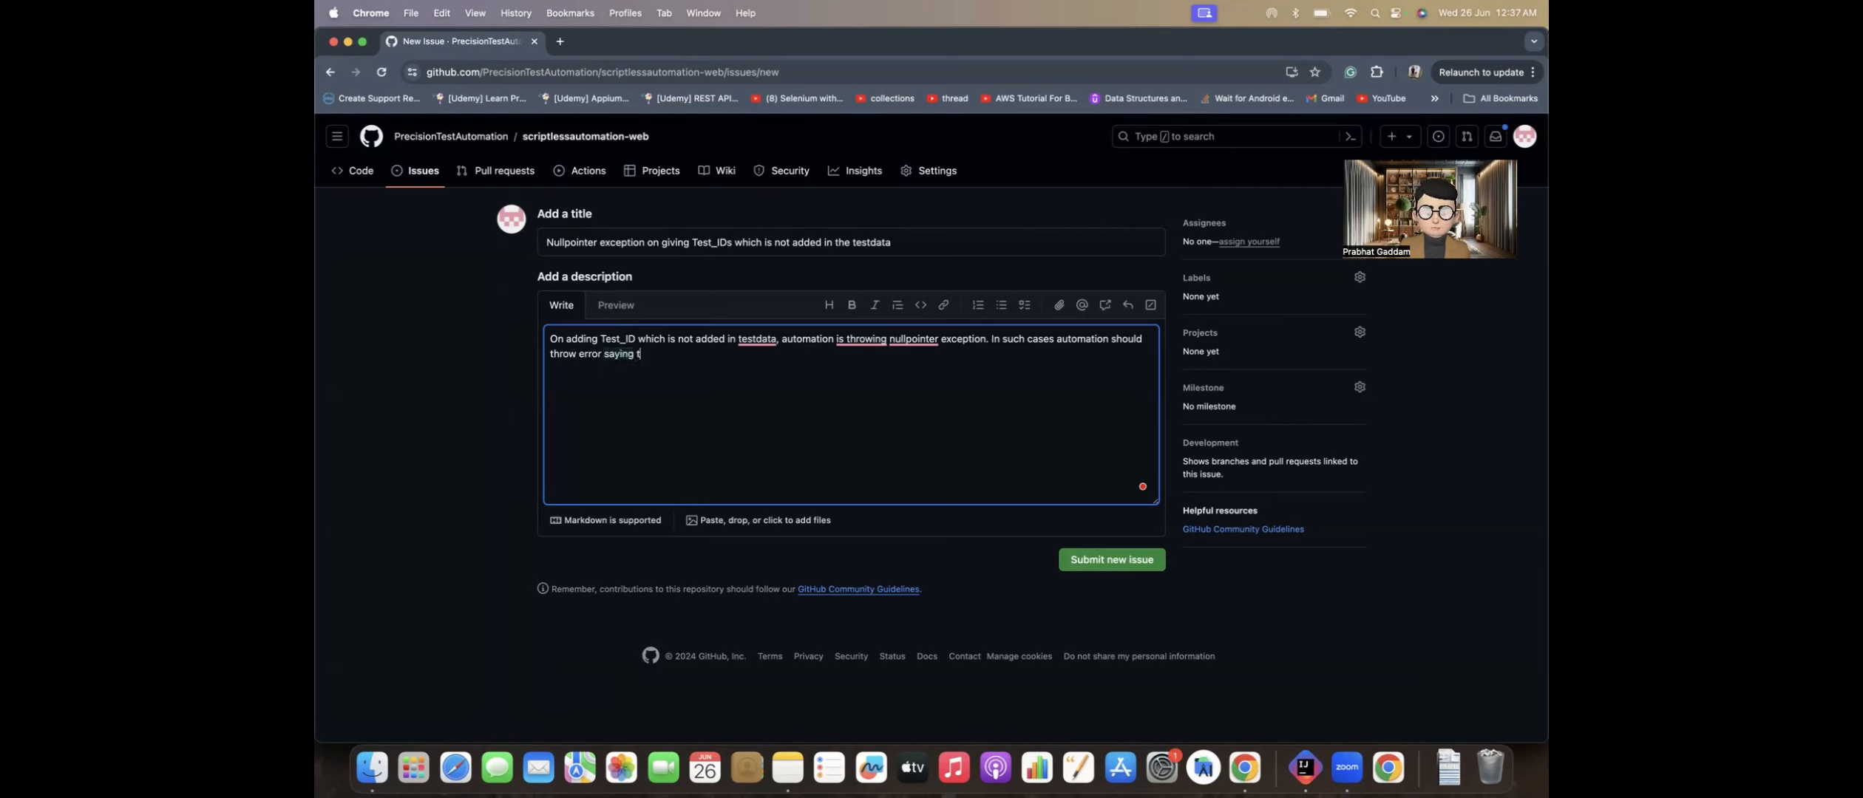
type("est cases")
type("ID not found")
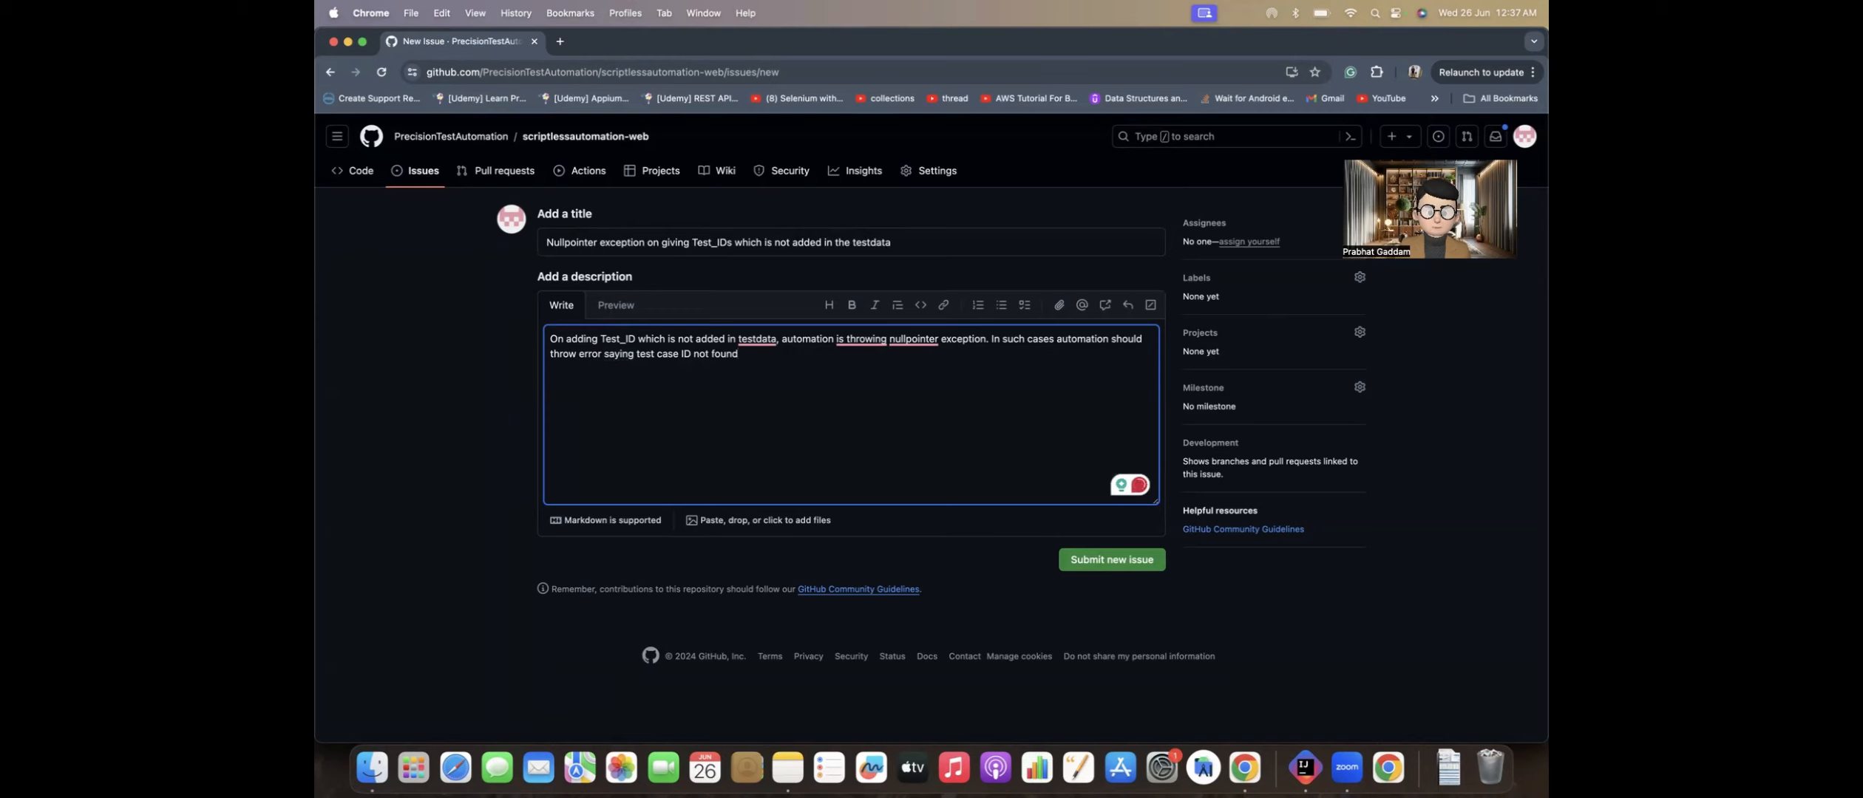
Step: Add the sentence "In such cases automation should throw error saying test case ID not found or not implemented yet." to the description
type("or not ")
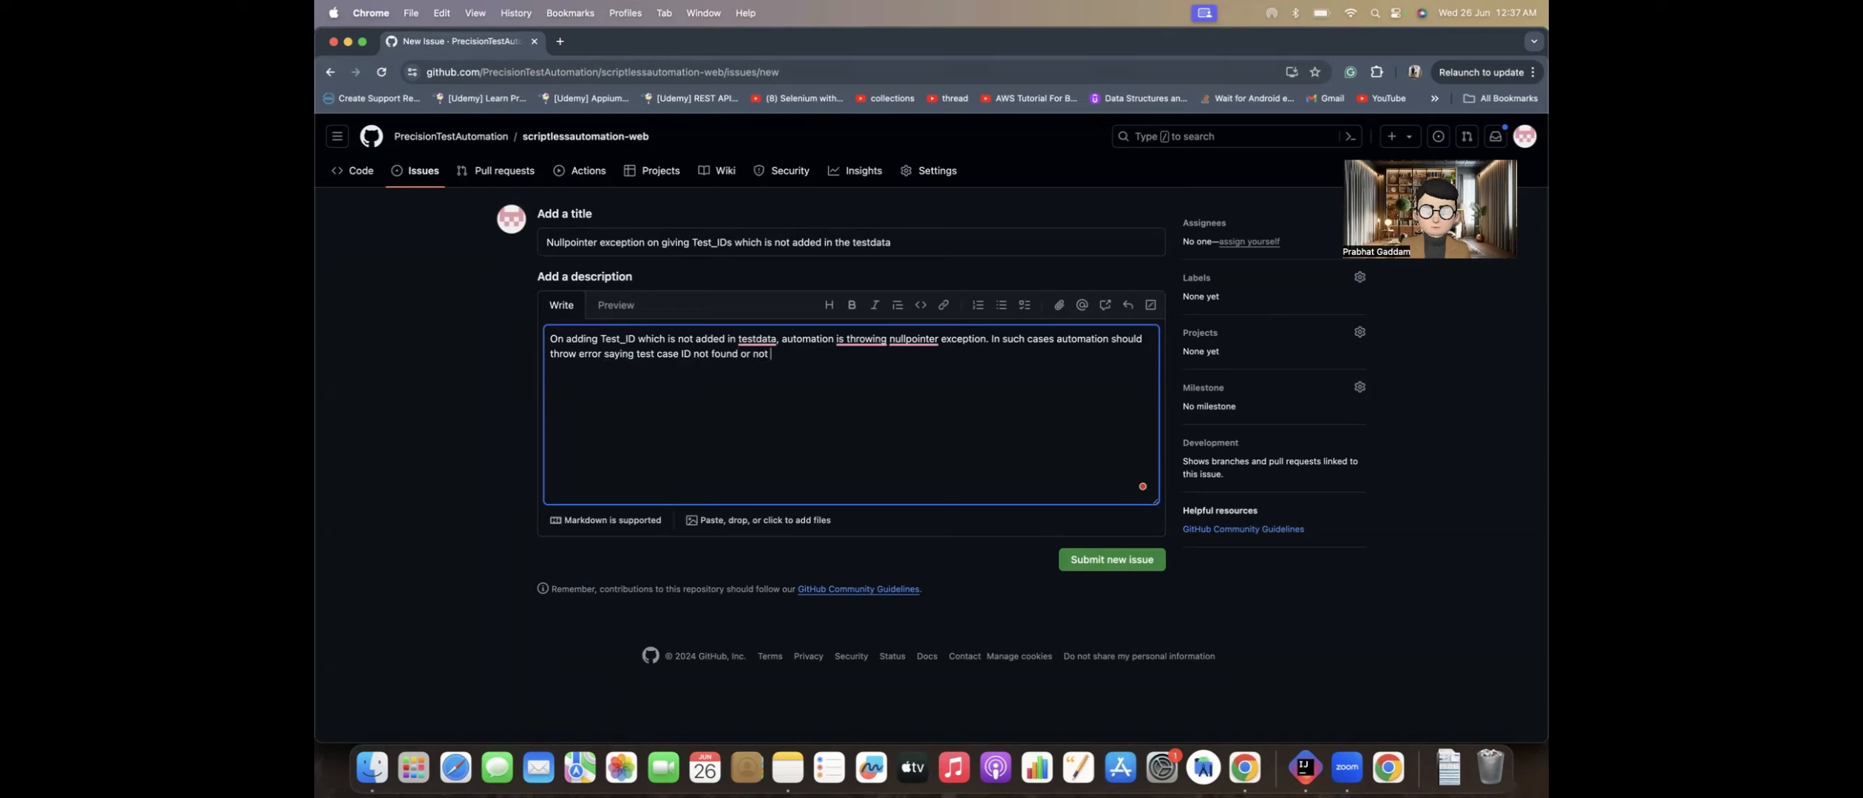
type("implemented yet.")
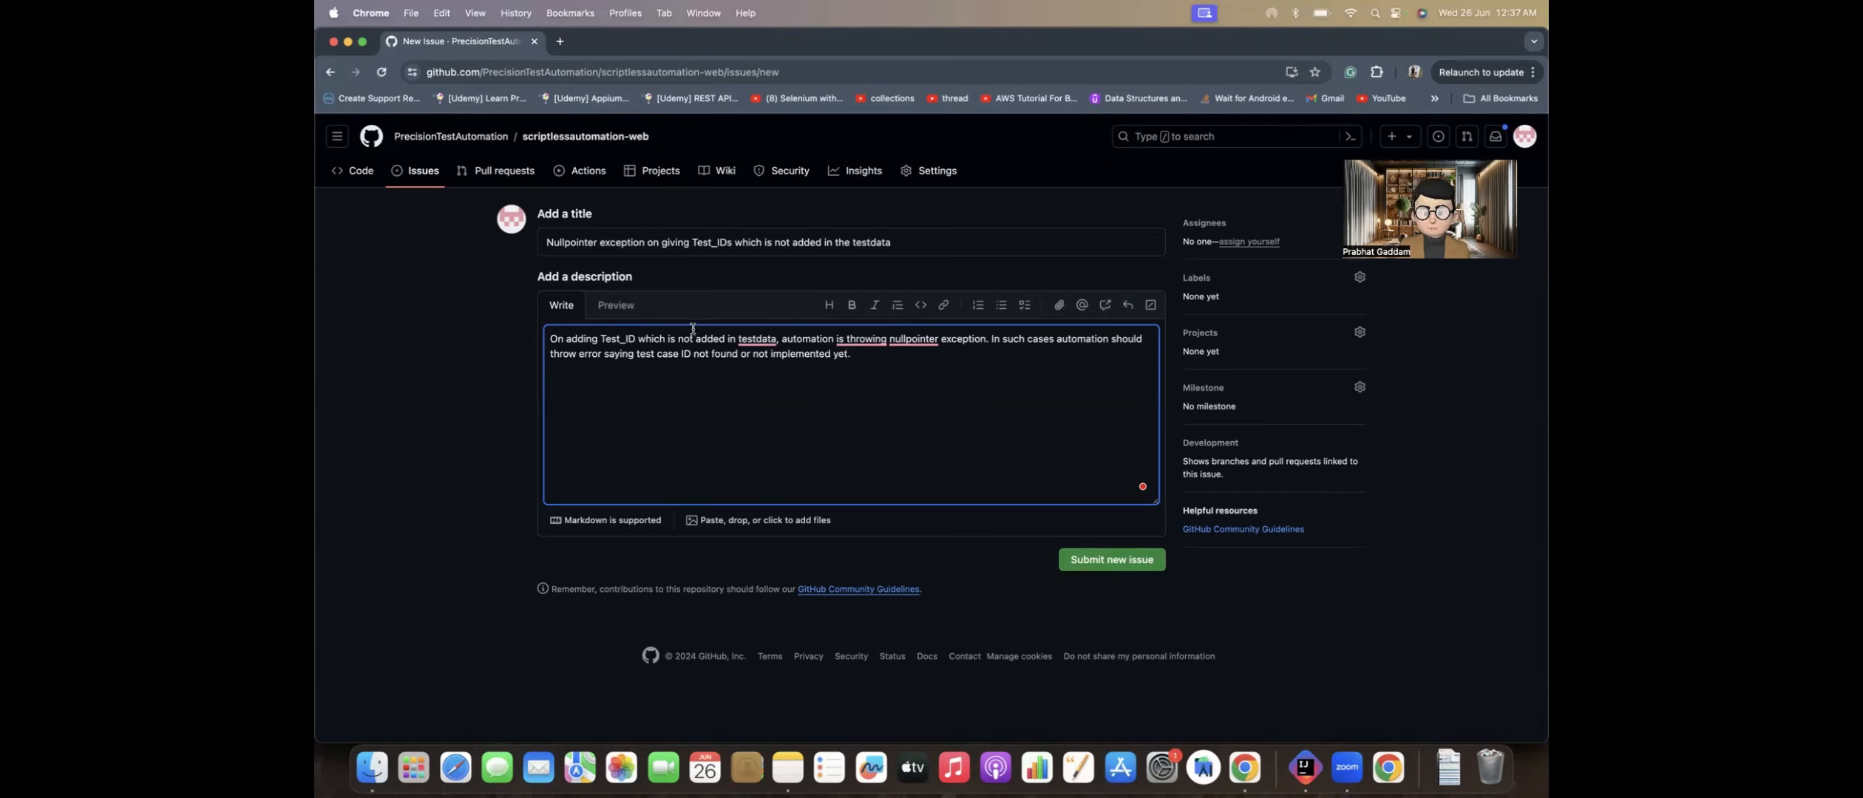
Step: Accept the Grammarly corrections "test data", "throws" and "null pointer", and rephrase the first sentence to start with "Automation throws null pointer exception"
left_click(763, 364)
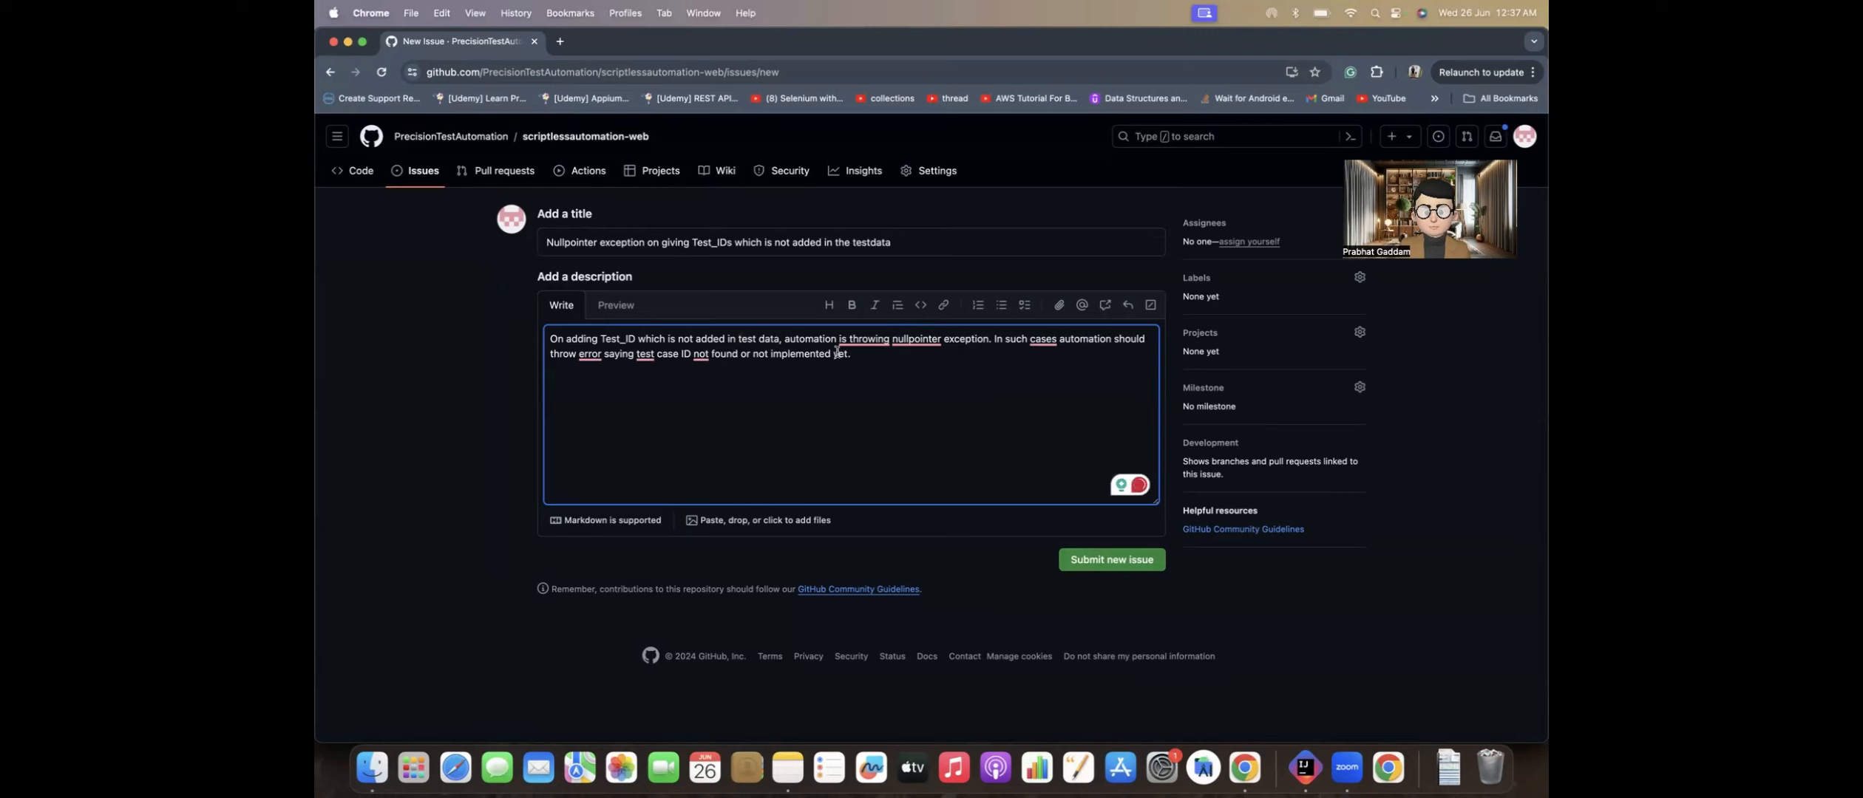
mouse_move(858, 341)
left_click(860, 373)
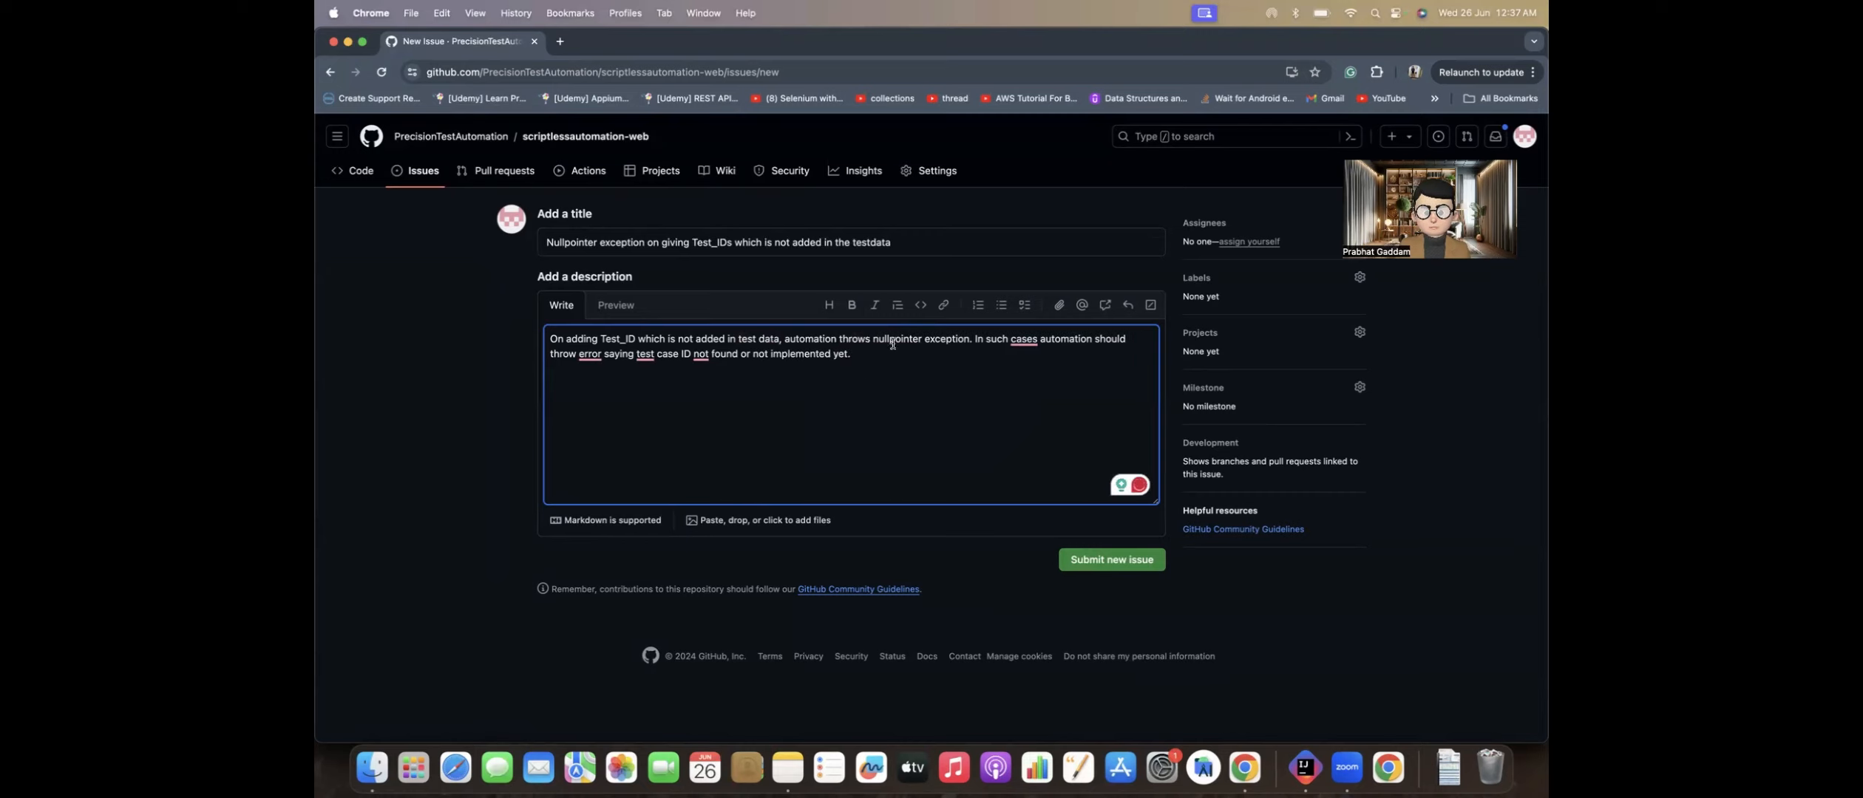
mouse_move(894, 342)
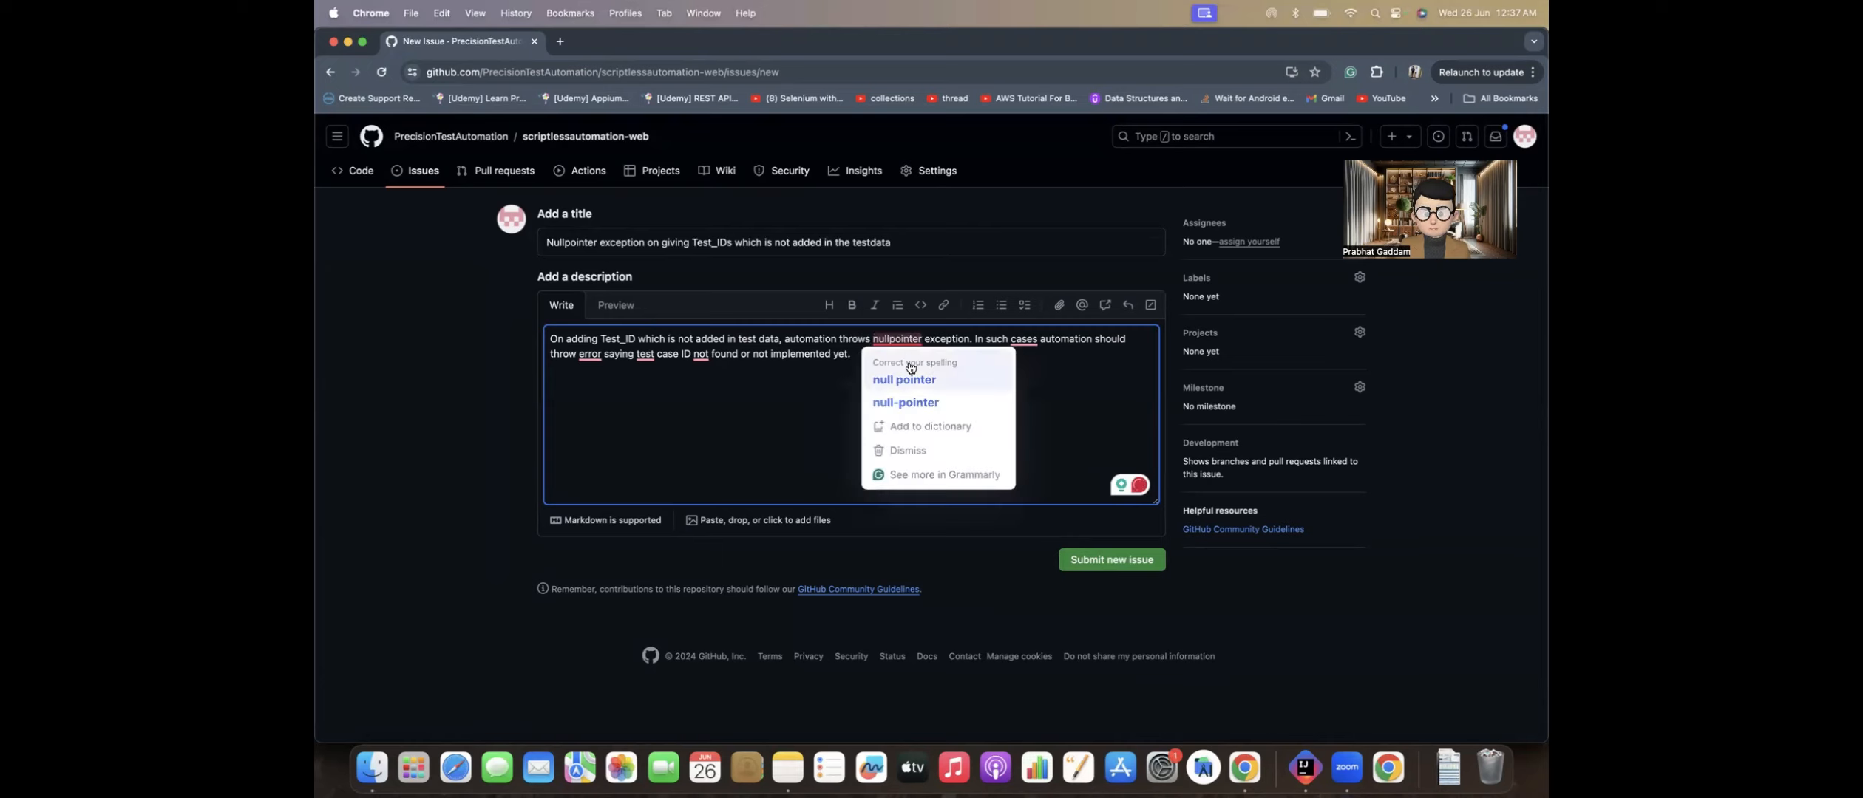
left_click(908, 379)
mouse_move(1018, 340)
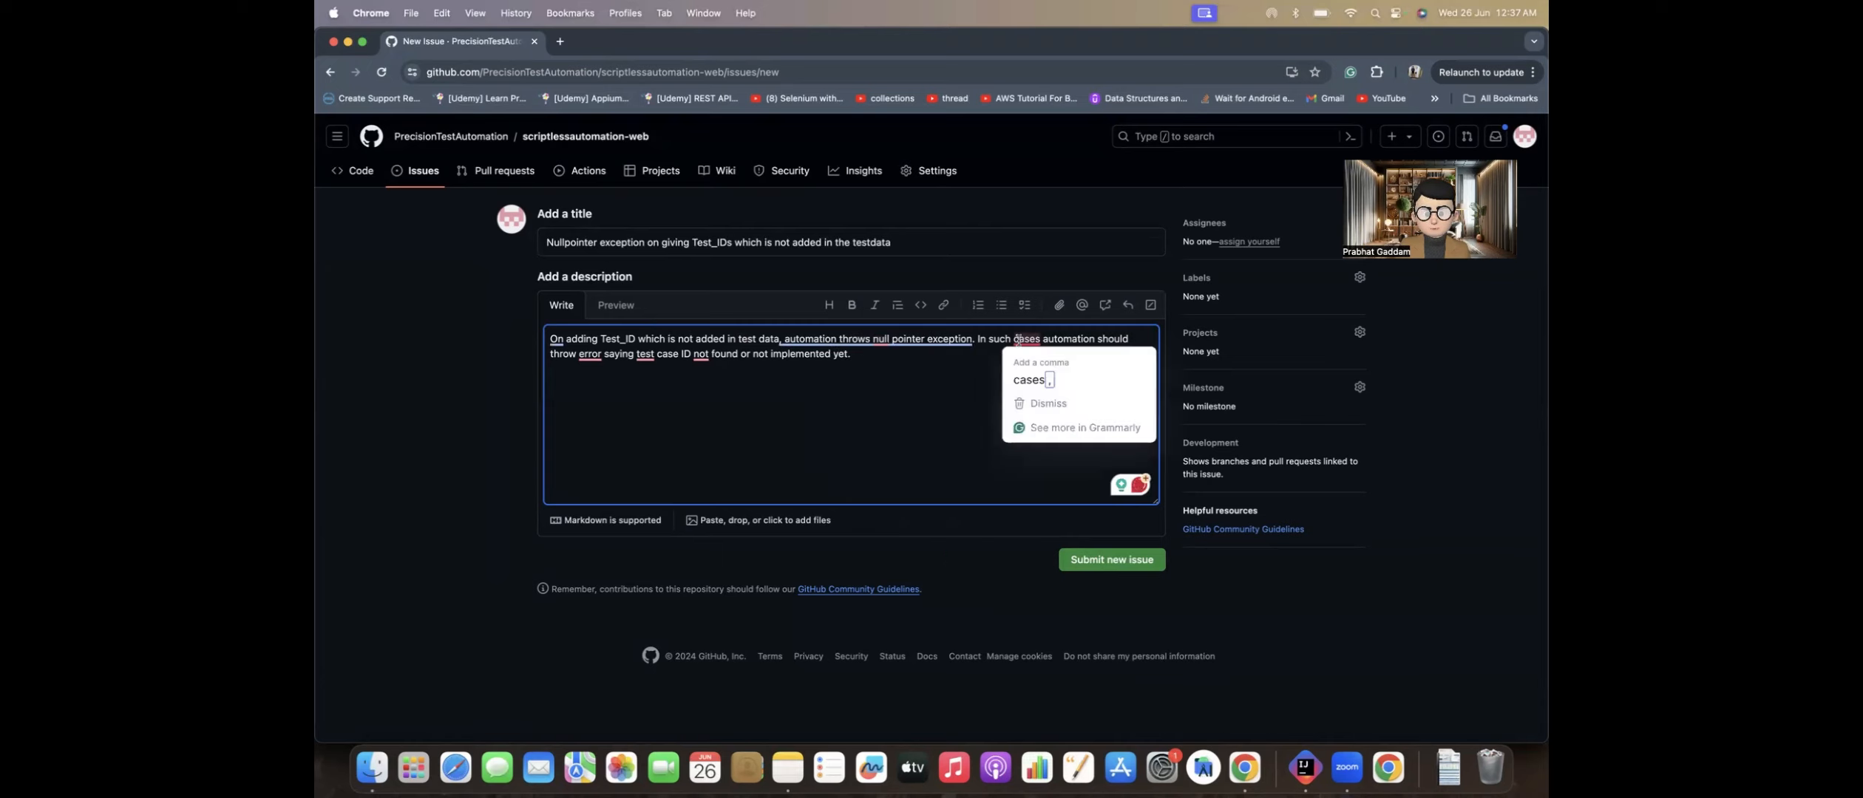
left_click(976, 383)
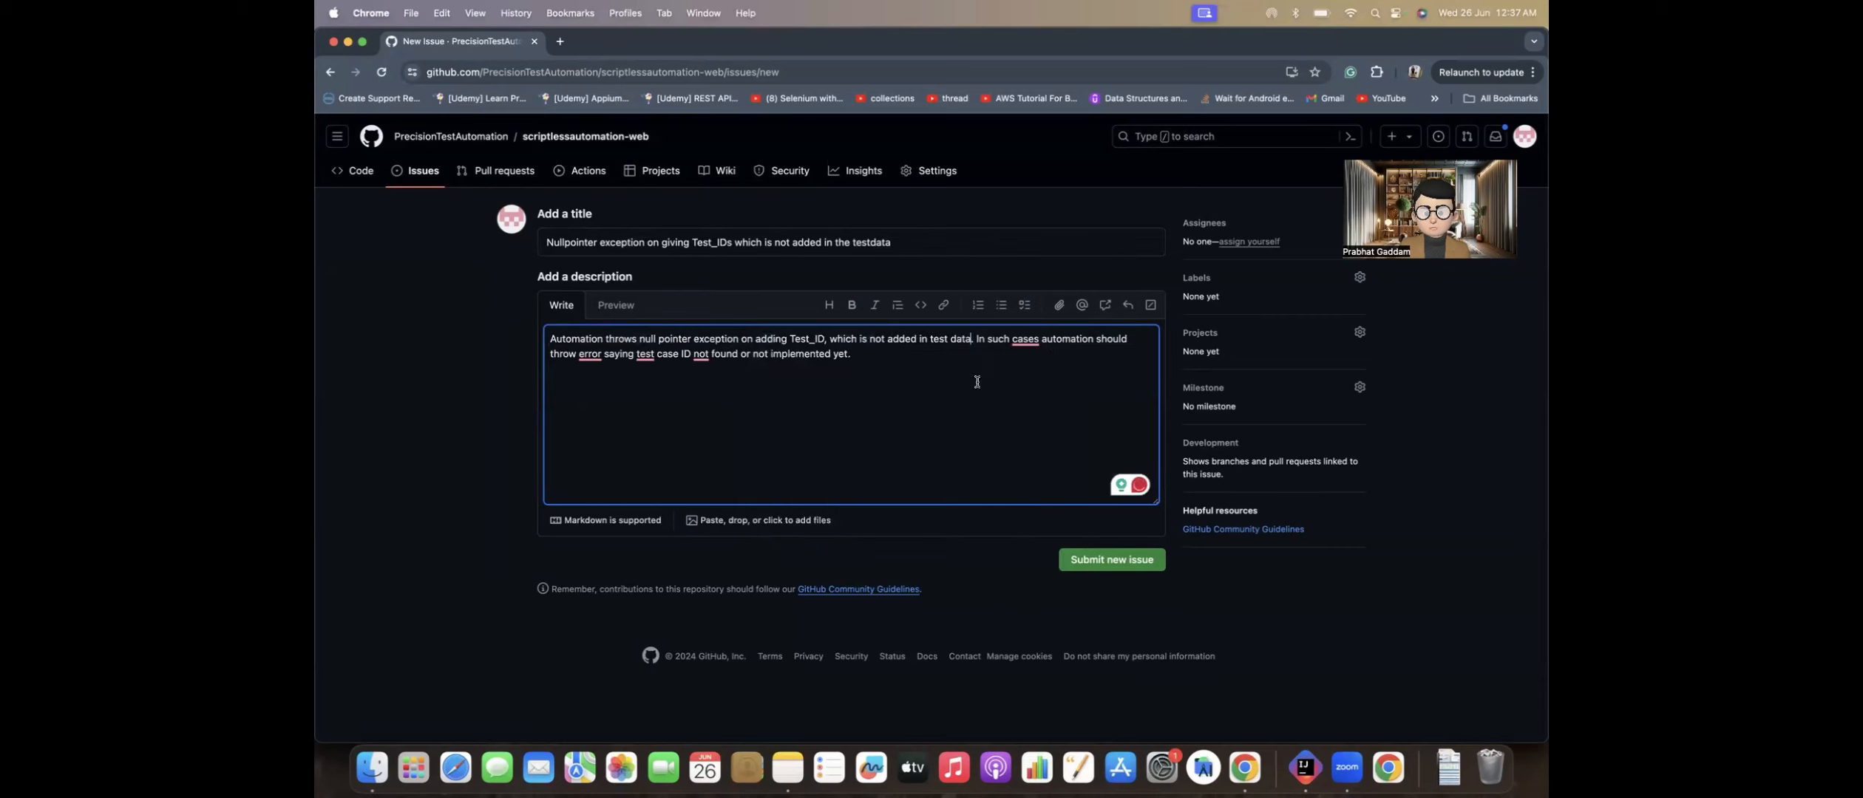
Step: Accept the corrections adding a comma after "In such cases" and the articles in "a null pointer exception", "an error" and "the test case ID"
mouse_move(1025, 341)
left_click(1035, 377)
mouse_move(654, 338)
left_click(662, 372)
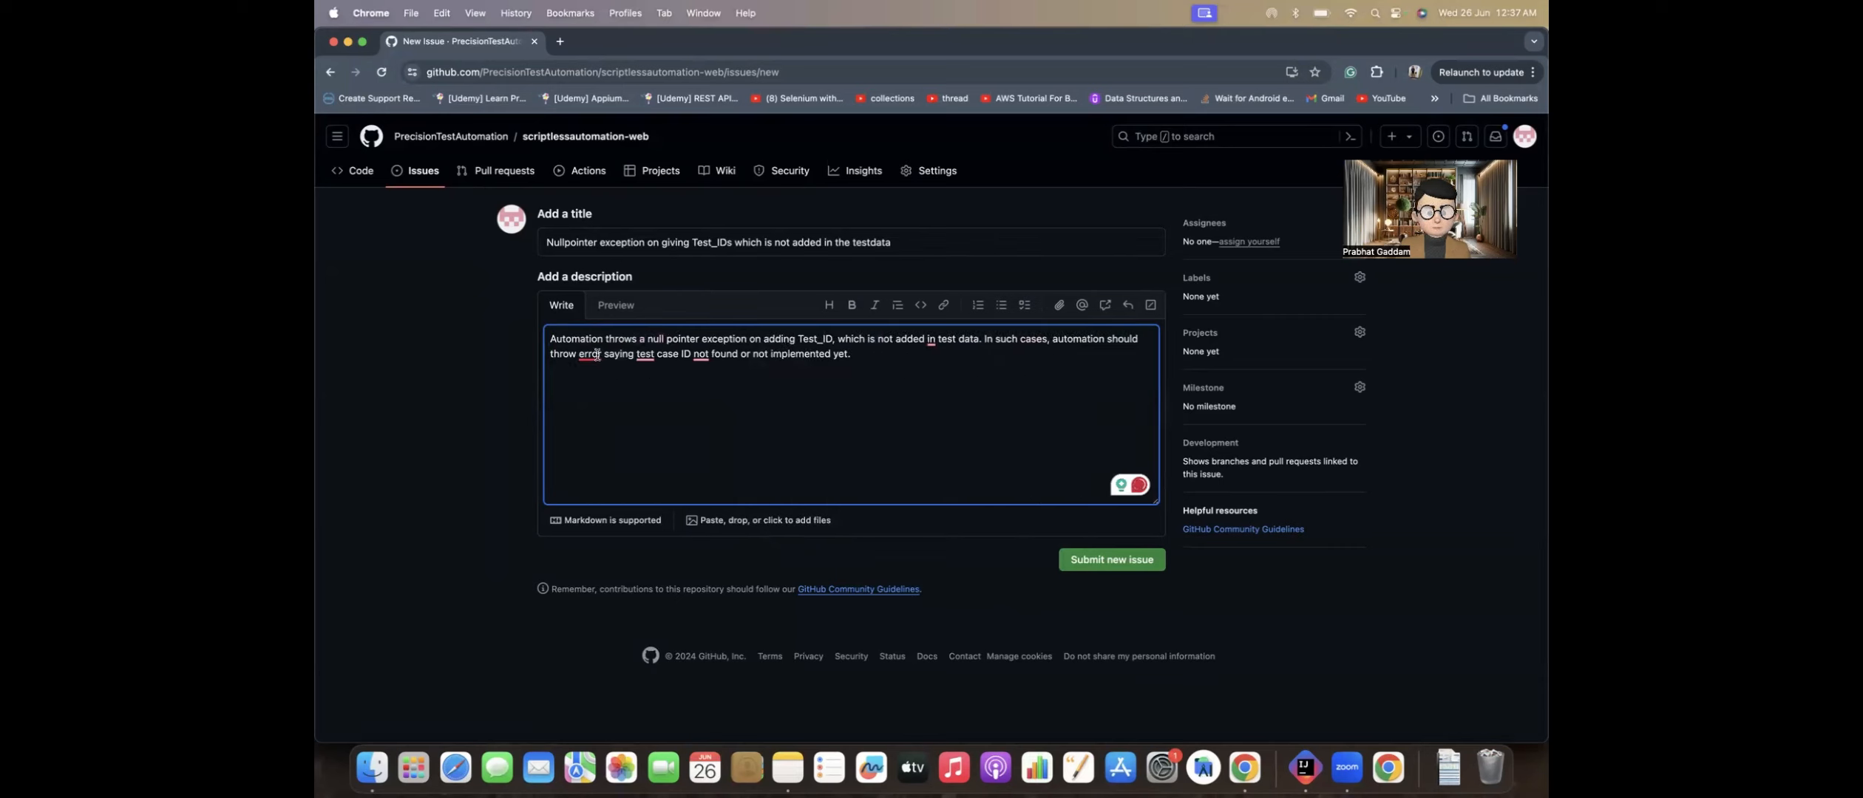
mouse_move(597, 355)
left_click(614, 386)
mouse_move(654, 359)
left_click(683, 384)
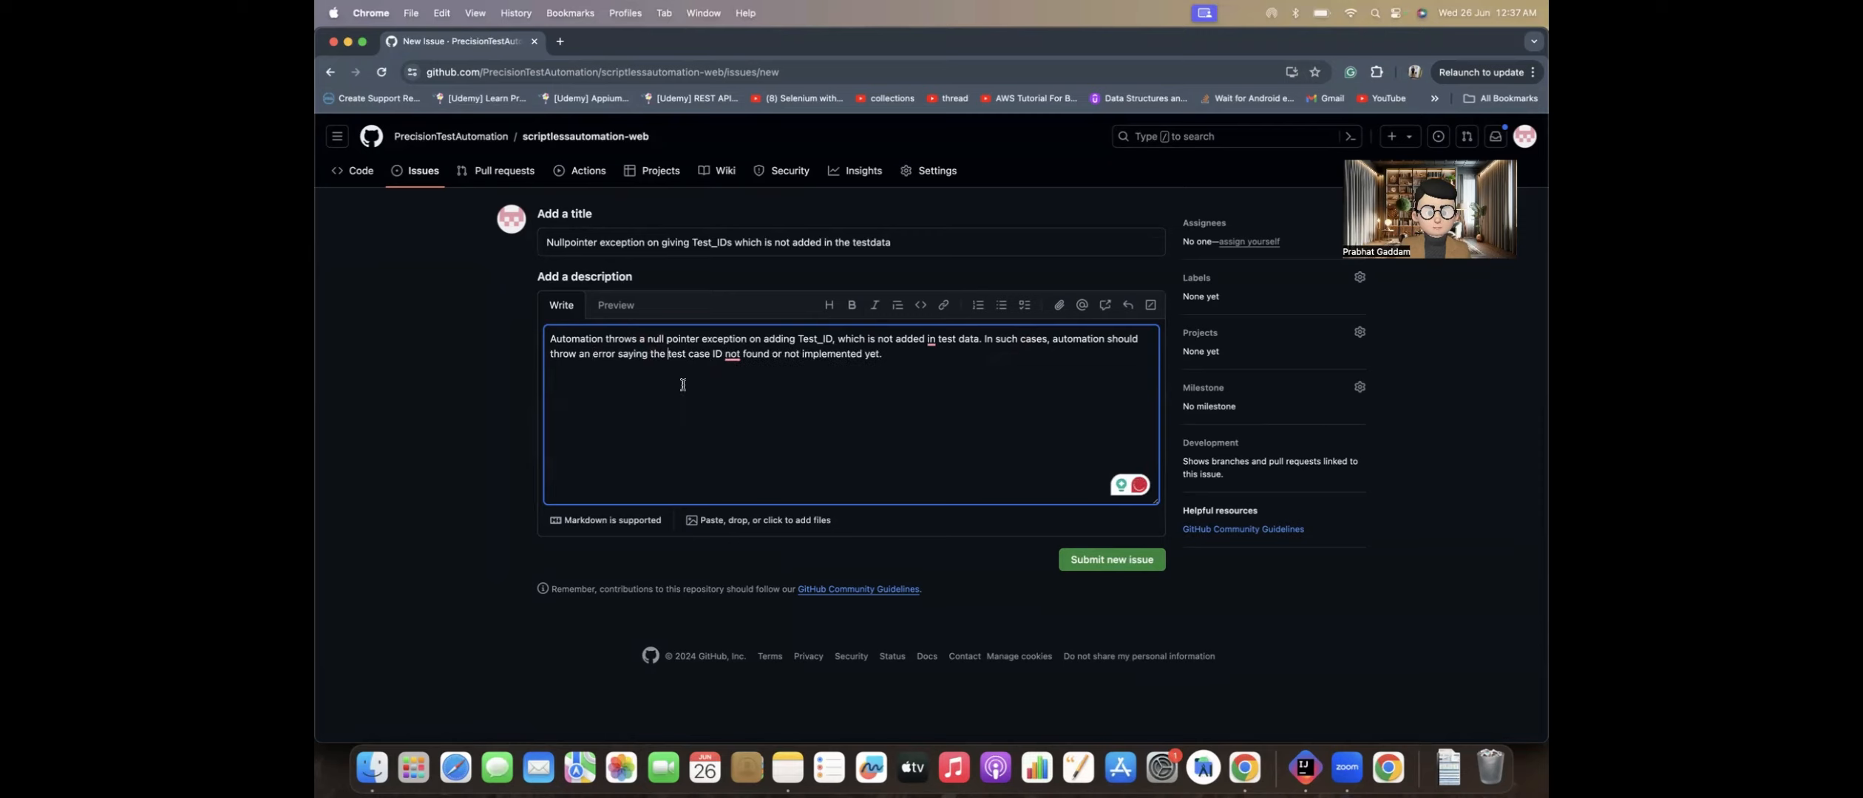
Step: Accept the corrections "is not found" in the second sentence and "added to test data" in the first
mouse_move(731, 359)
left_click(782, 383)
mouse_move(926, 342)
left_click(954, 386)
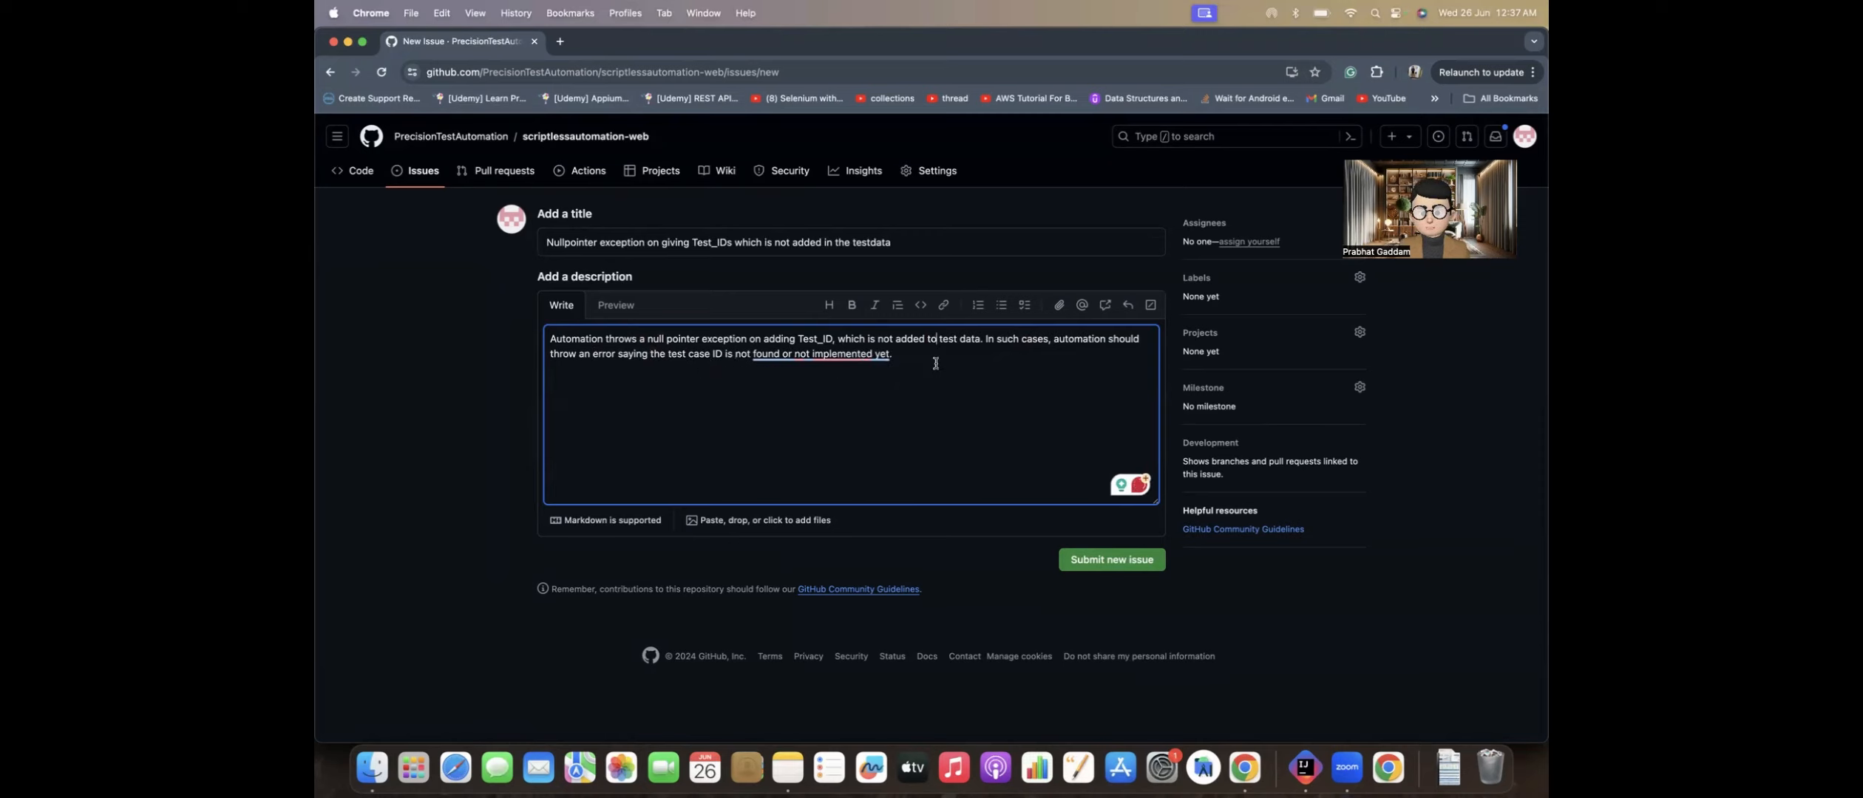
Step: Rephrase the description's ending to "is not found or implemented." through the Grammarly suggestions and submit the issue
mouse_move(858, 355)
left_click(879, 391)
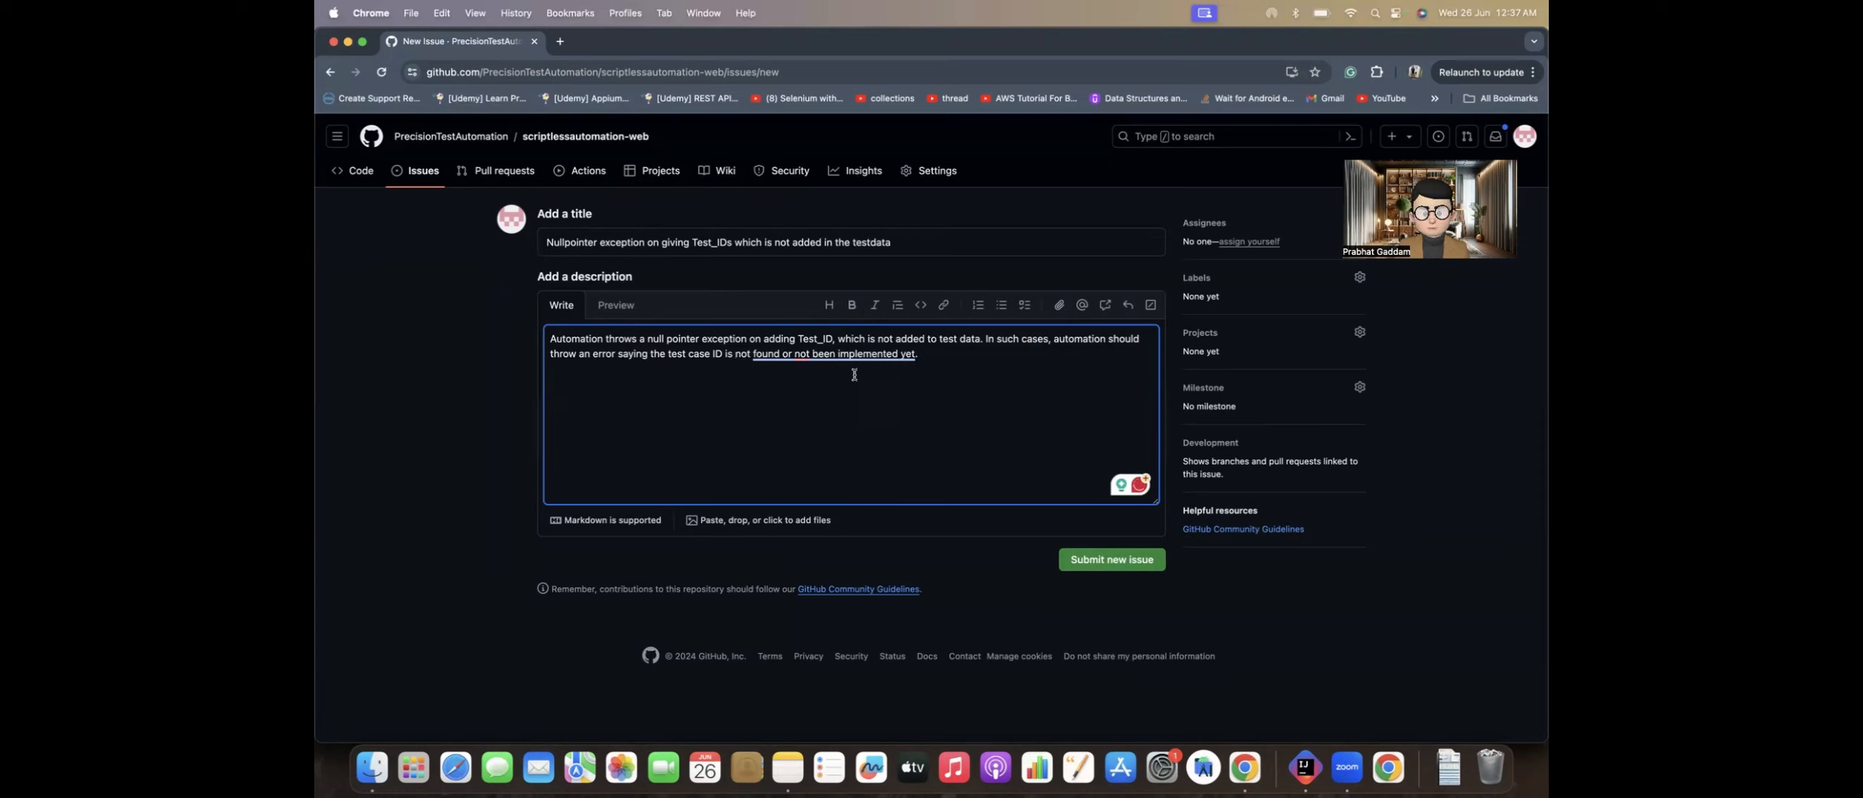
left_click(817, 384)
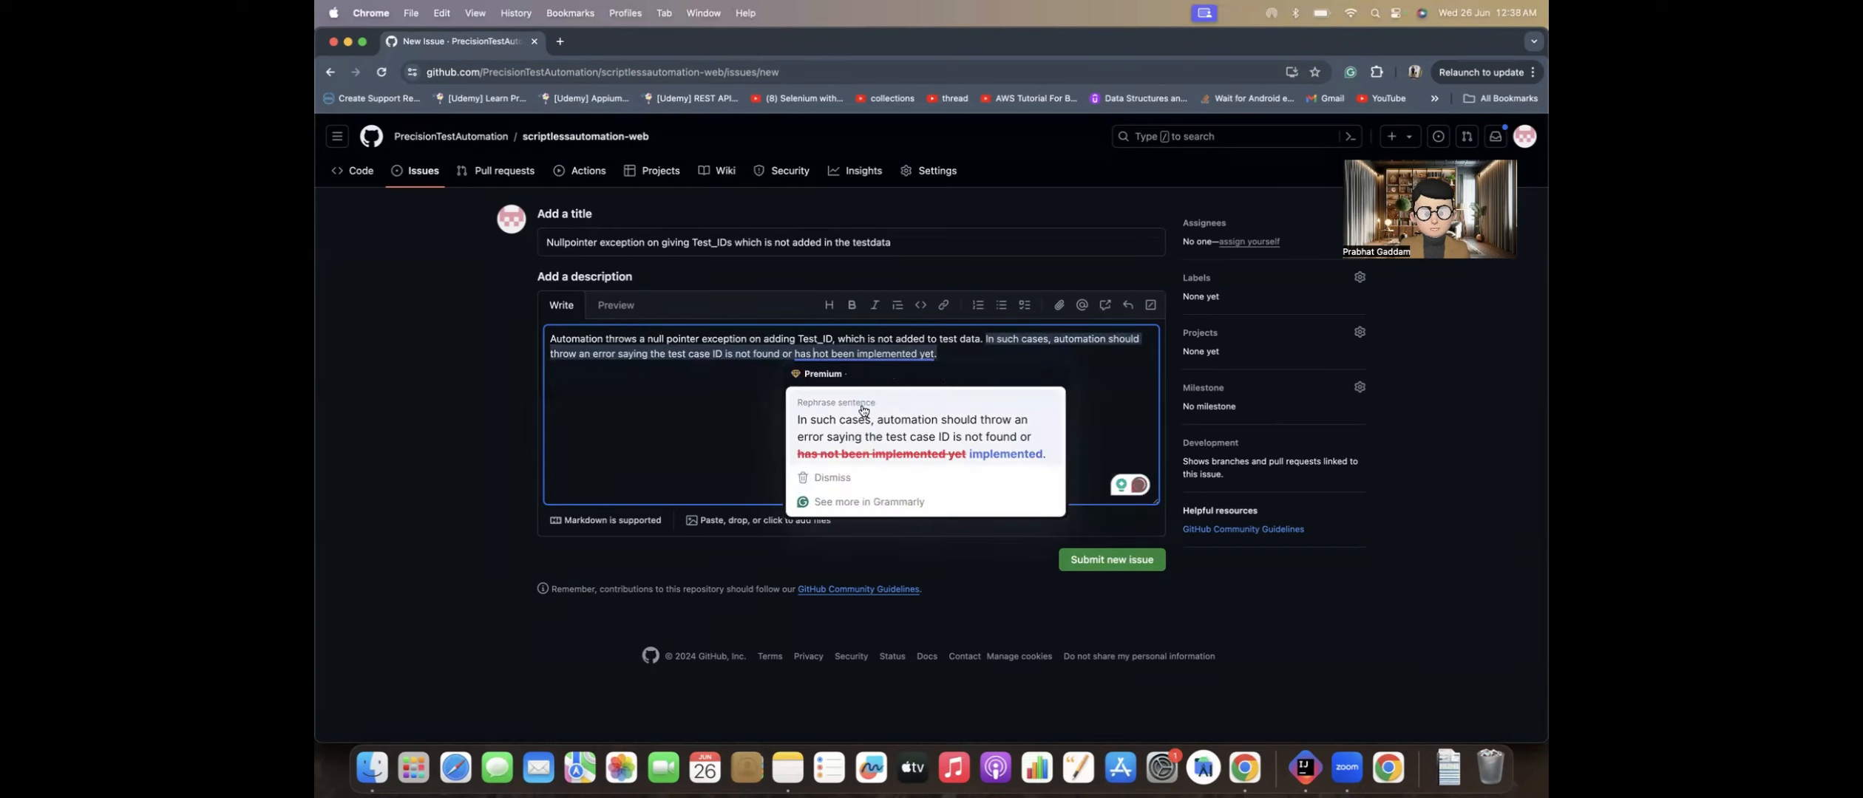
left_click(863, 410)
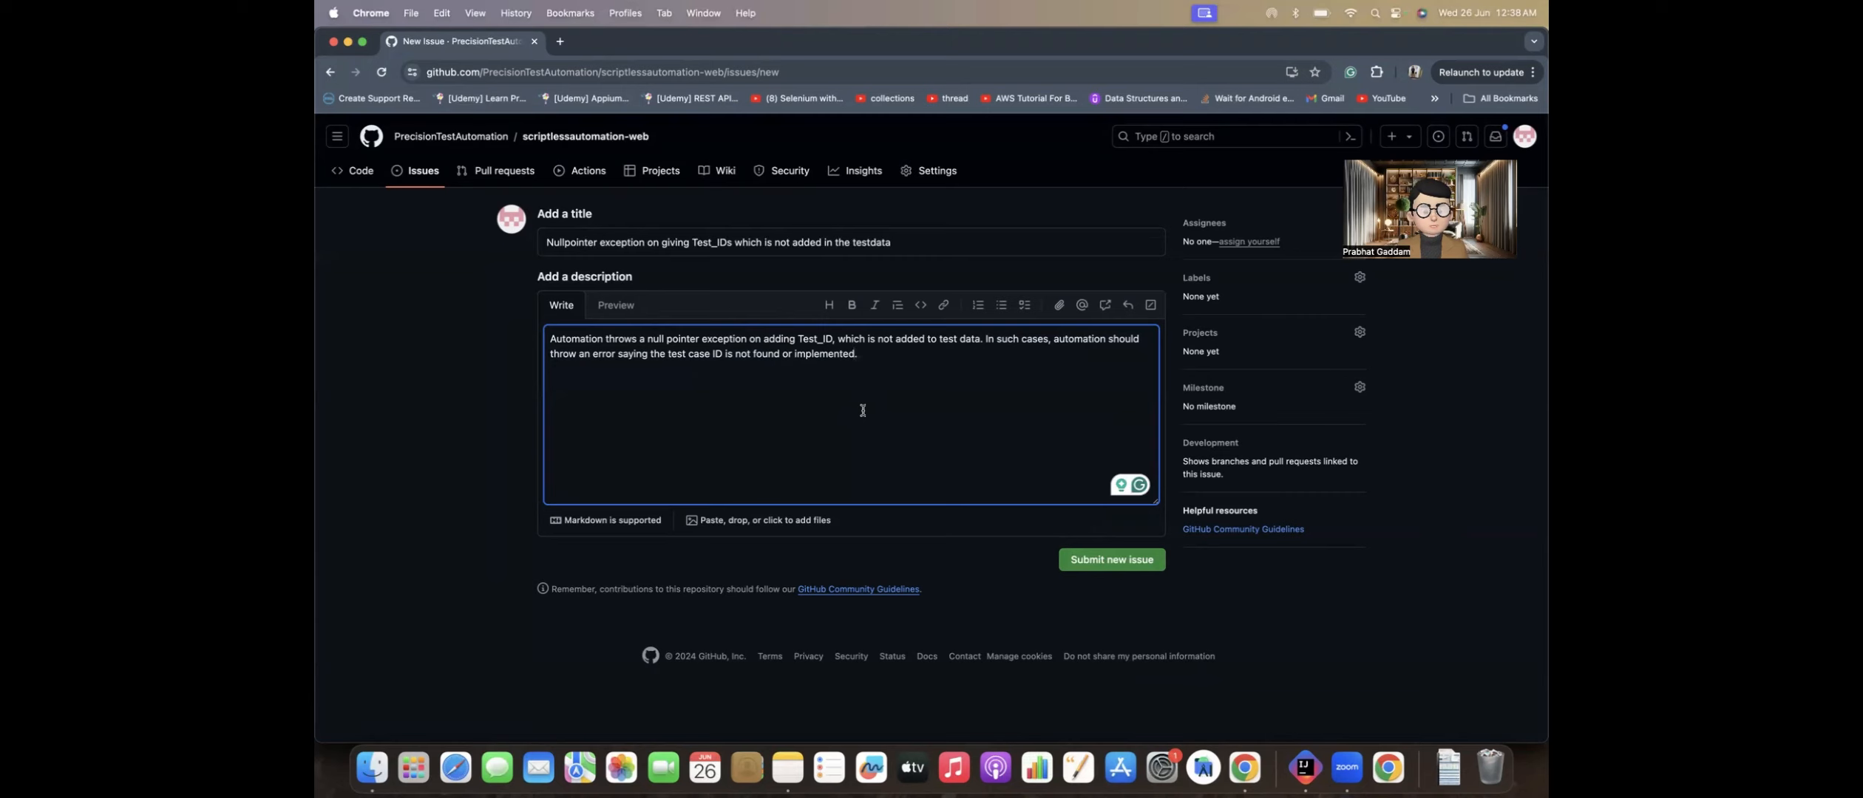
left_click(1092, 559)
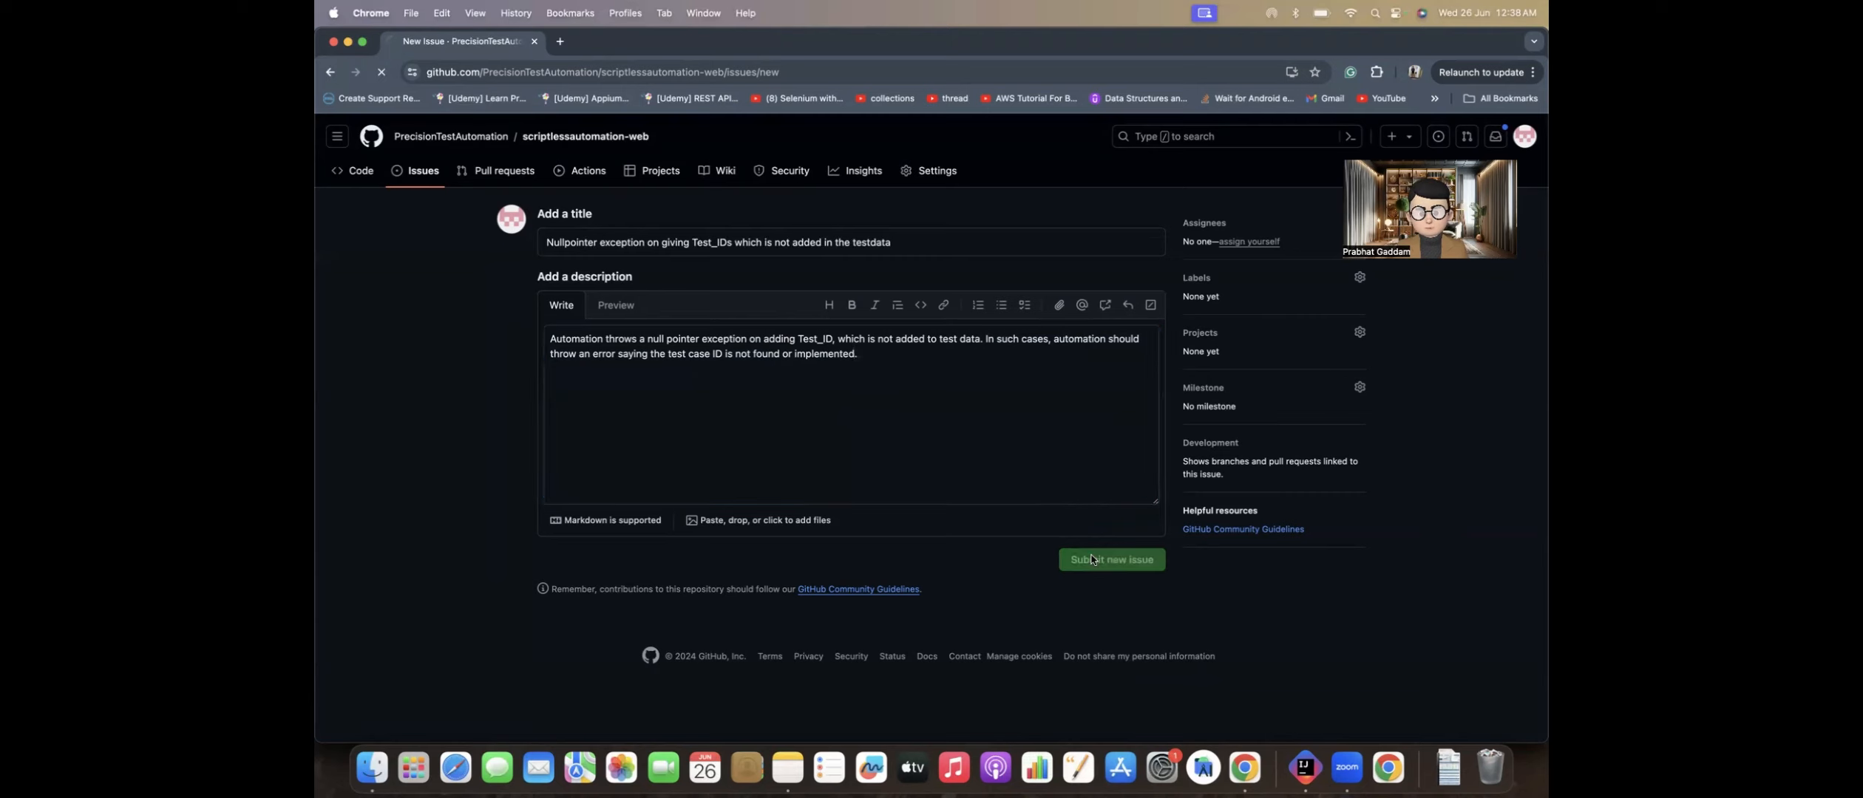